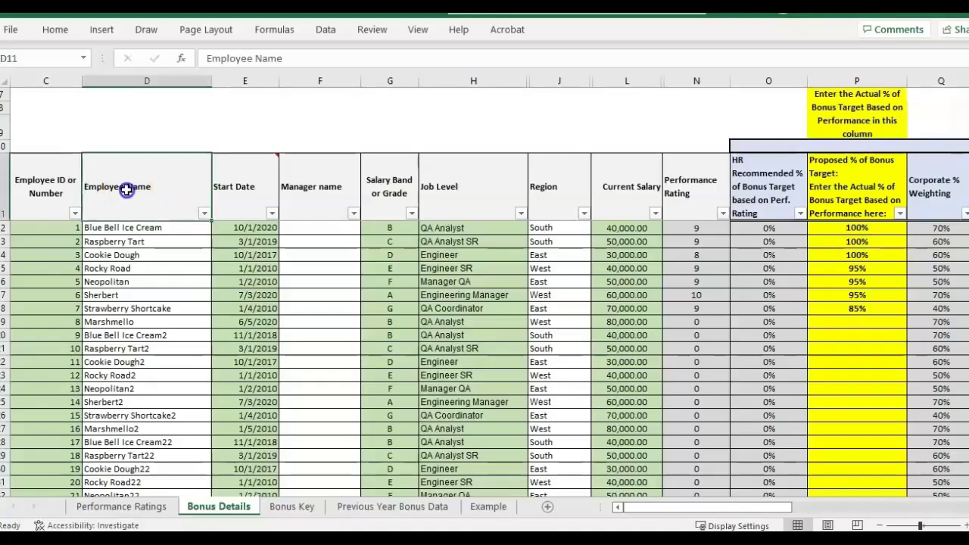
- Review the Bonus Details column headings from Employee ID or Number through Actual Bonus Payout before prorations
click(46, 182)
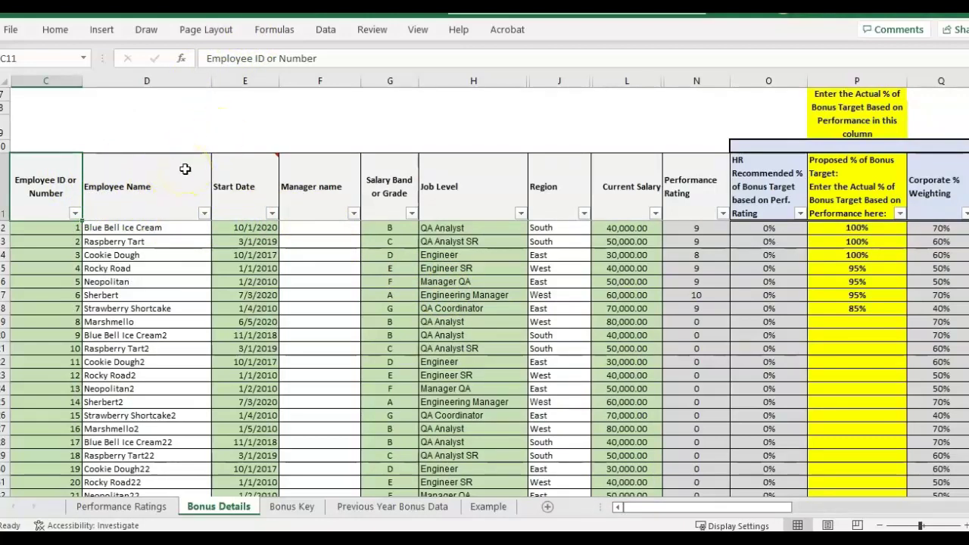
key(Right)
key(Right)
key(Right)
key(Right)
key(Right)
key(Right)
key(Right)
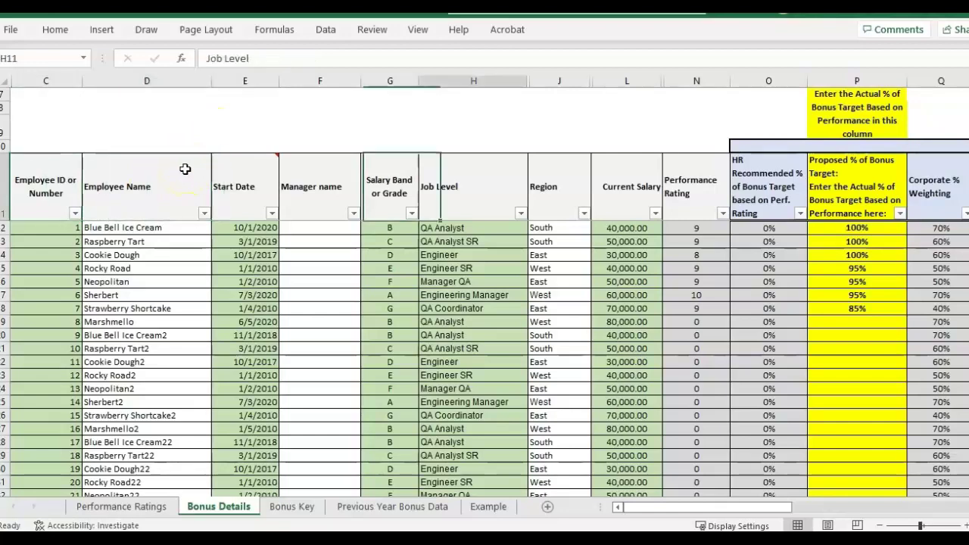
key(Right)
key(Left)
key(Left)
key(Left)
key(Right)
key(Right)
key(Right)
key(Right)
key(Right)
key(Right)
key(Right)
key(Right)
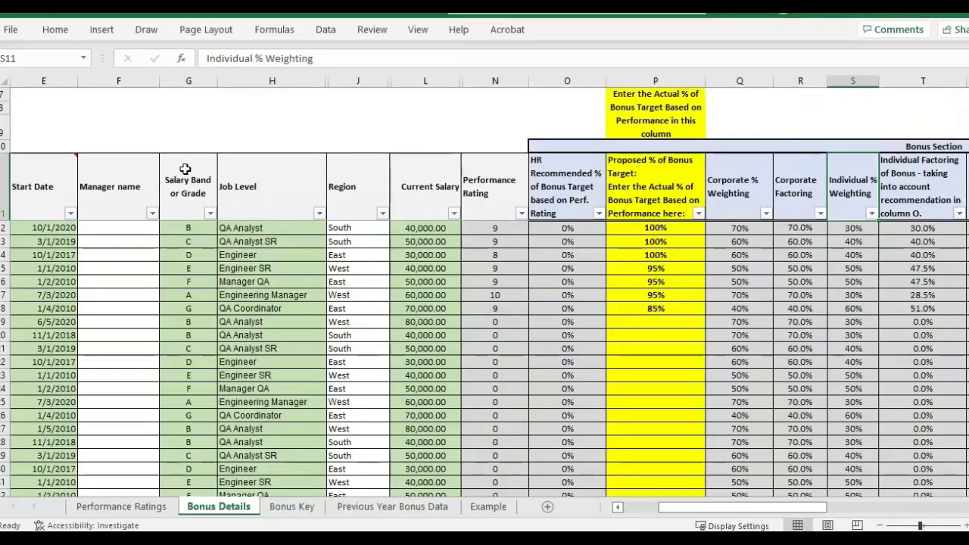
key(Right)
key(Right)
key(Right)
key(Right)
key(Right)
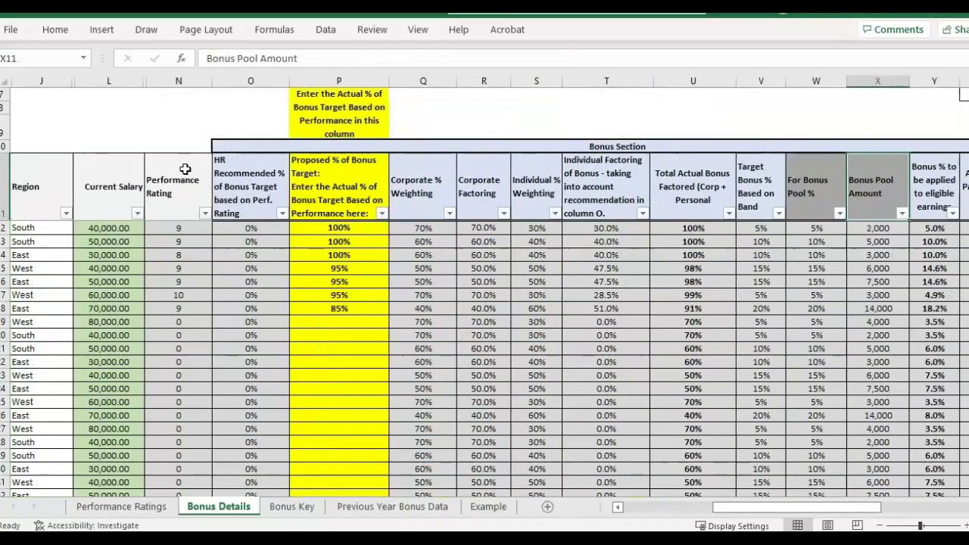
key(Right)
key(Right)
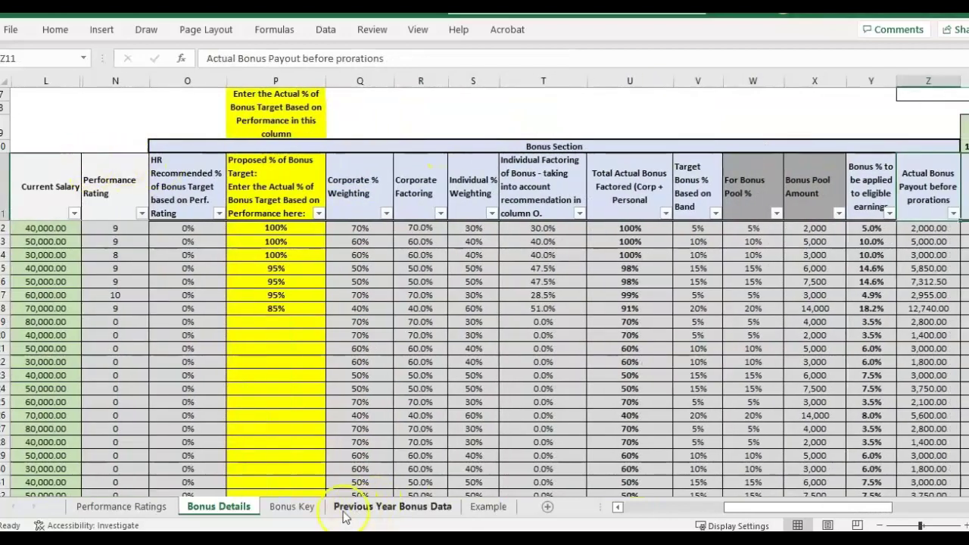
- Examine the bonus weights by salary band on the Bonus Key sheet, especially the Bonus Target per Band column
click(291, 507)
click(346, 215)
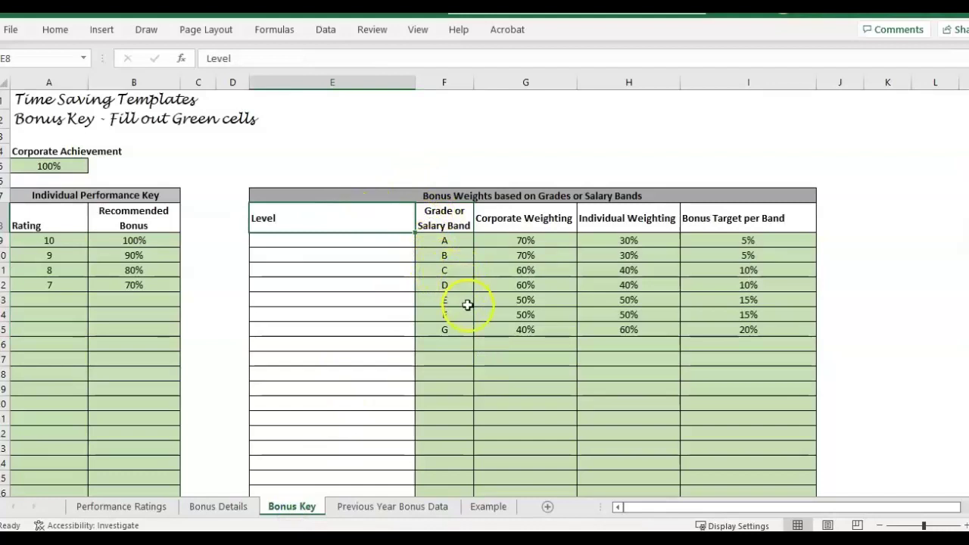
click(768, 80)
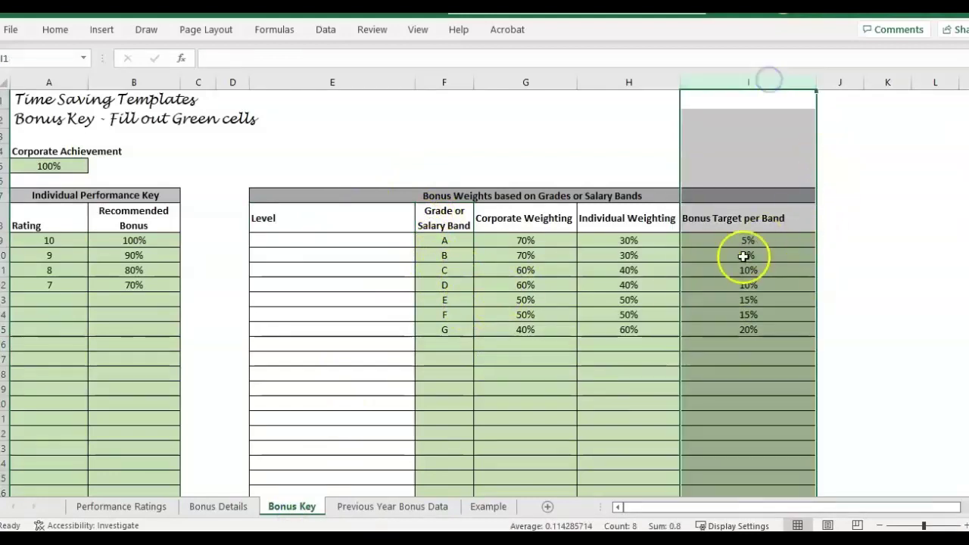
click(789, 255)
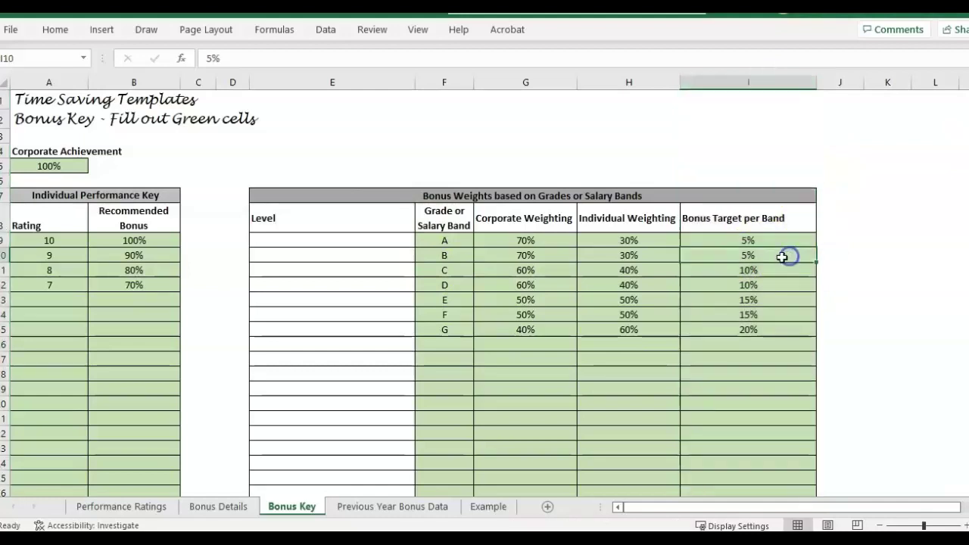
click(757, 288)
click(783, 312)
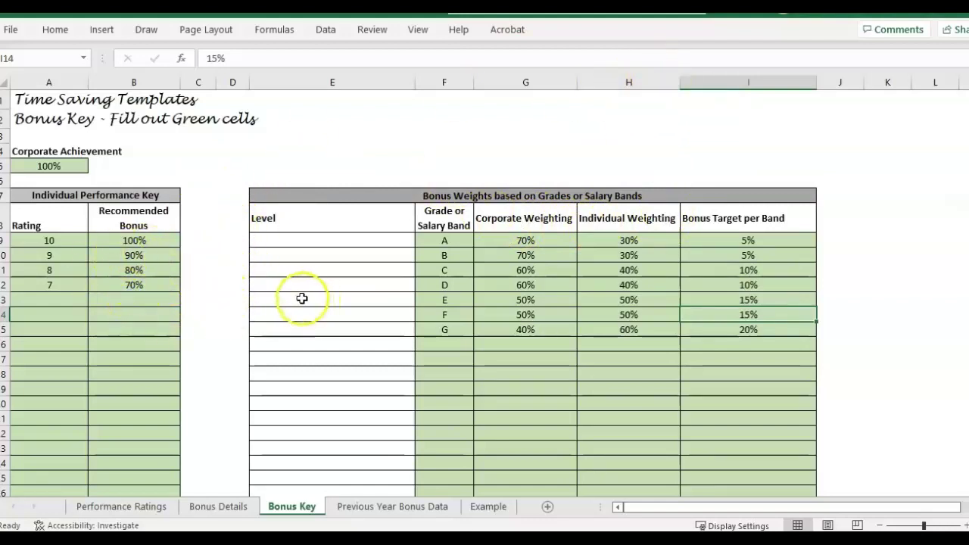
- Examine the remaining bonus columns on the Bonus Details sheet, from Corporate % Weighting to Actual Bonus based on length of service
click(219, 507)
click(385, 168)
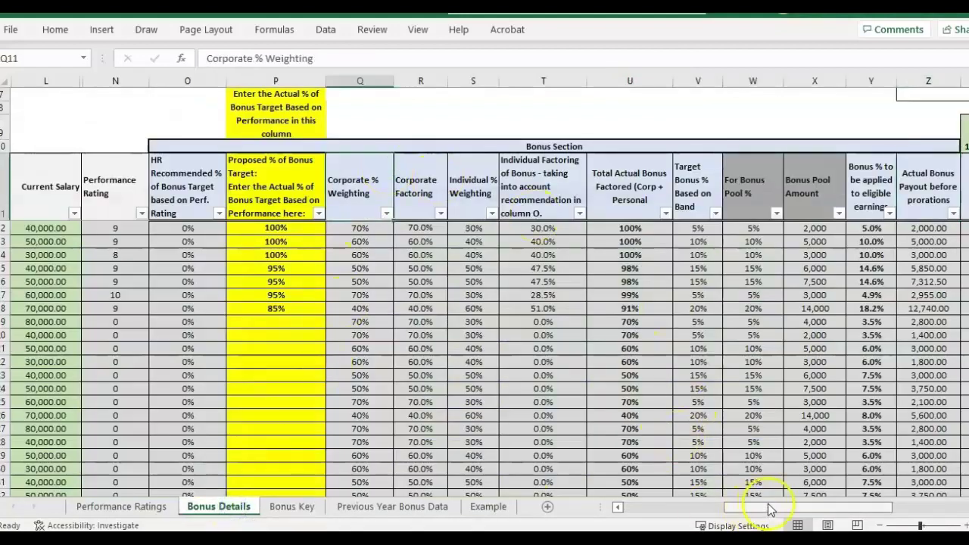
drag(776, 509, 823, 510)
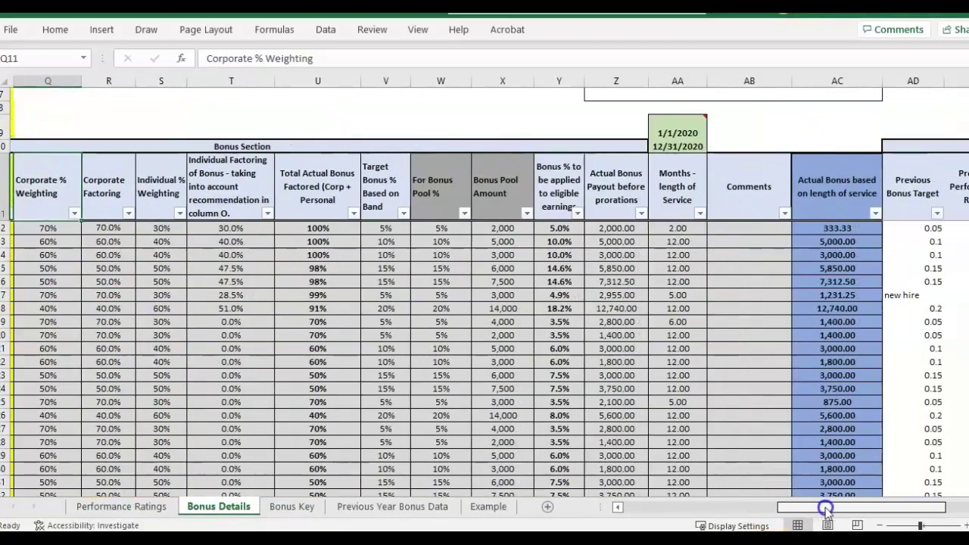
- Review the Example sheet's summary layout, including the bonus totals and the Department, Total Bonus Pool, Payout, # Employees Receiving and Rating >9 columns
click(494, 507)
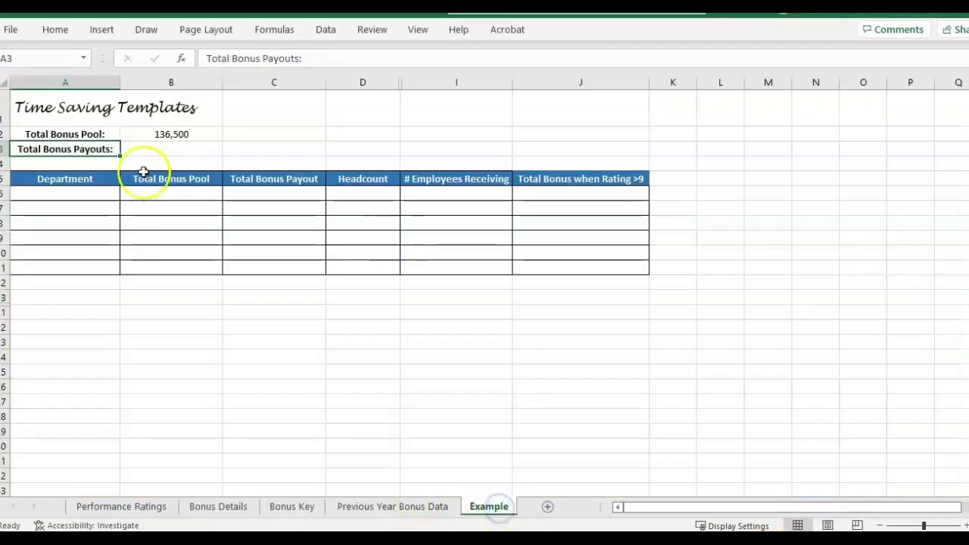
click(102, 161)
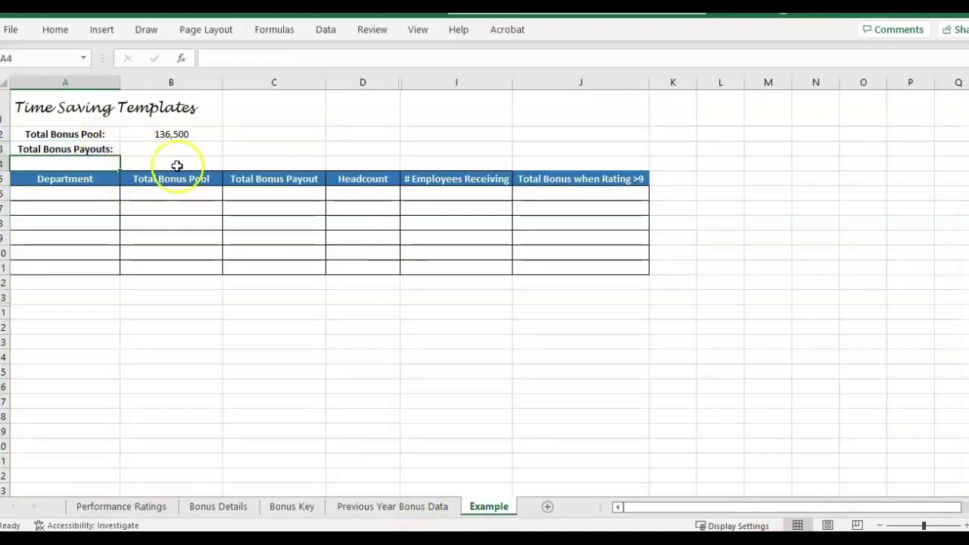
click(186, 190)
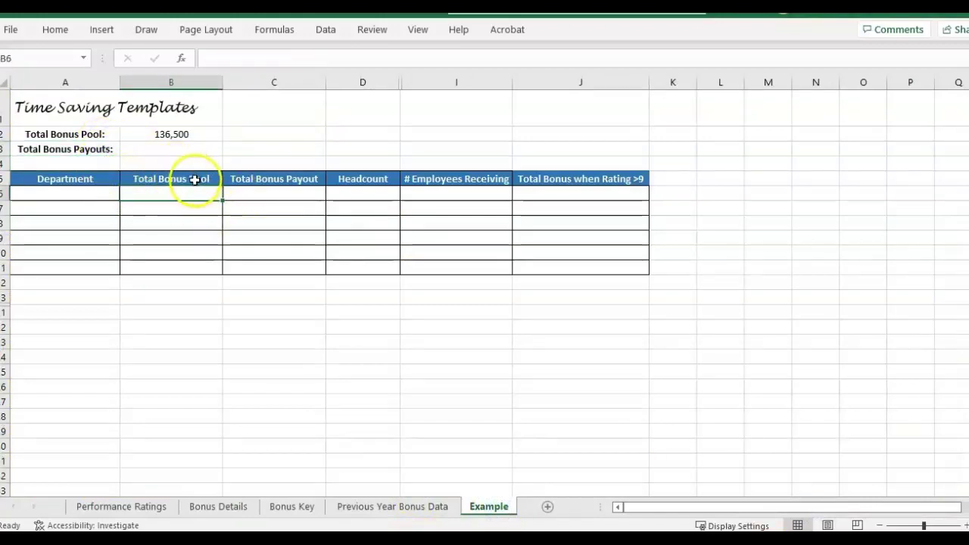
click(282, 190)
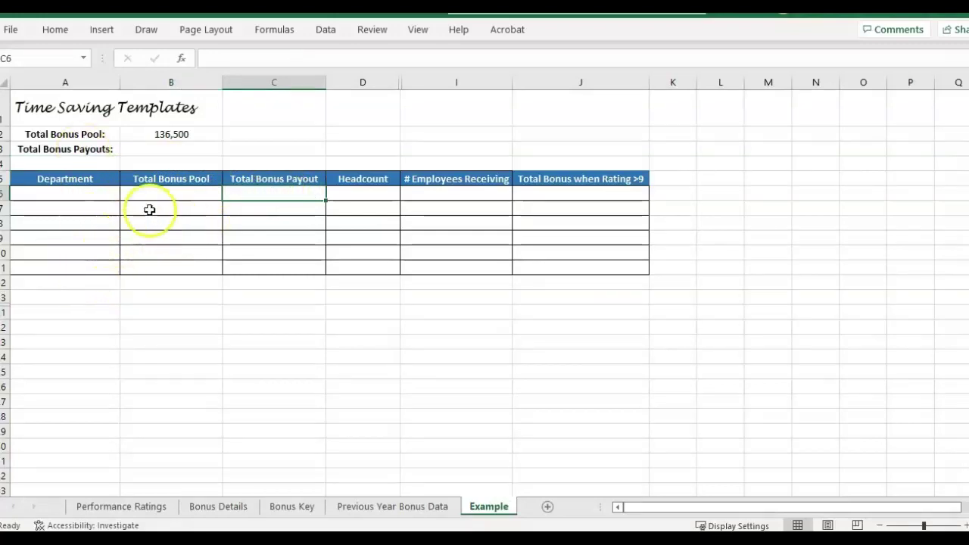
click(478, 192)
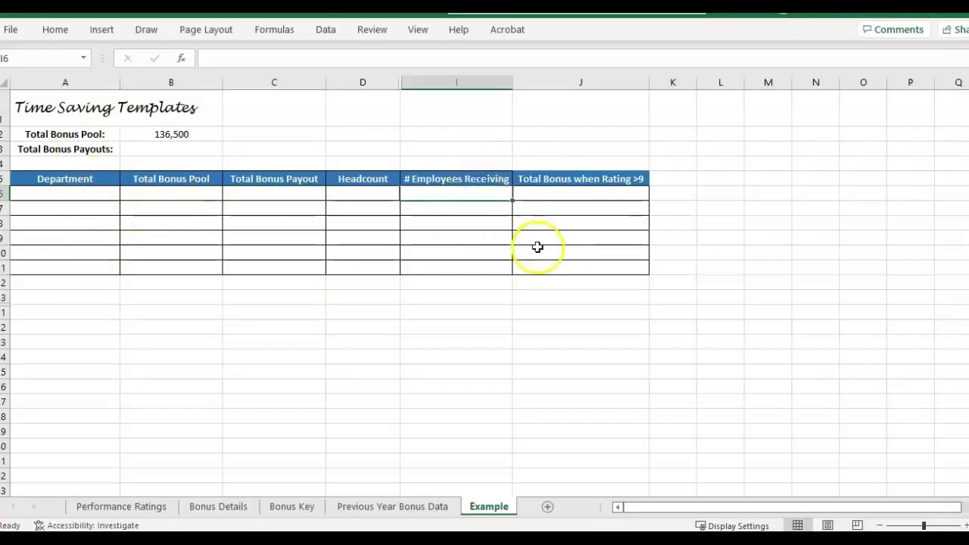
click(605, 206)
click(531, 183)
click(583, 197)
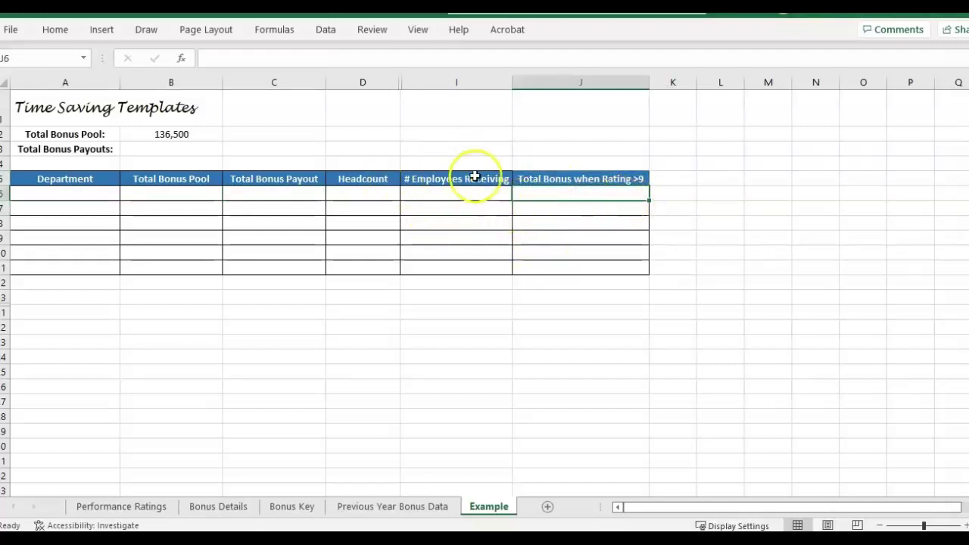
click(538, 181)
click(557, 193)
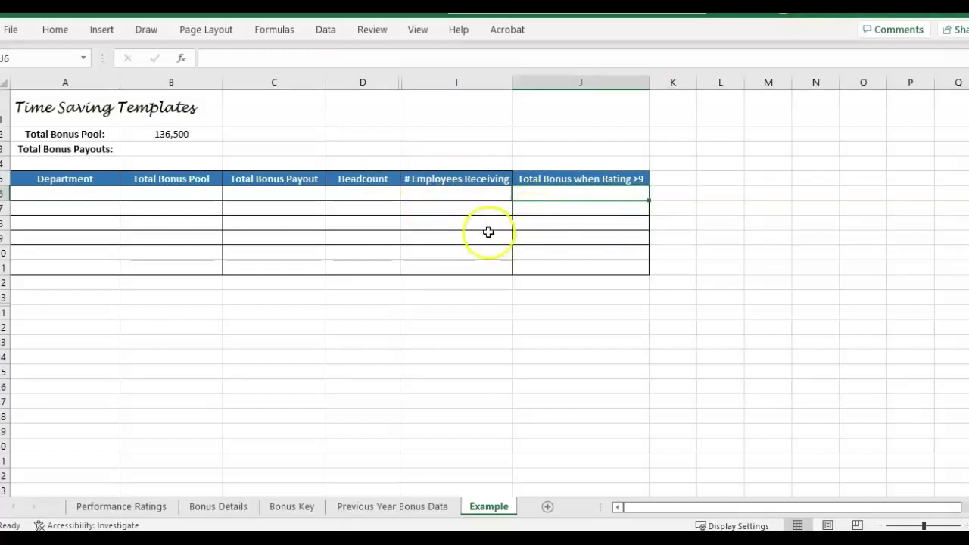
click(464, 192)
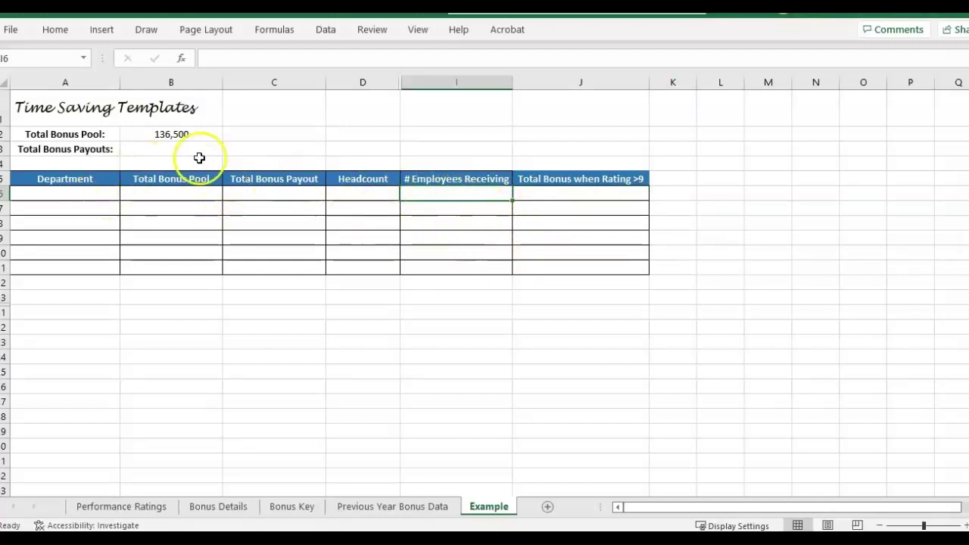
click(193, 190)
click(102, 180)
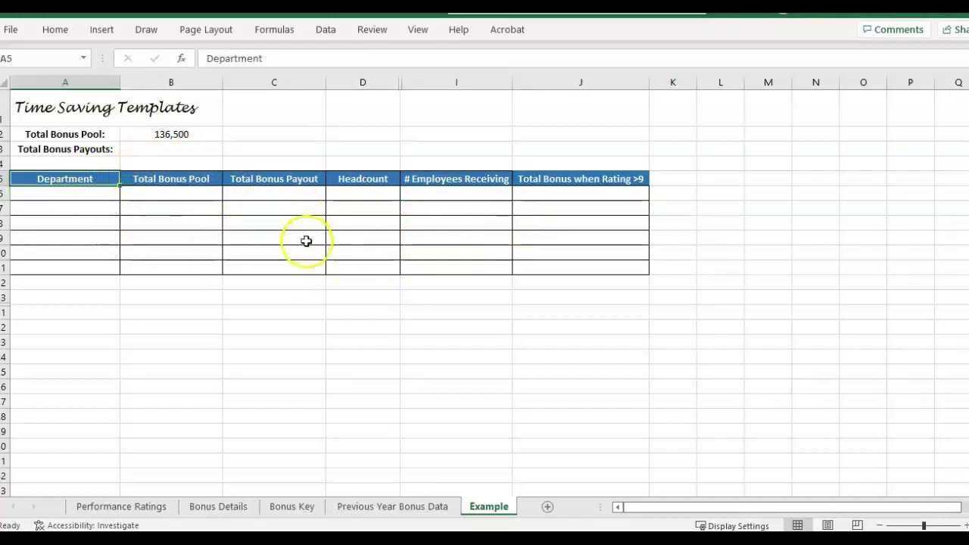
- Examine the Bonus Details source columns for actual bonus based on length of service, bonus pool amount and department
click(211, 509)
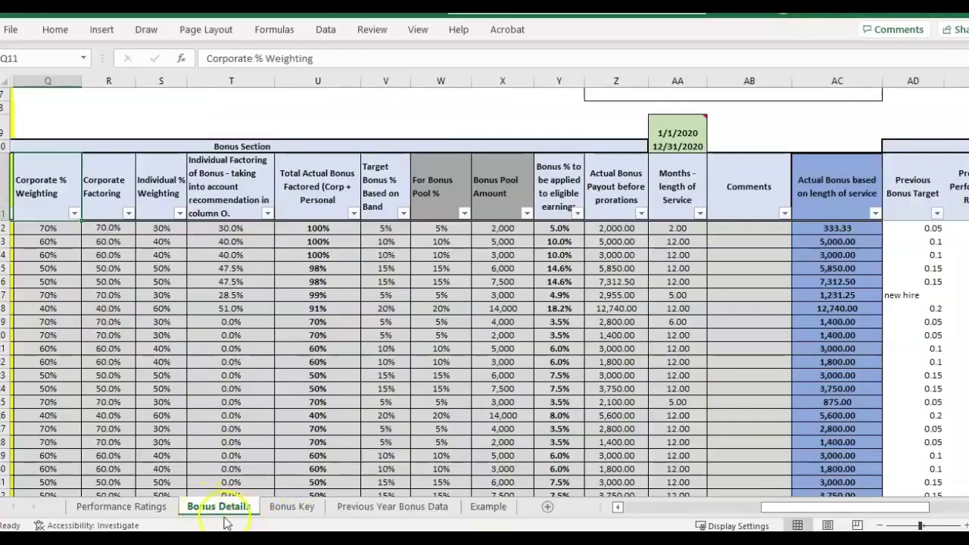
click(851, 73)
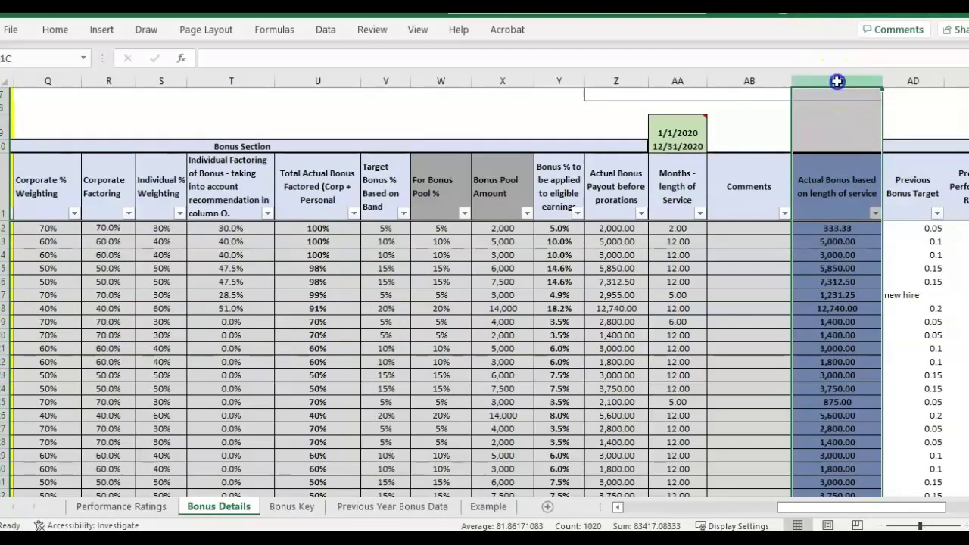
click(502, 80)
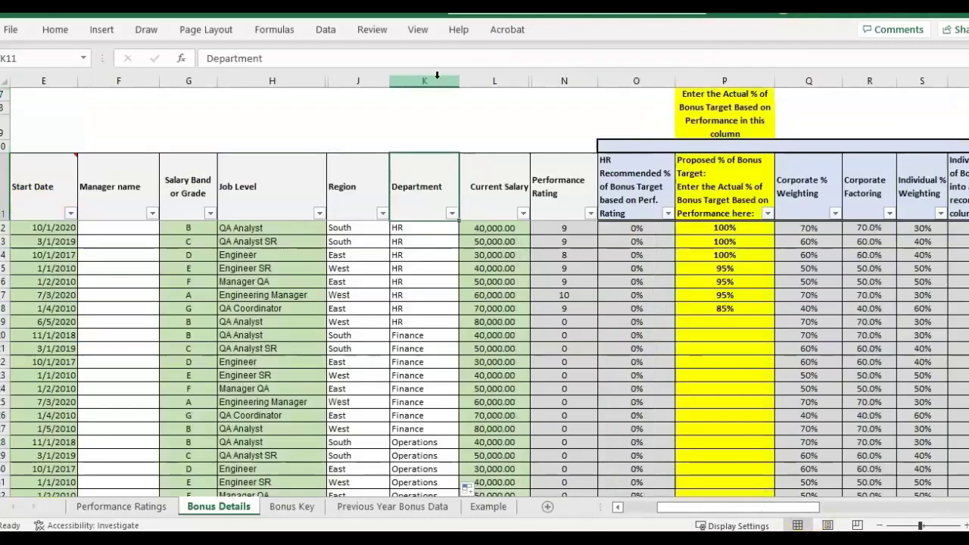
click(434, 75)
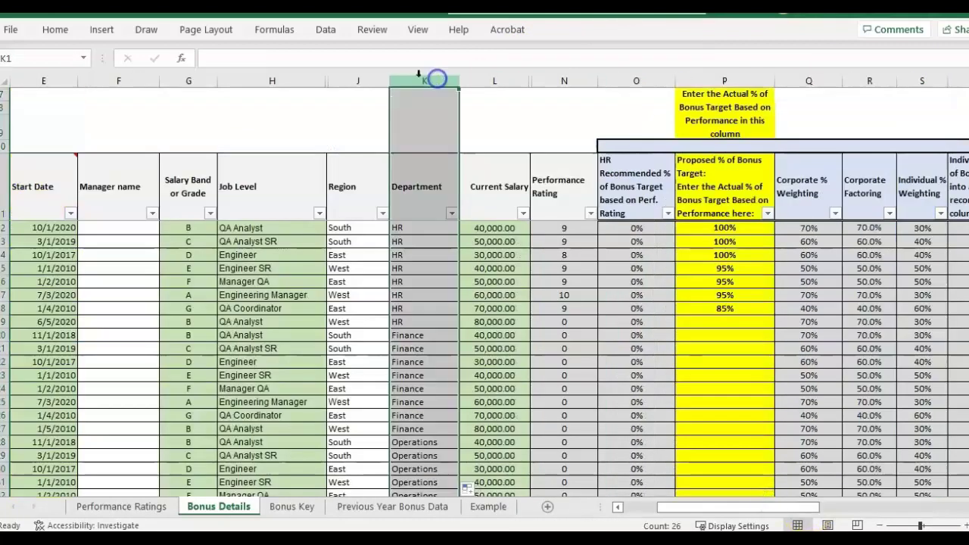
click(429, 184)
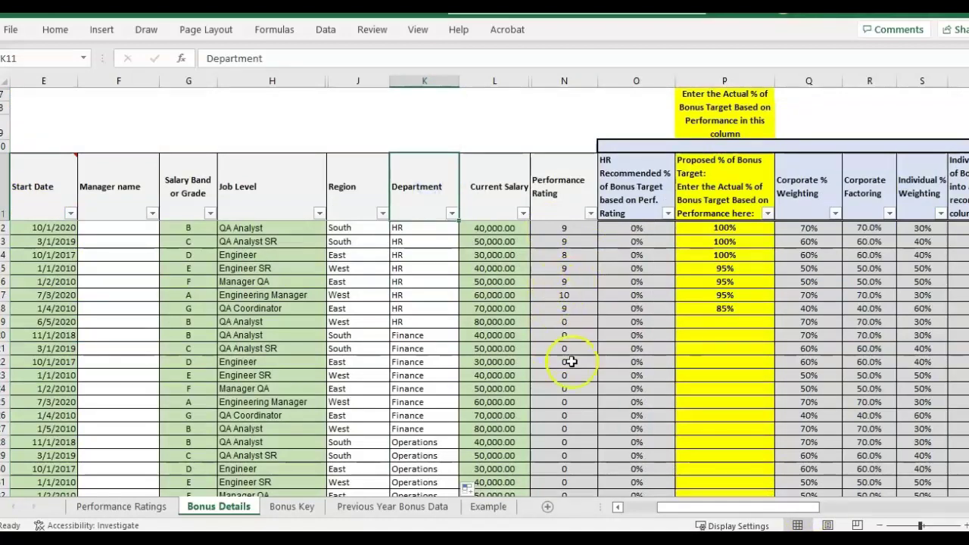
- List the departments HR, Finance and Operations in cells A6 to A8 of the Example sheet's summary table
click(494, 507)
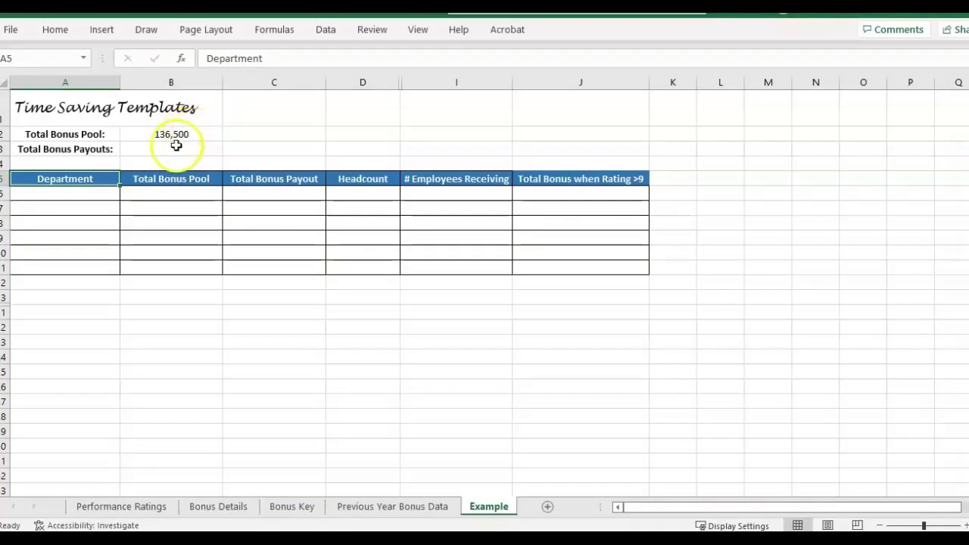
click(199, 194)
click(270, 194)
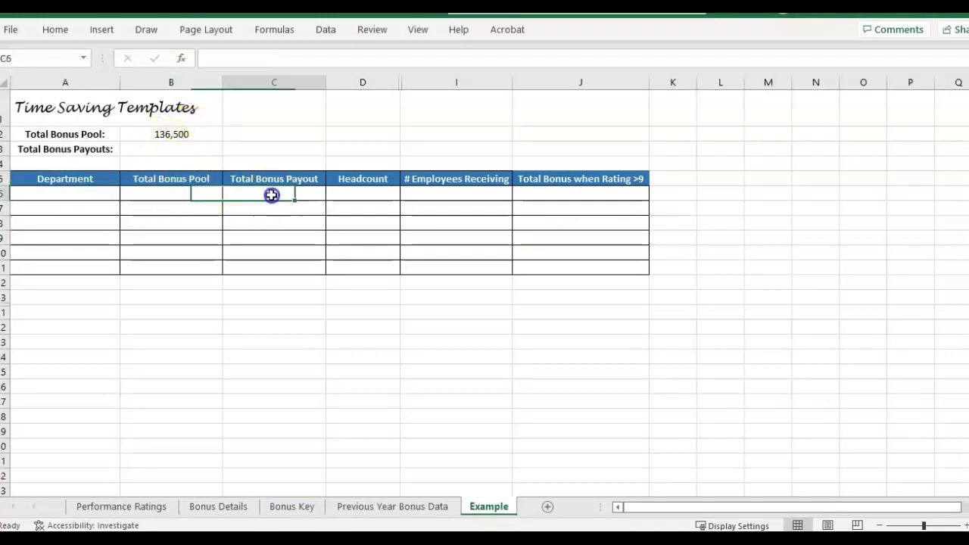
click(71, 196)
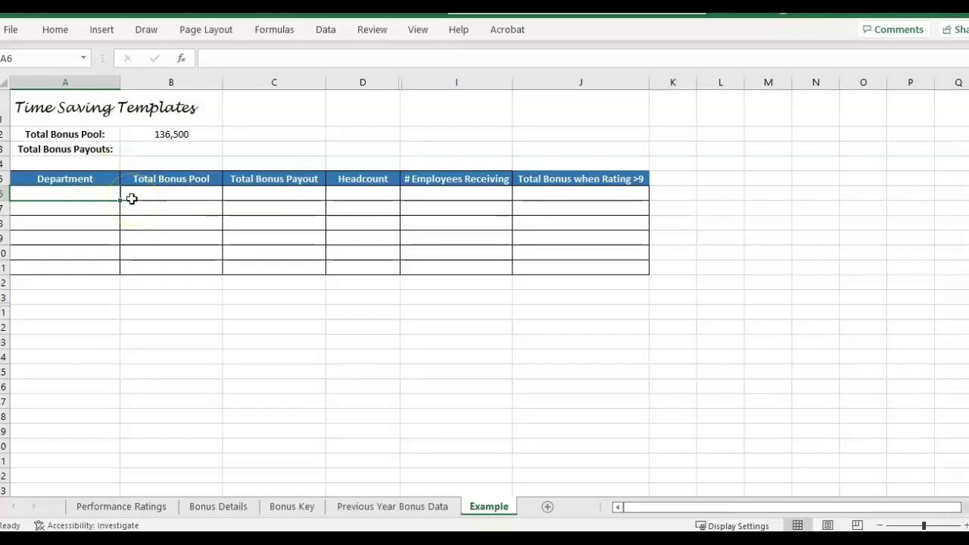
text(HR)
key(Return)
text(Finance)
key(Return)
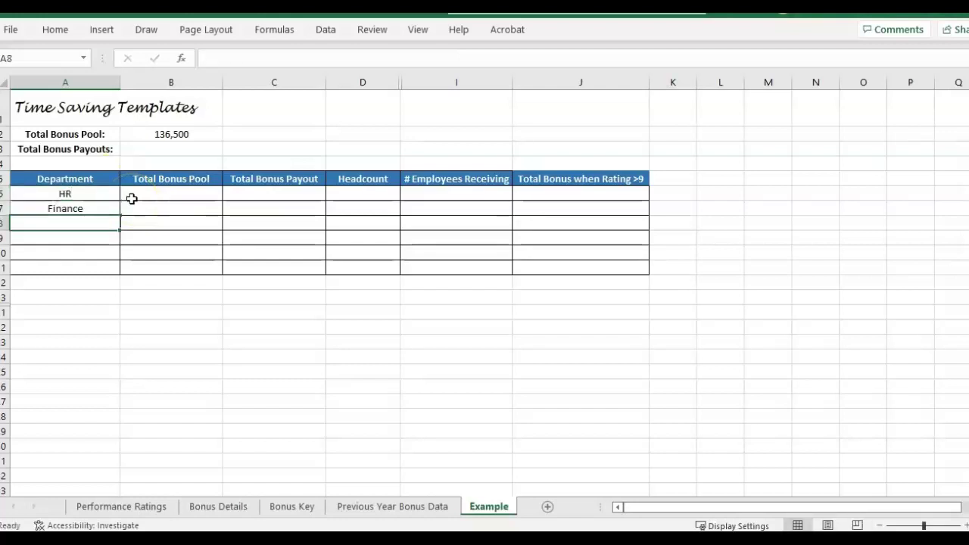
text(Opera)
key(Up)
click(76, 189)
click(93, 207)
click(93, 224)
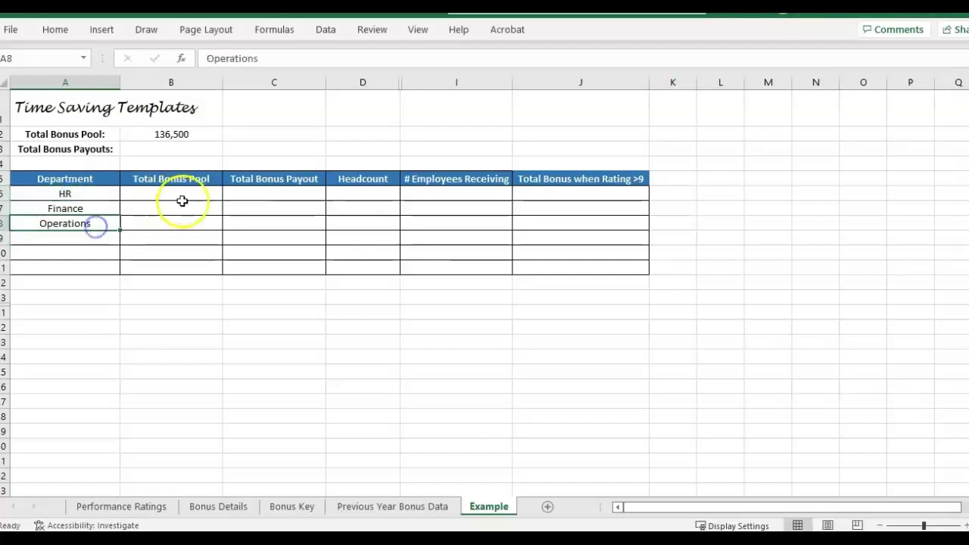
- Inspect the formula behind the Total Bonus Pool value in B2
click(168, 192)
click(199, 148)
click(178, 134)
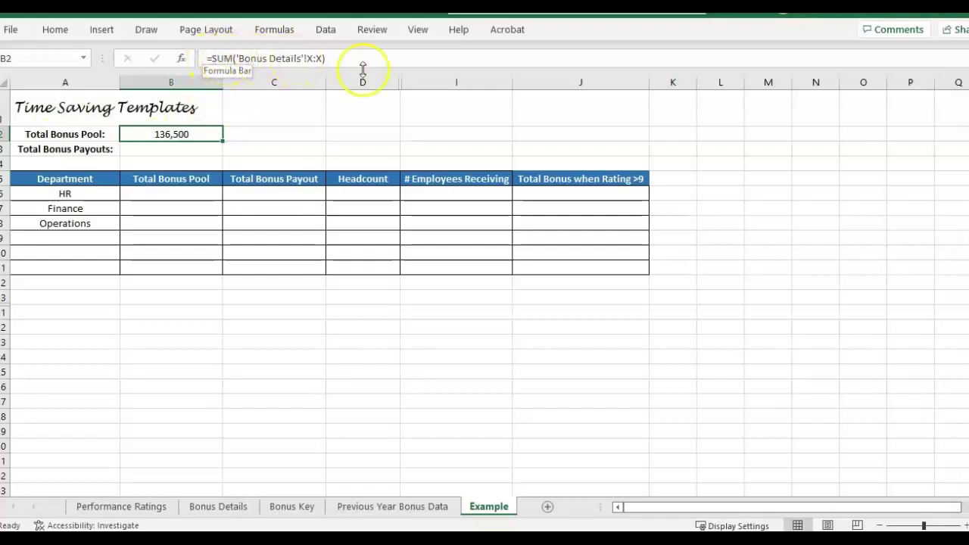
- Total the bonus payouts in B3 by summing the 'Bonus Details' actual bonus based on length of service column, AC:AC
click(192, 146)
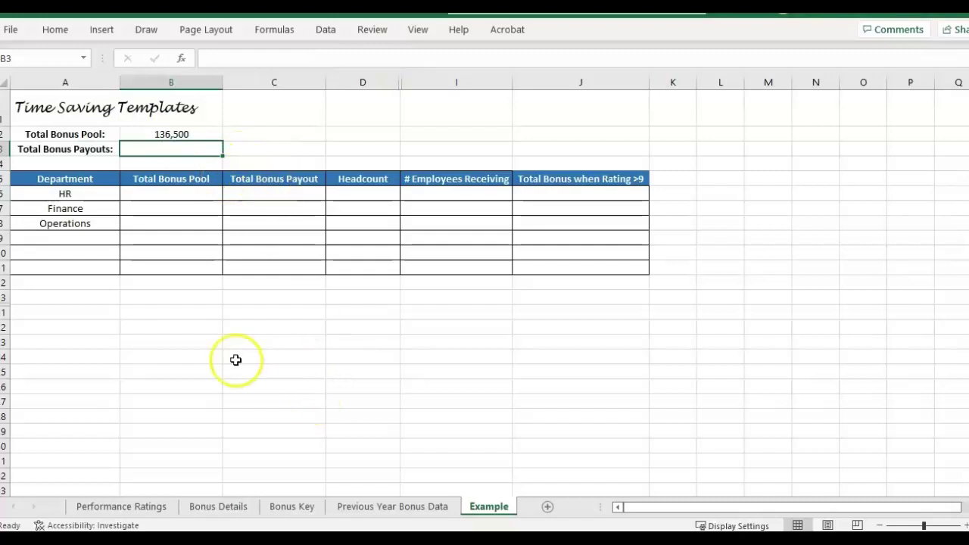
text(=sum()
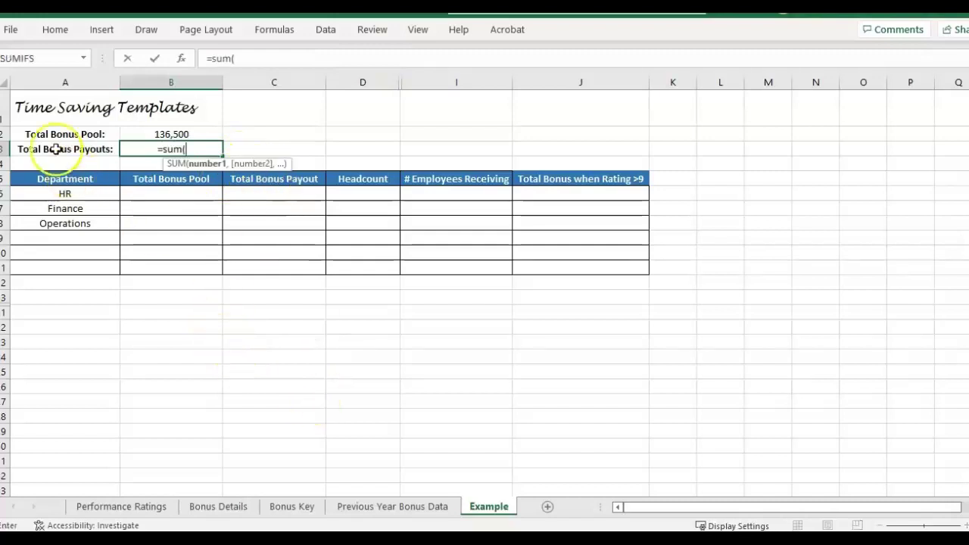
click(235, 515)
drag(807, 509, 906, 517)
click(836, 81)
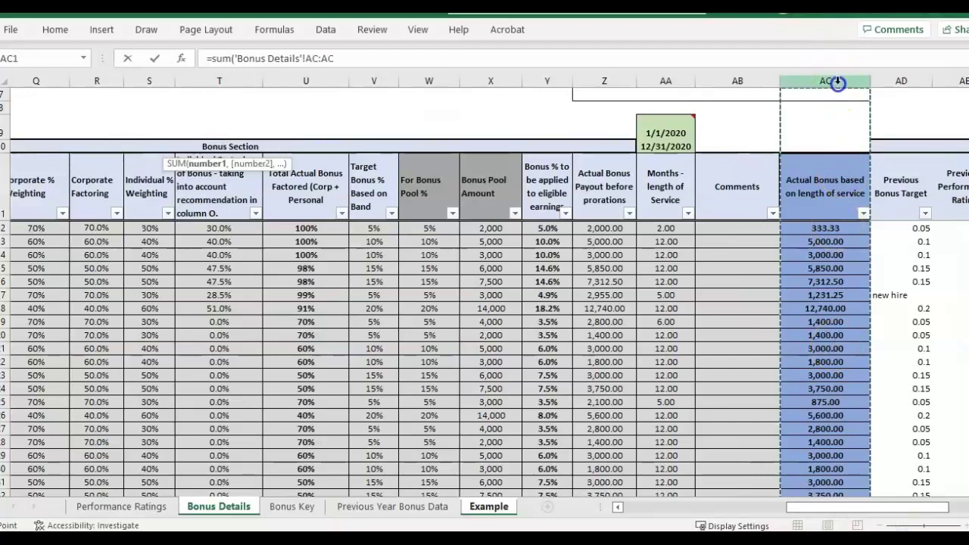
text())
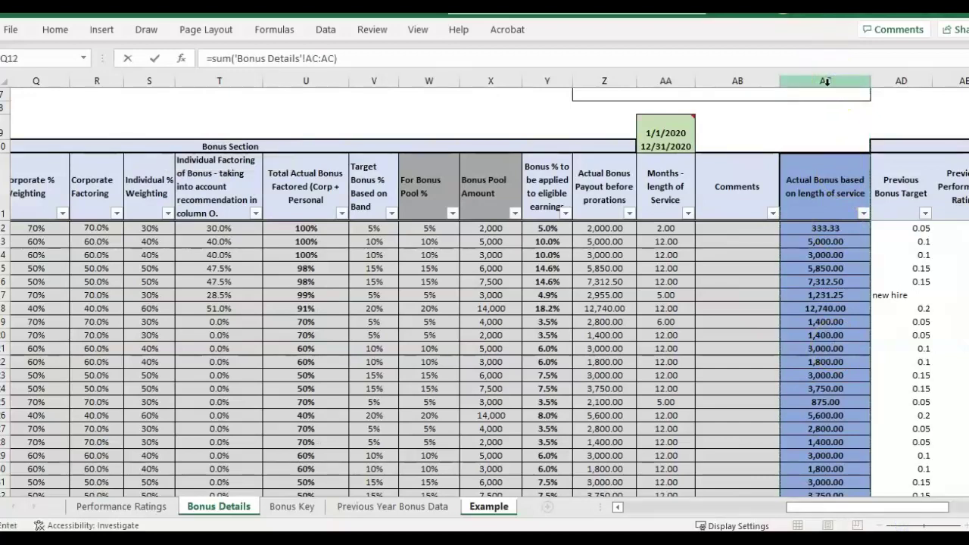
key(Return)
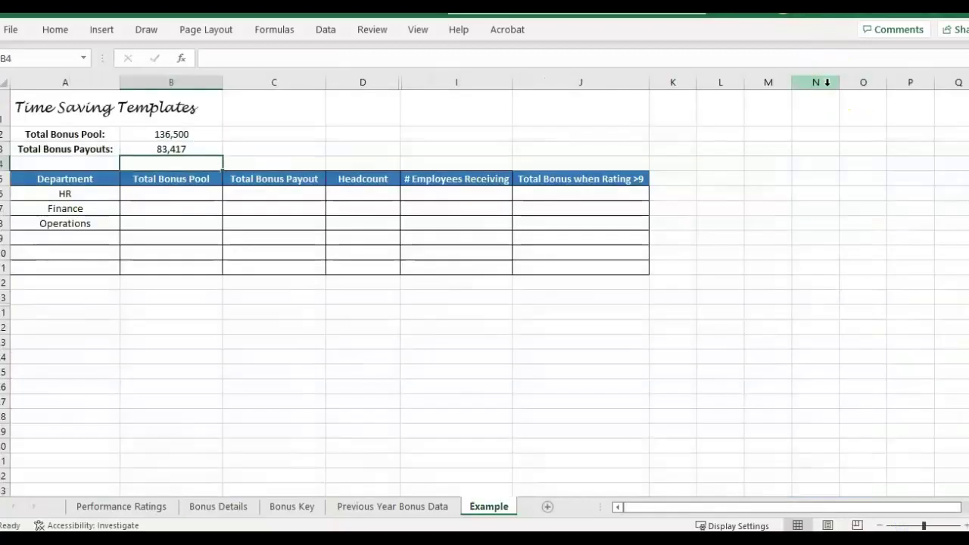
click(68, 149)
click(64, 134)
click(170, 134)
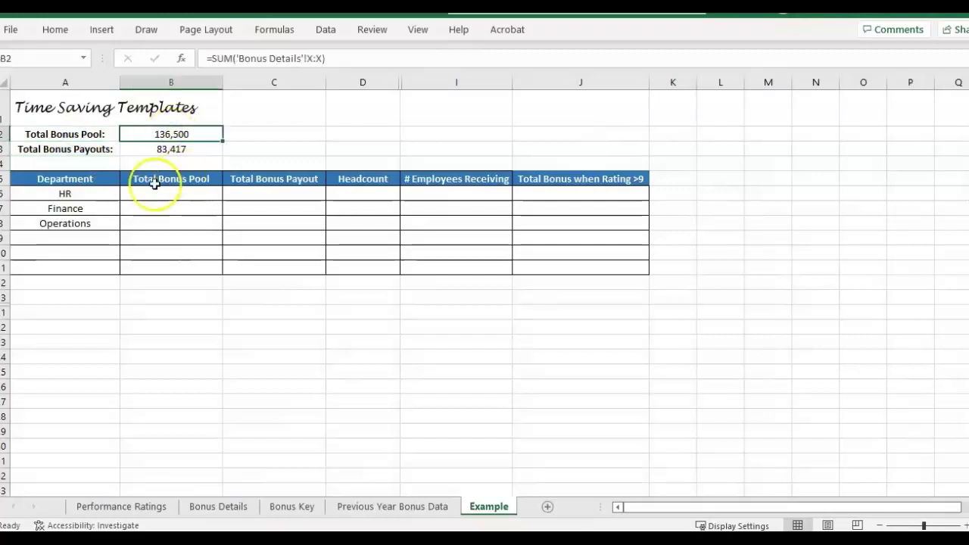
click(97, 183)
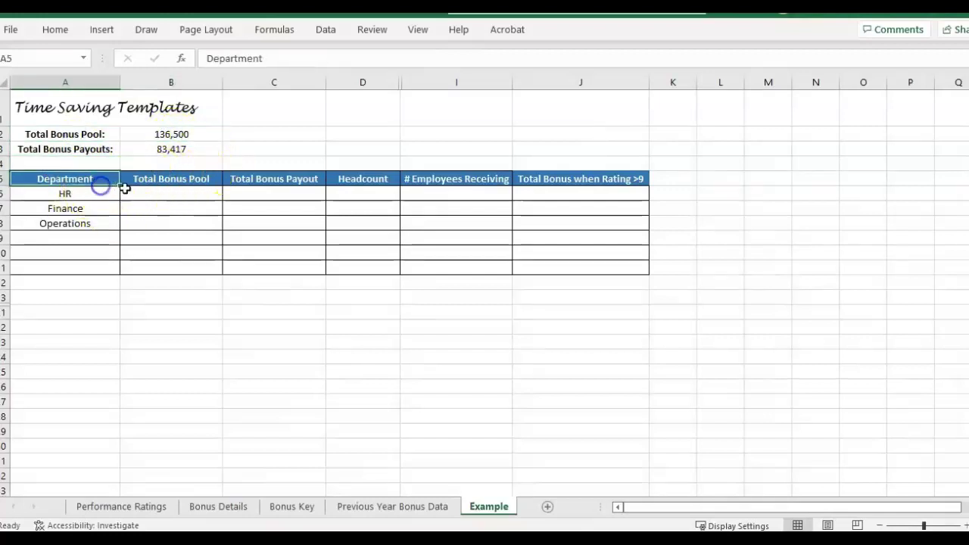
- Choose the SUMIF function for HR's Total Bonus Pool in cell B6
click(149, 194)
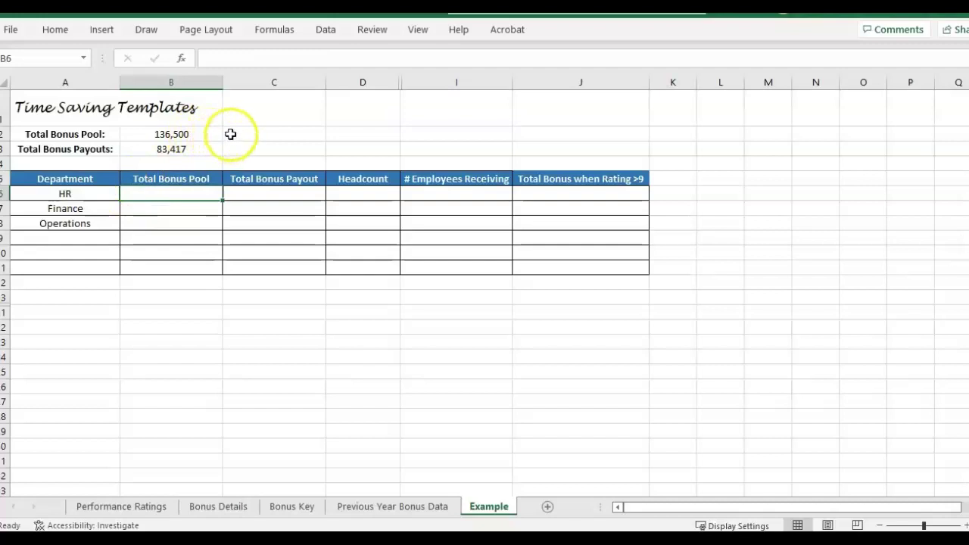
click(100, 191)
click(164, 193)
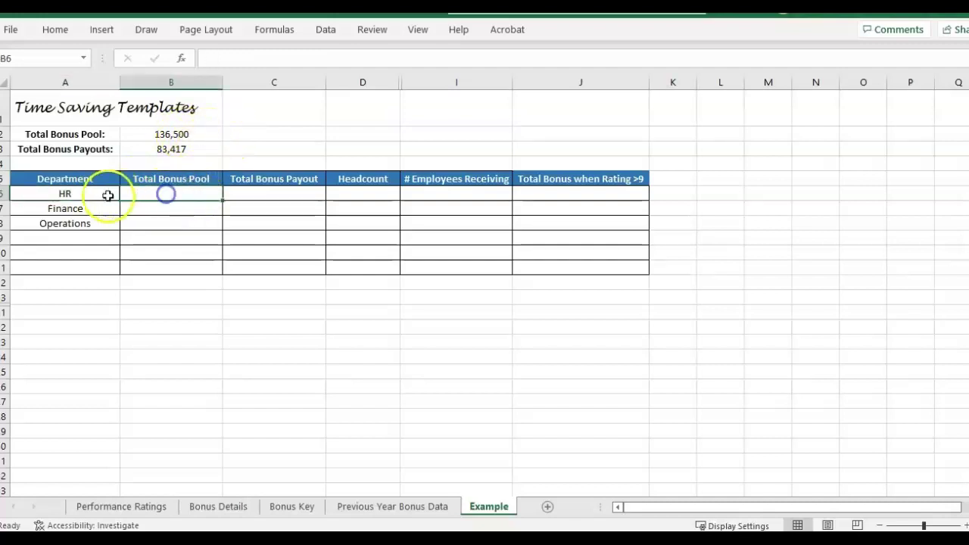
click(184, 58)
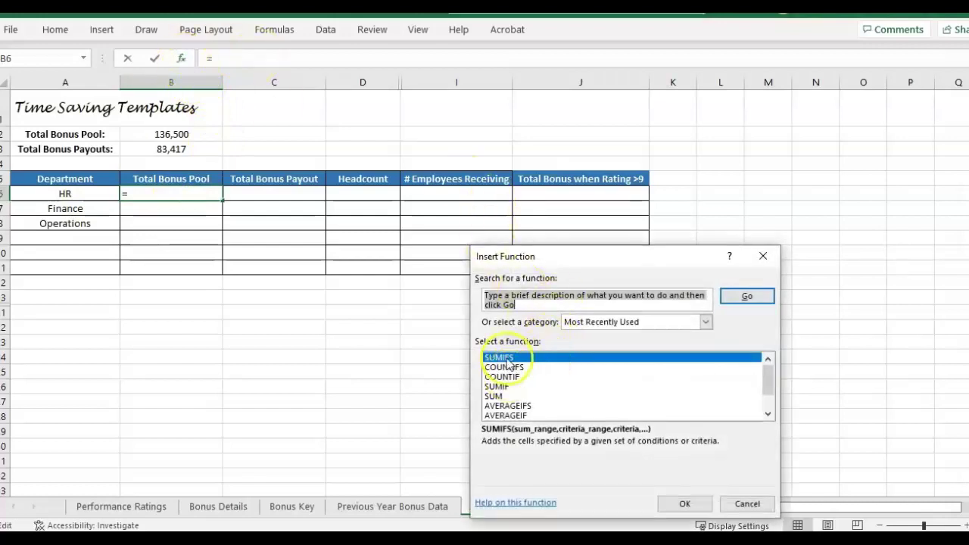
click(527, 296)
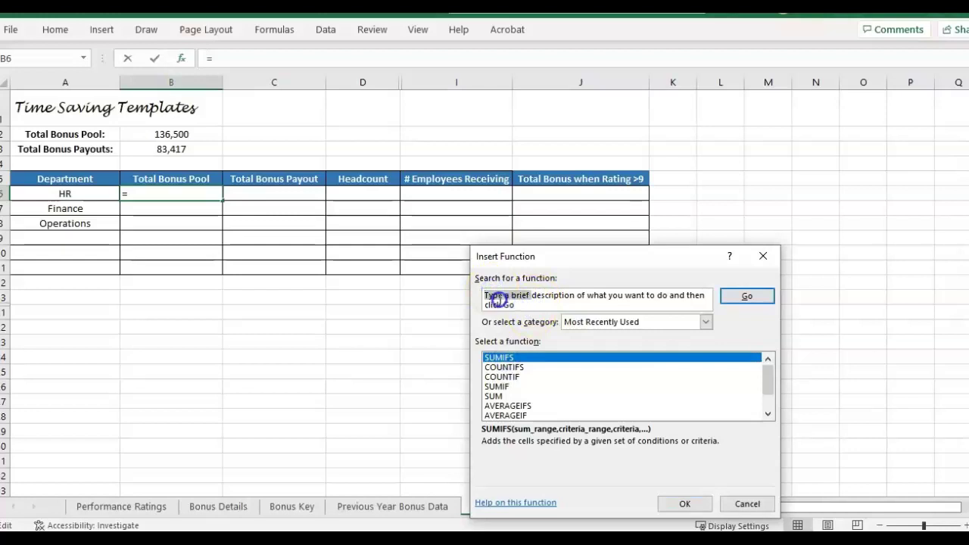
drag(523, 306, 488, 296)
click(493, 358)
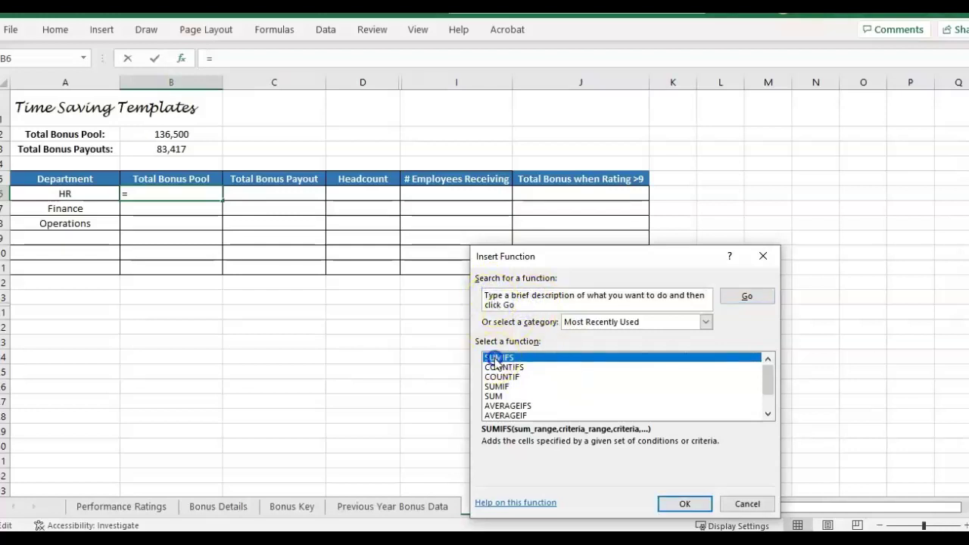
click(515, 395)
click(492, 386)
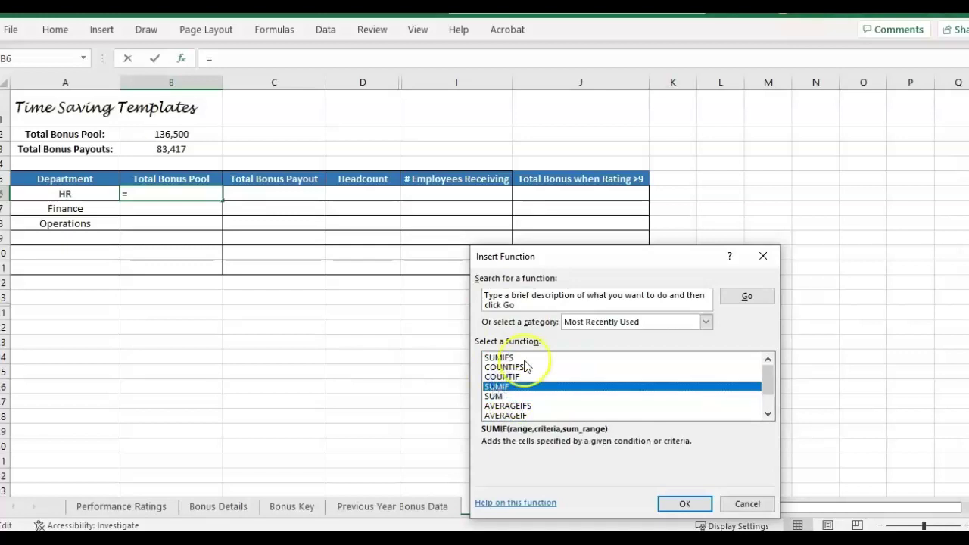
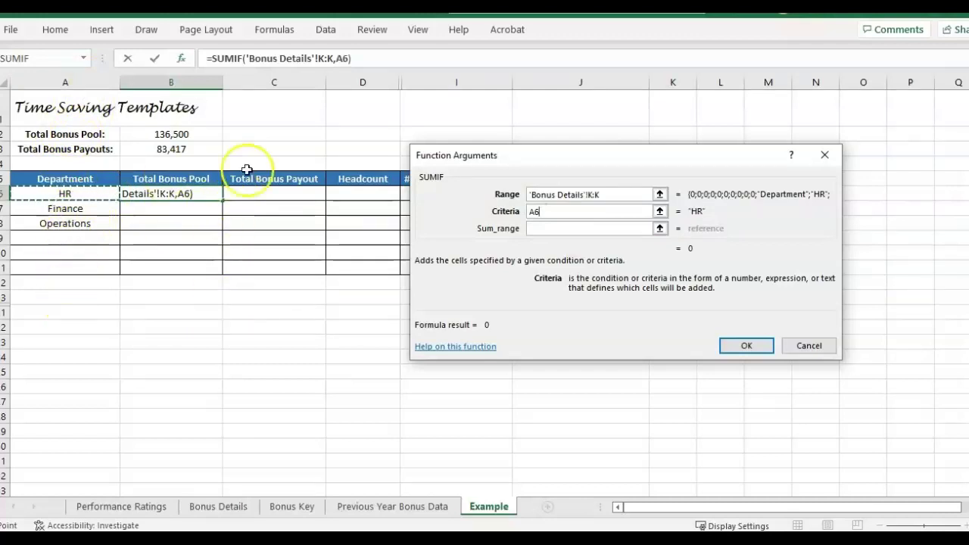
- Try the literal text "HR" as the criteria of B6's SUMIF and restore the reference to cell A6
click(593, 194)
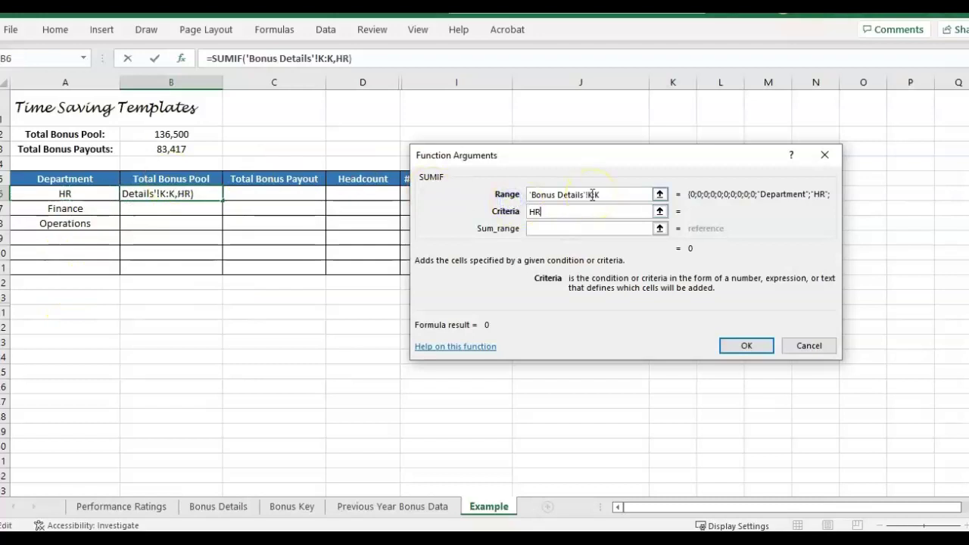
key(Tab)
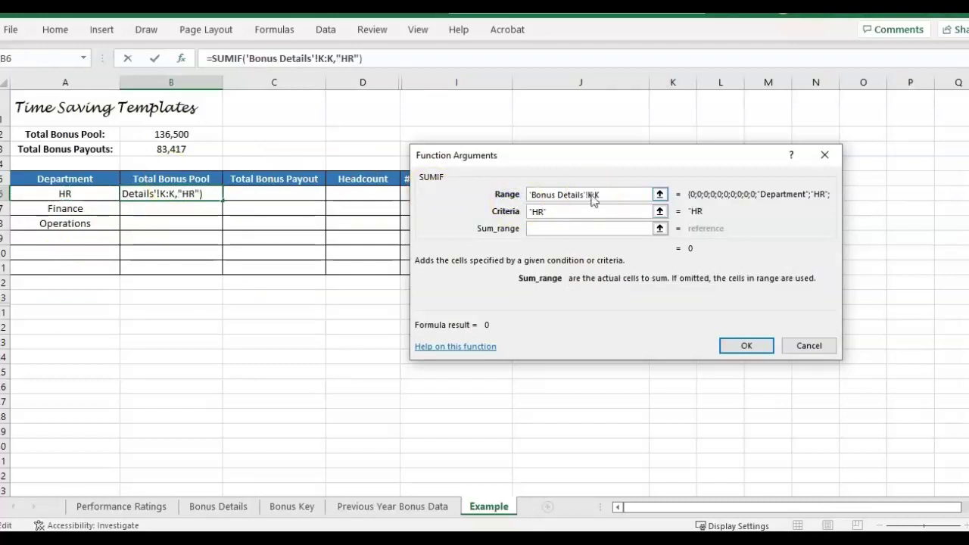
drag(554, 212, 532, 215)
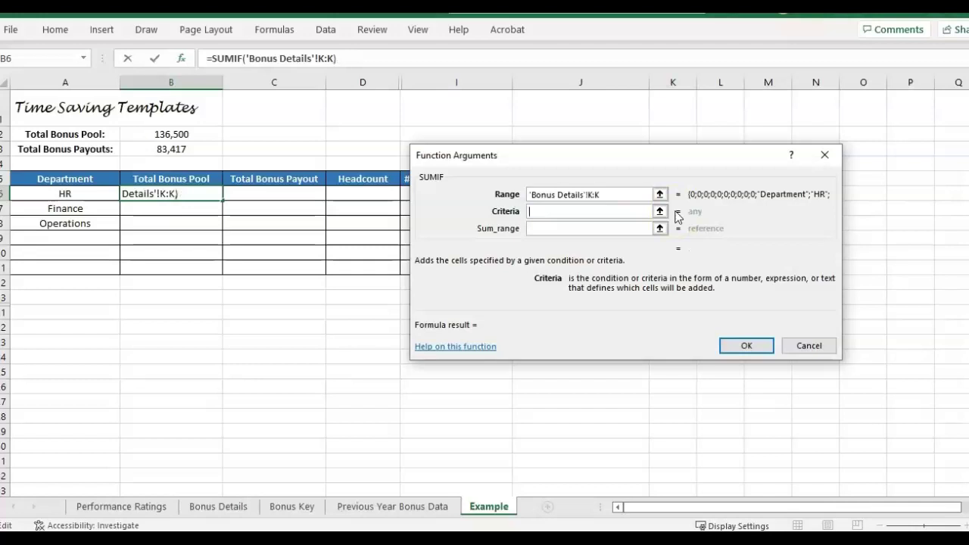
click(111, 195)
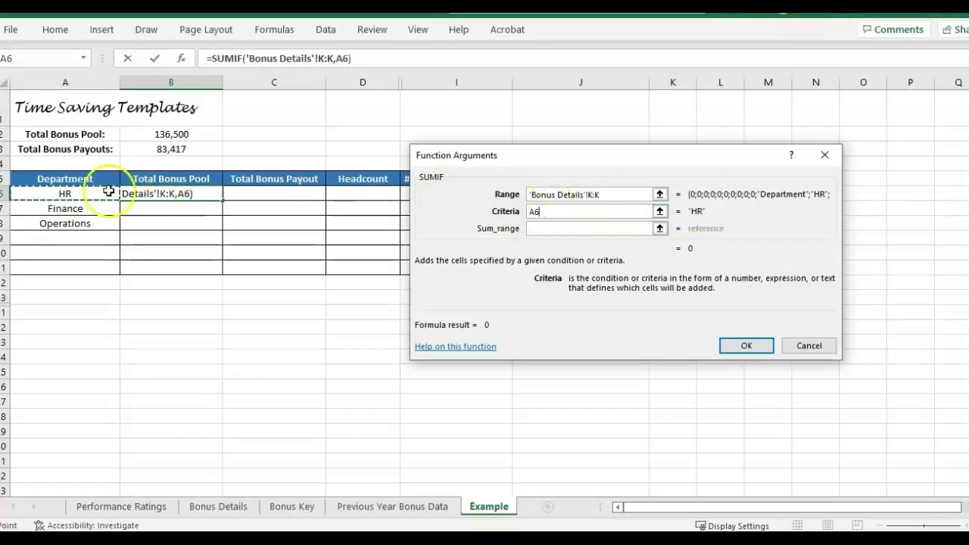
- Set the sum range of B6's SUMIF to the 'Bonus Details' Bonus Pool Amount column, X:X, and accept the formula
click(551, 229)
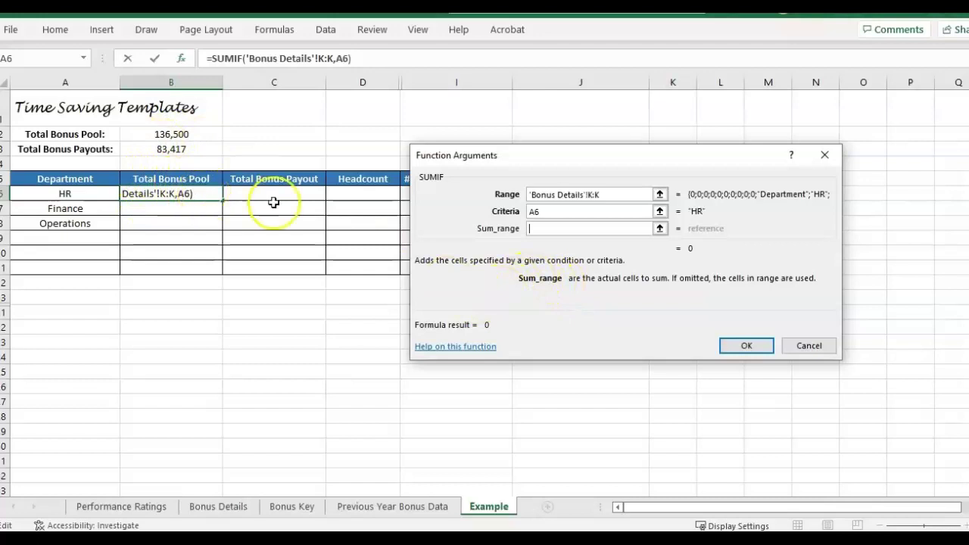
click(217, 508)
drag(765, 514, 856, 512)
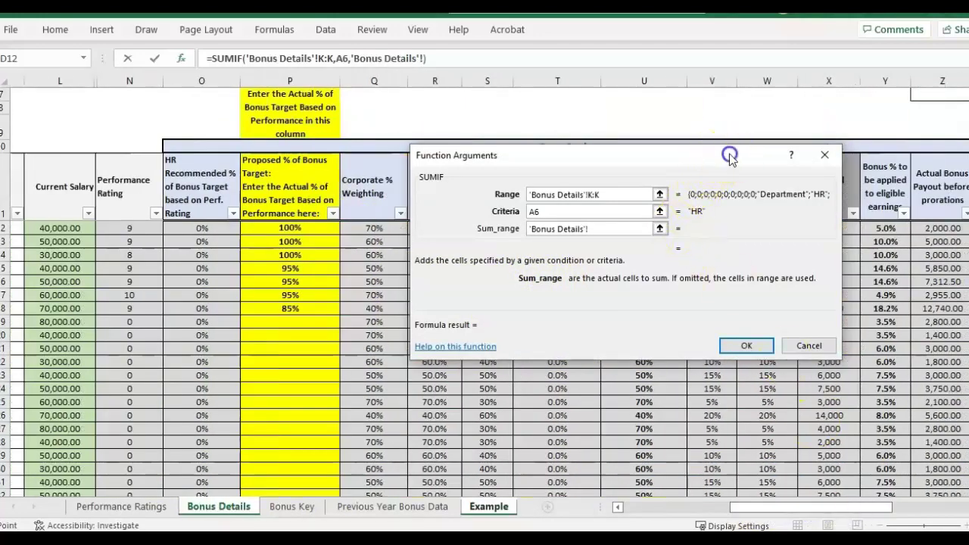
drag(729, 156, 552, 147)
click(828, 81)
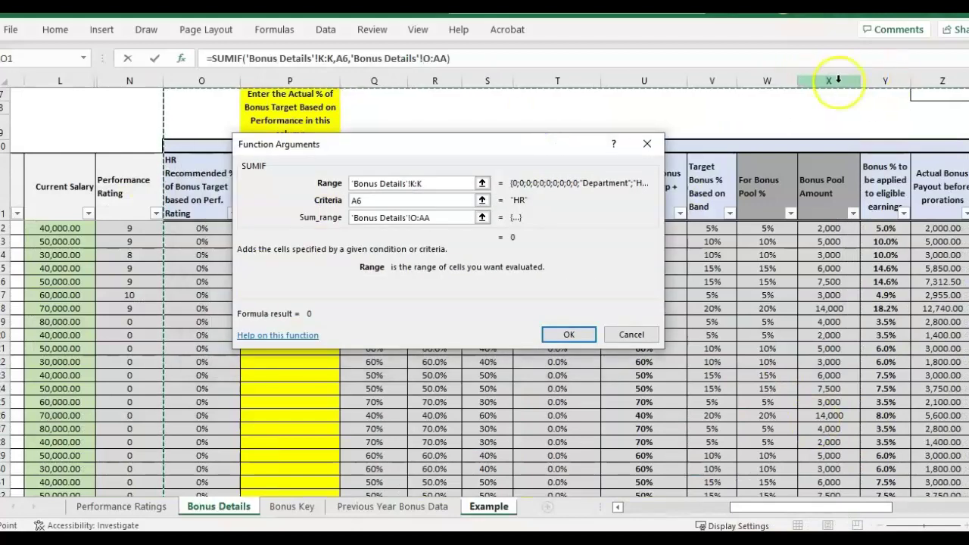
click(836, 81)
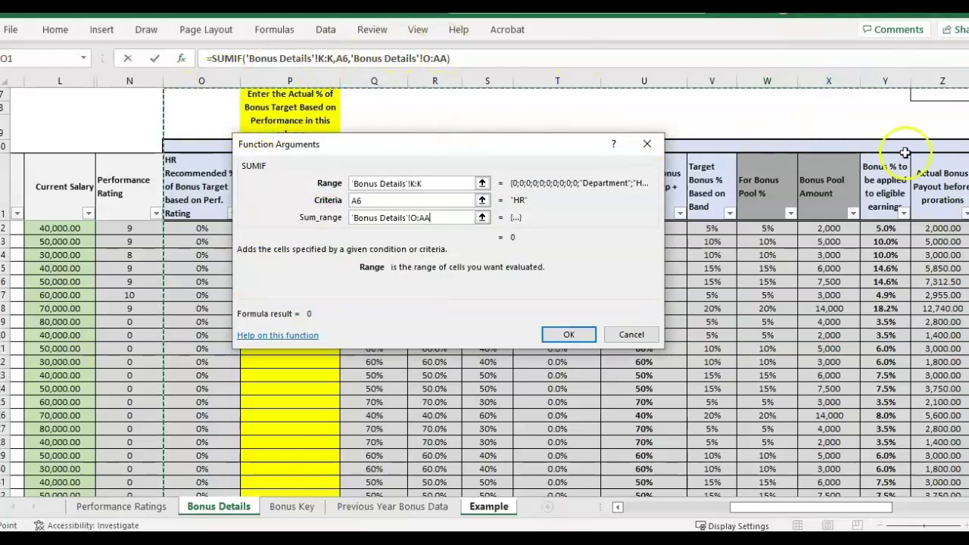
click(425, 216)
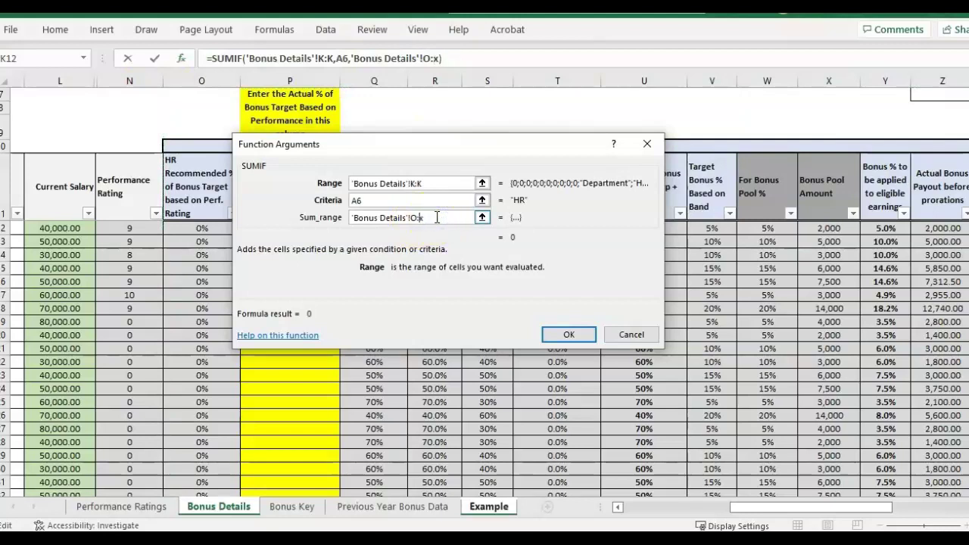
key(Left)
key(Left)
key(BackSpace)
text(x)
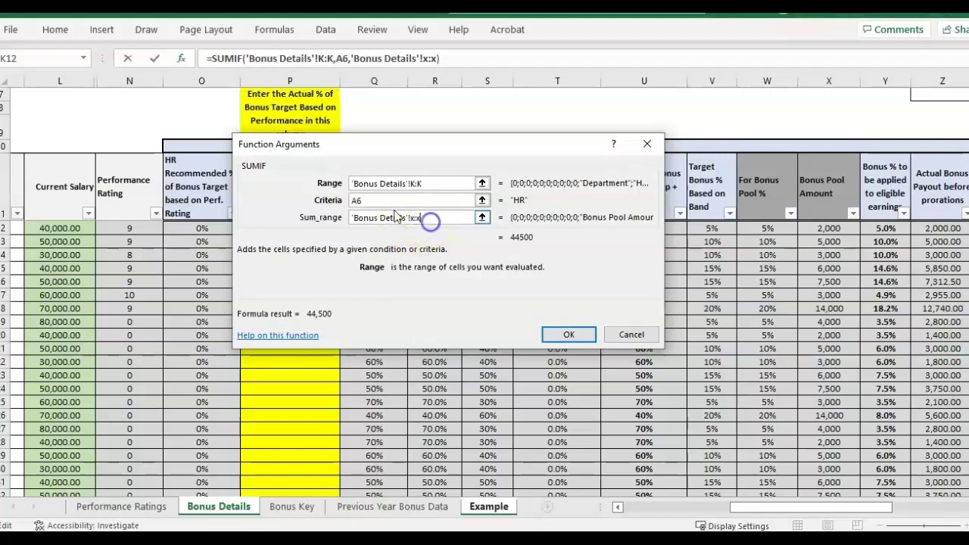
click(553, 342)
- Fill the Total Bonus Pool formula from B6 down to B8 for Finance and Operations
click(137, 193)
click(80, 191)
click(186, 191)
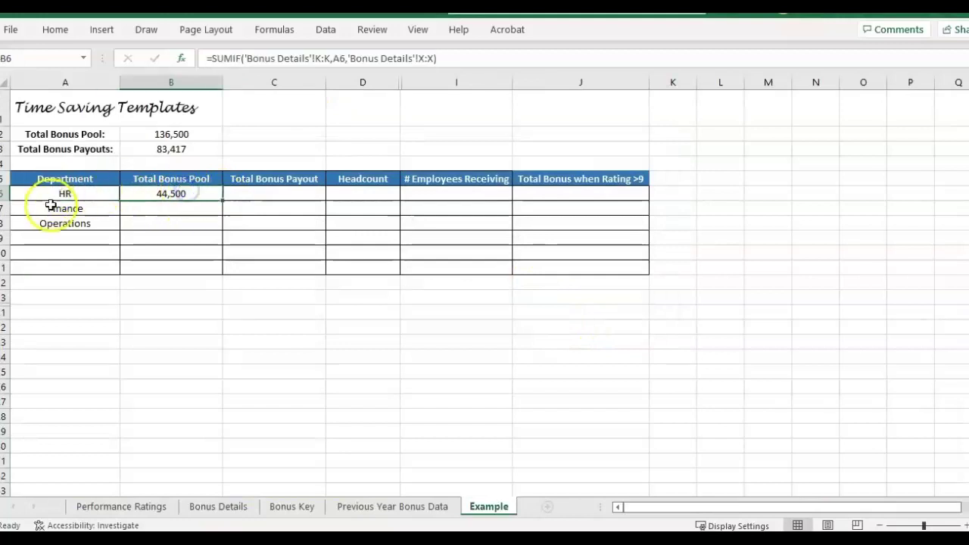
click(89, 194)
click(199, 195)
drag(223, 200, 222, 229)
click(189, 219)
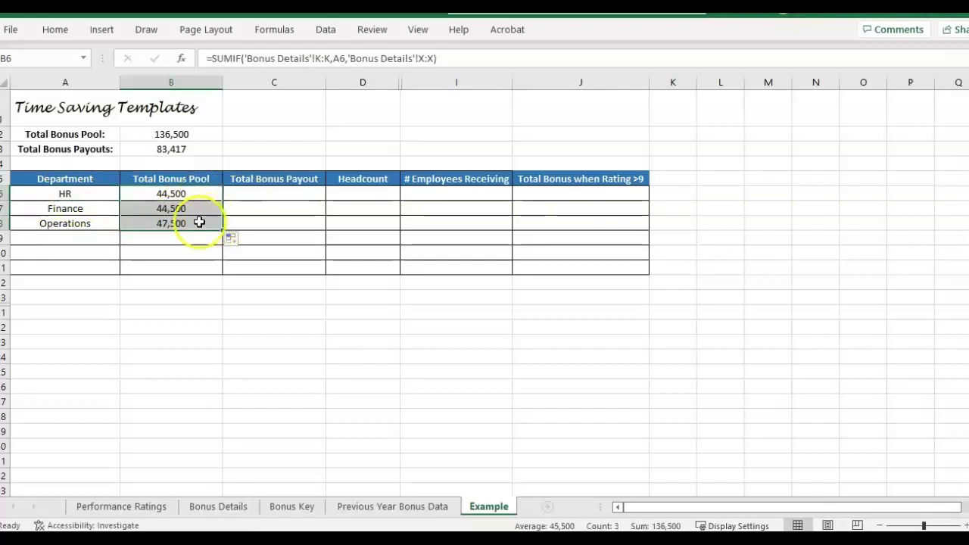
click(144, 213)
click(91, 205)
click(158, 223)
- Insert a SUMIF function in C6 for HR's Total Bonus Payout
click(282, 225)
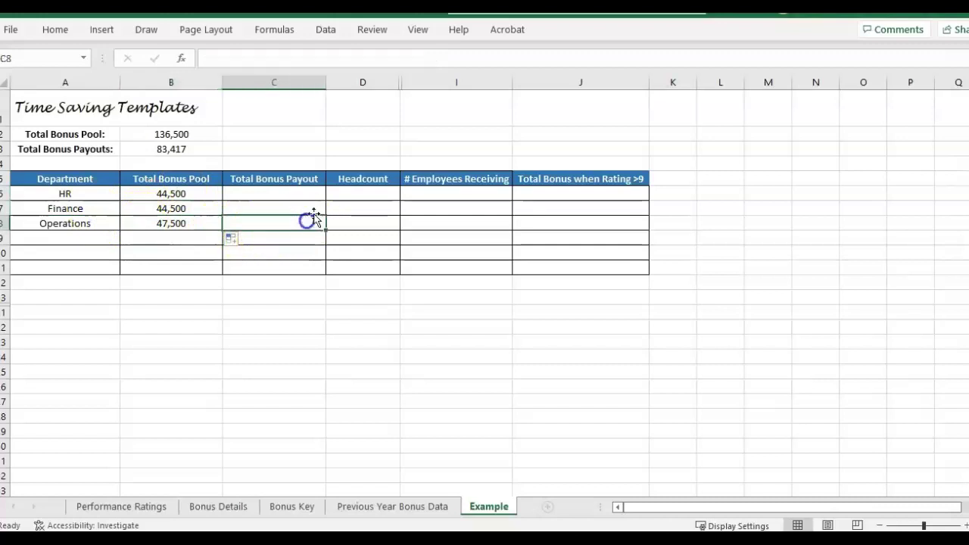
drag(289, 192, 312, 177)
click(290, 190)
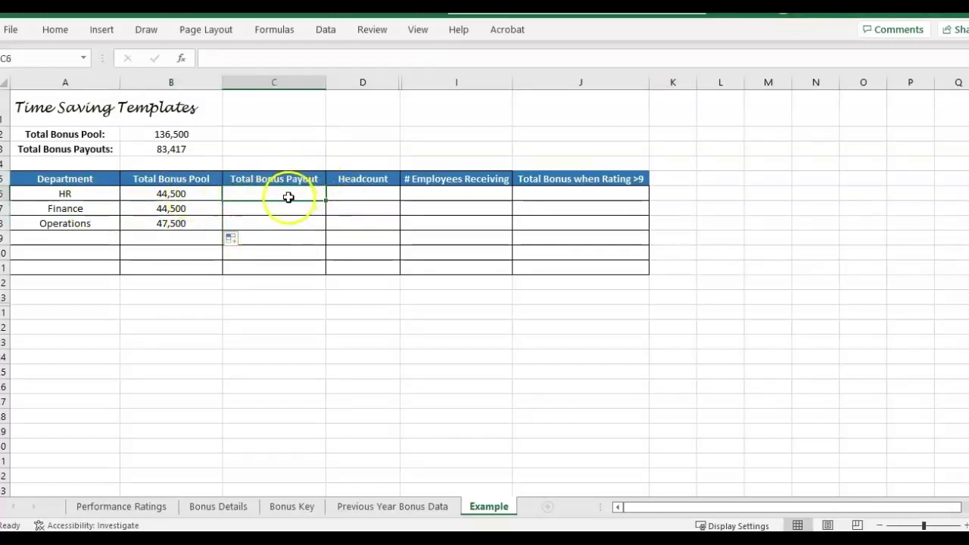
key(shift+F3)
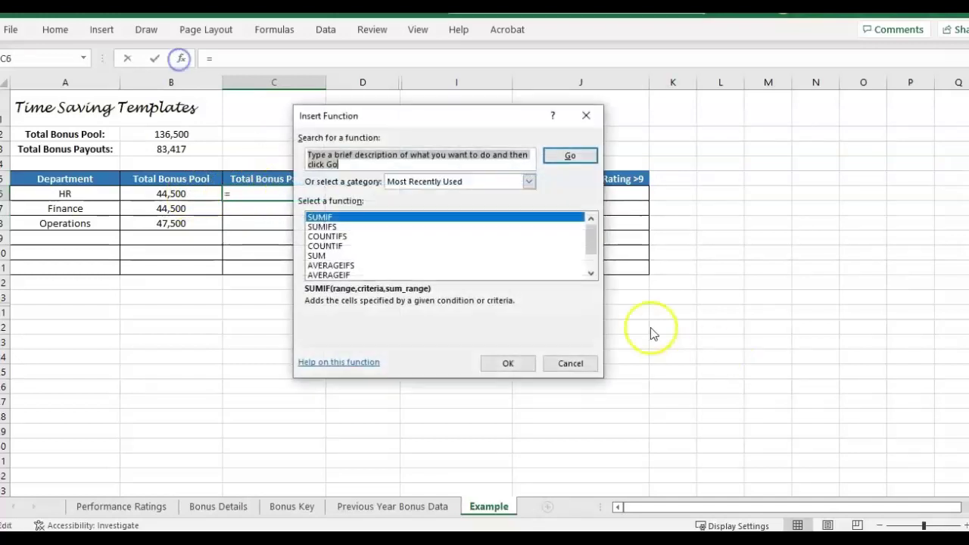
click(514, 363)
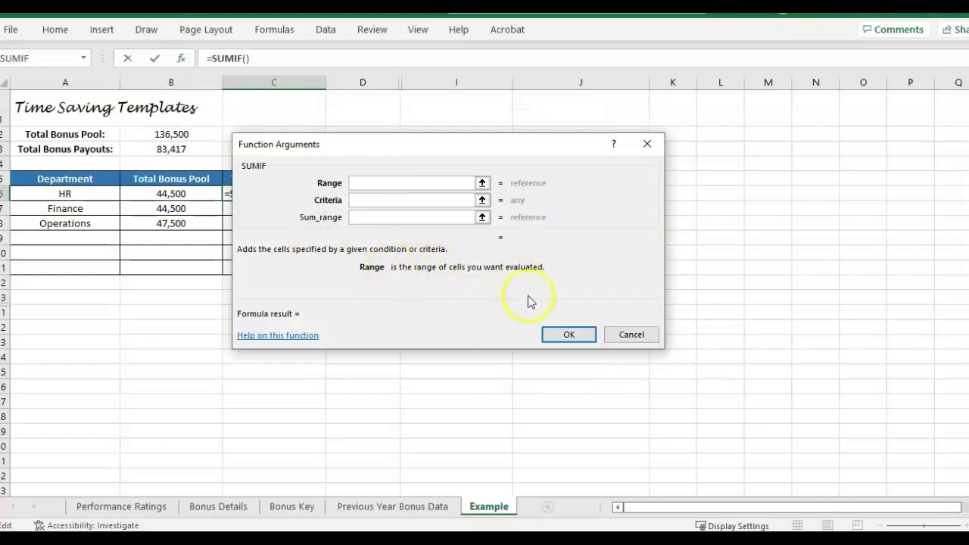
- Set the range of C6's SUMIF to the 'Bonus Details' Department column, K:K, and its criteria to A6
click(218, 507)
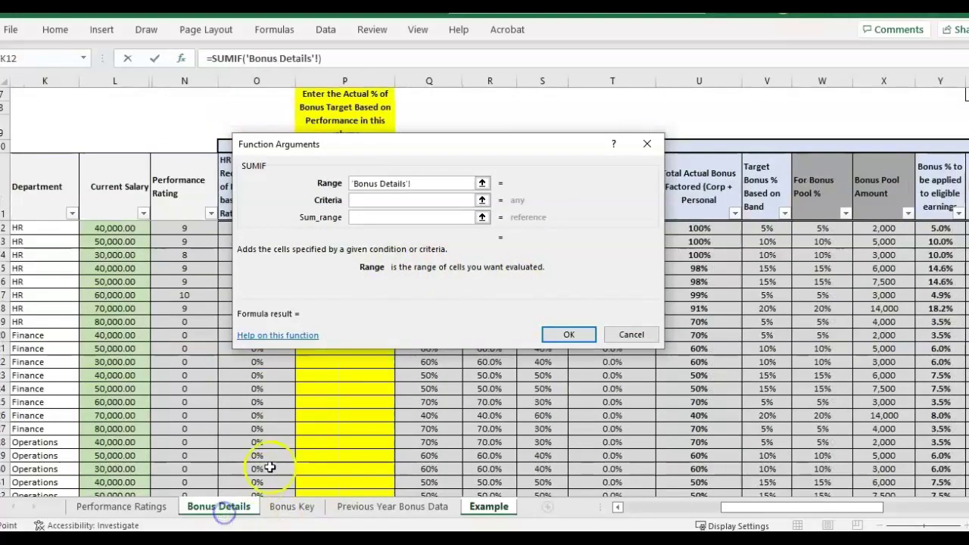
click(46, 81)
key(Tab)
click(50, 193)
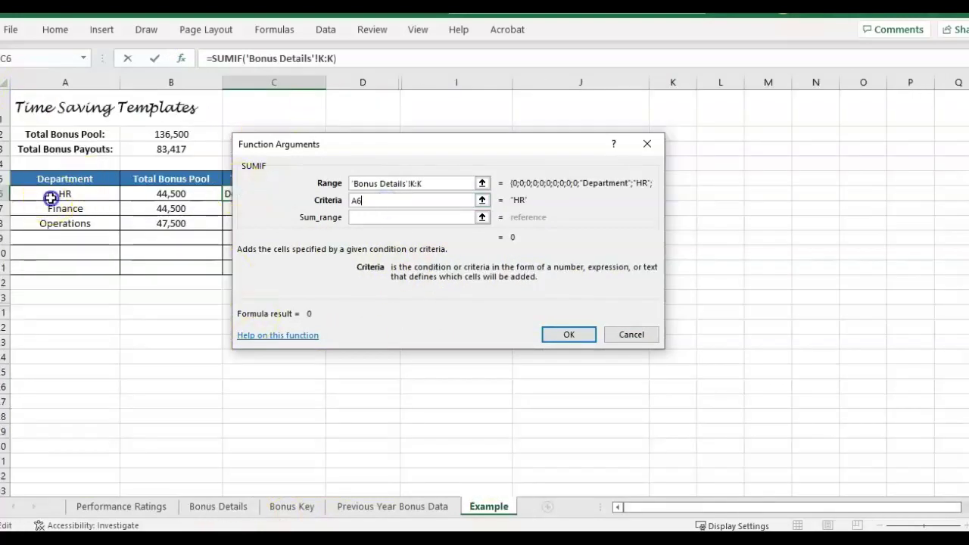
- Set the sum range of C6's SUMIF to the 'Bonus Details' Actual Bonus based on length of service column, AC:AC, and accept the formula
key(Tab)
drag(433, 142, 647, 148)
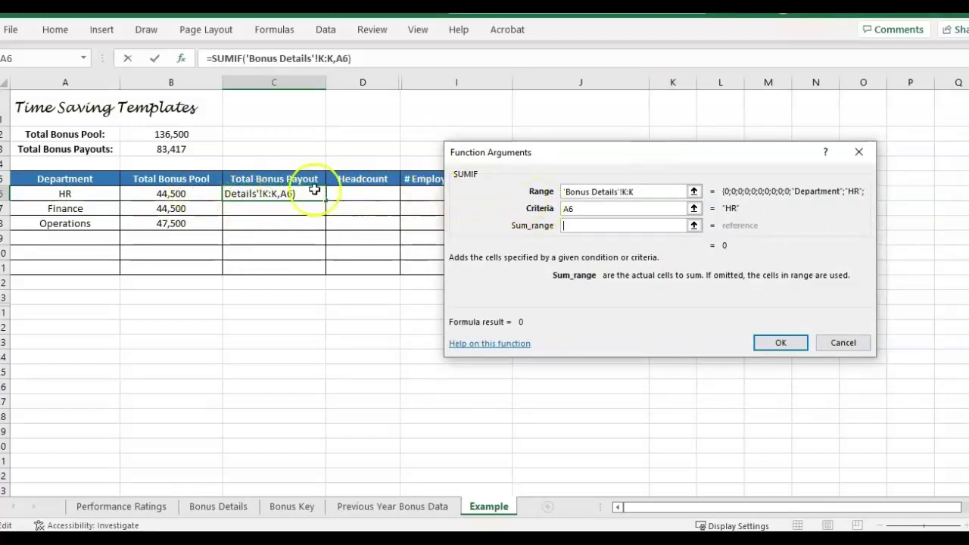
click(218, 507)
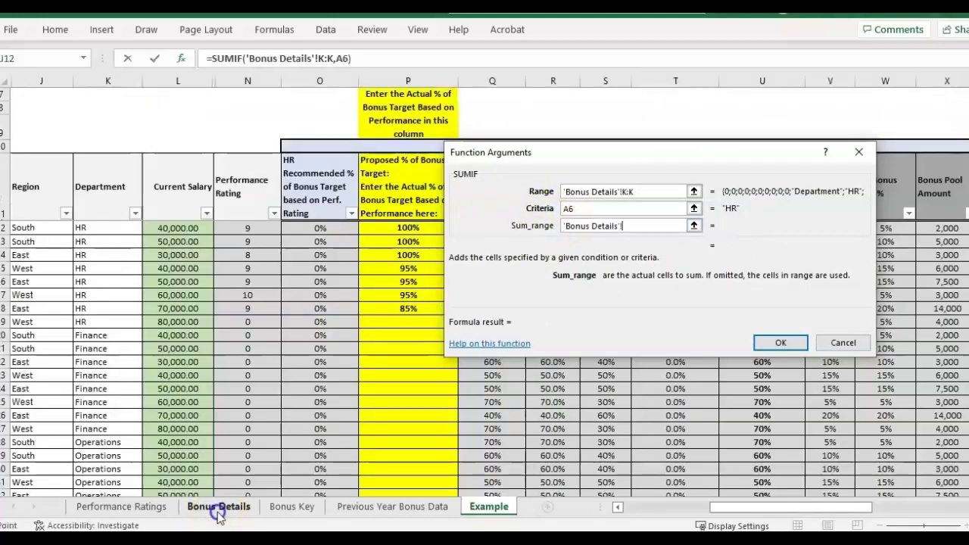
click(888, 515)
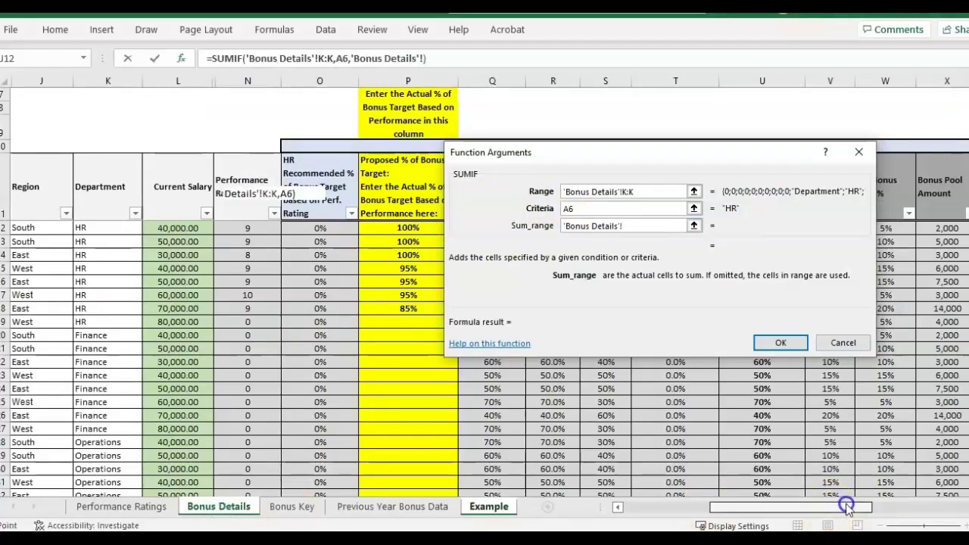
drag(742, 166, 494, 246)
click(859, 80)
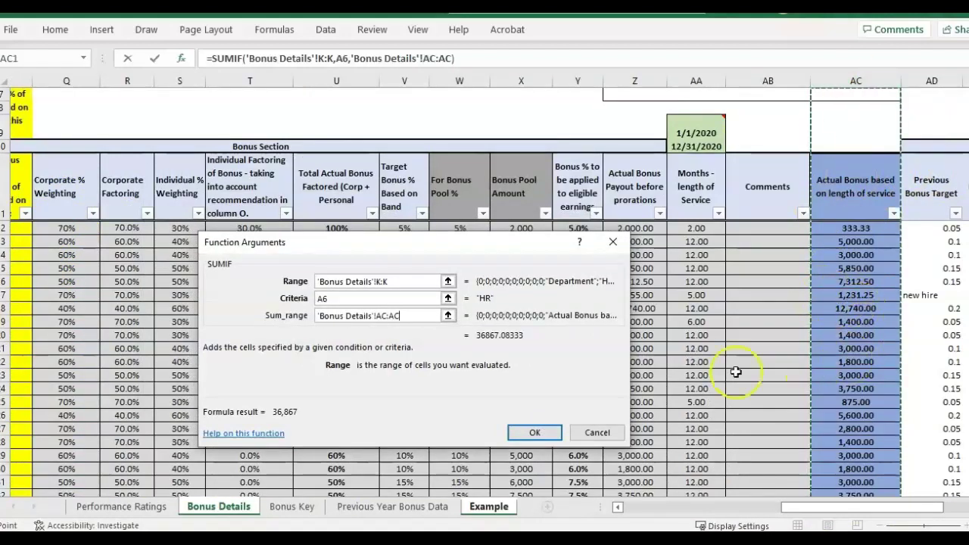
click(534, 432)
- Fill the Total Bonus Payout formula from C6 down to C8 for Finance and Operations
click(323, 199)
drag(325, 201, 325, 230)
click(283, 176)
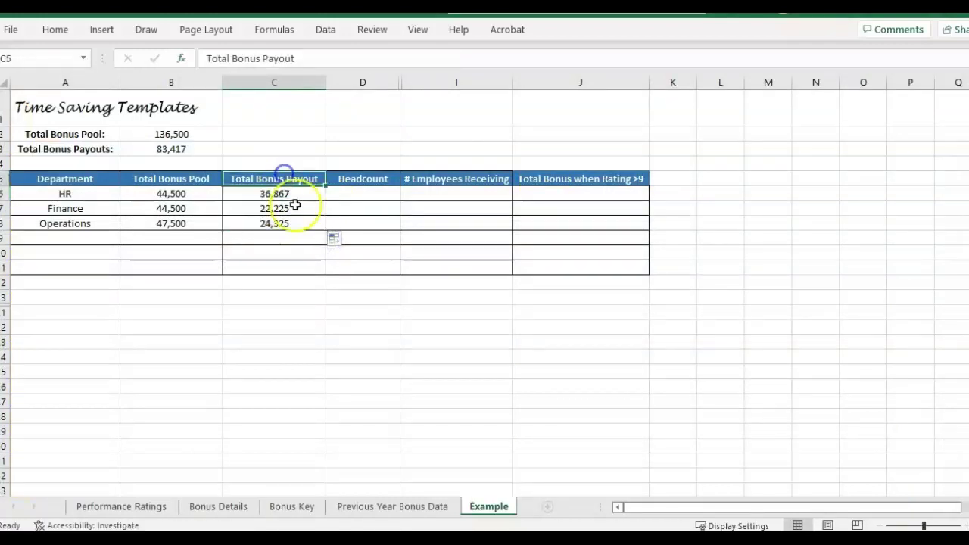
click(462, 182)
click(386, 181)
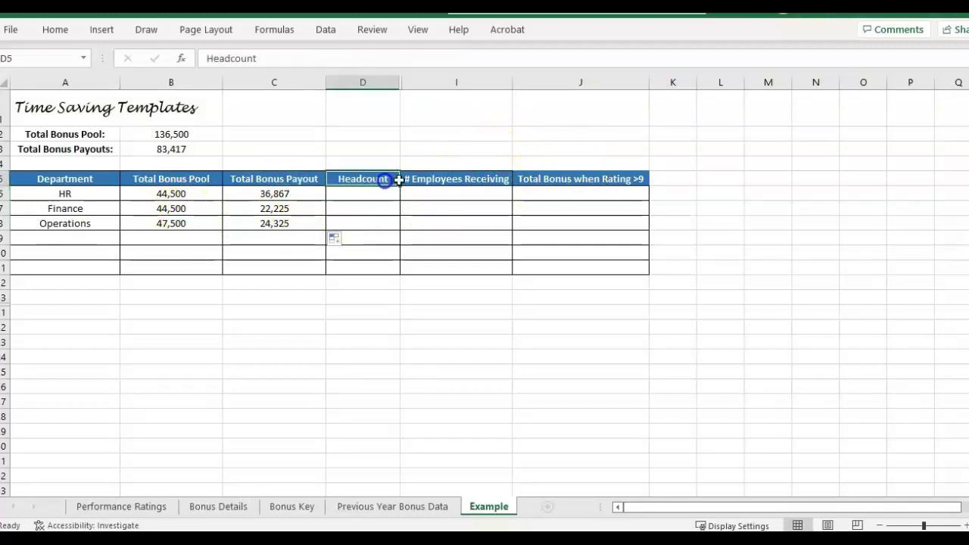
click(447, 182)
click(456, 198)
click(373, 195)
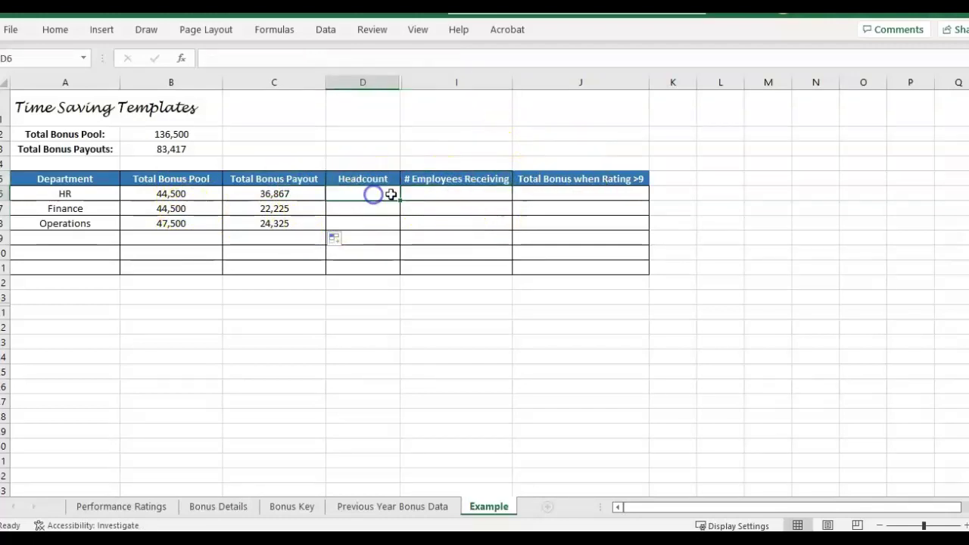
- Widen column J slightly to give the 'Total Bonus when Rating >9' header more room
click(609, 193)
drag(653, 70, 656, 80)
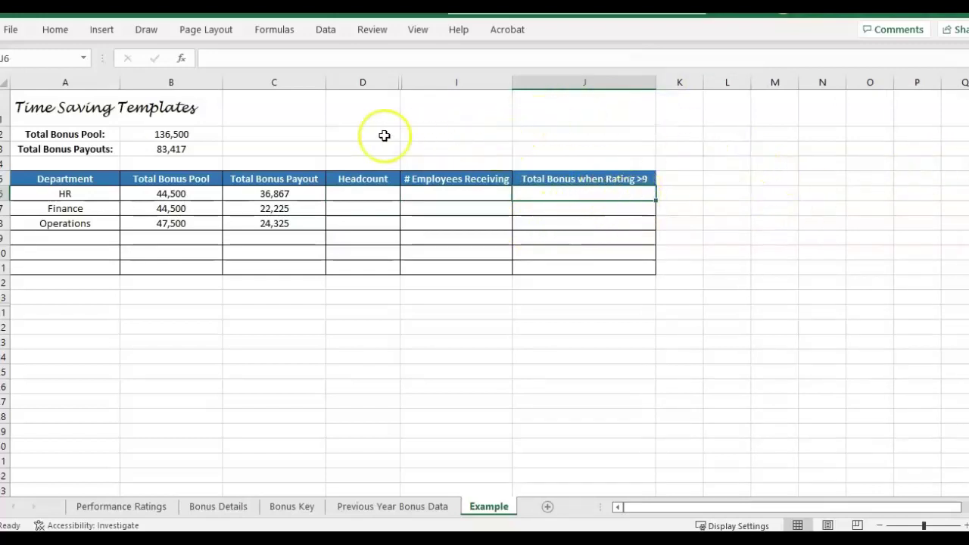
click(606, 179)
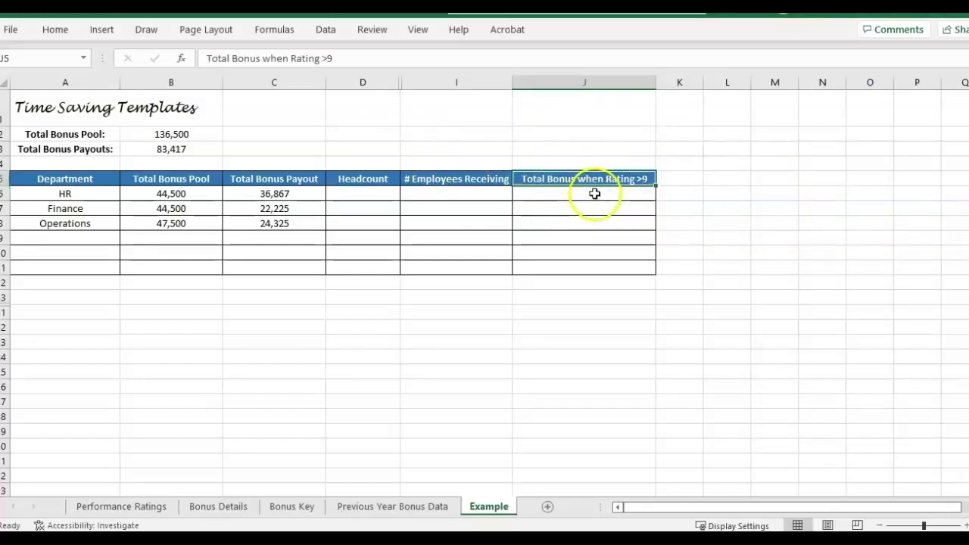
click(592, 198)
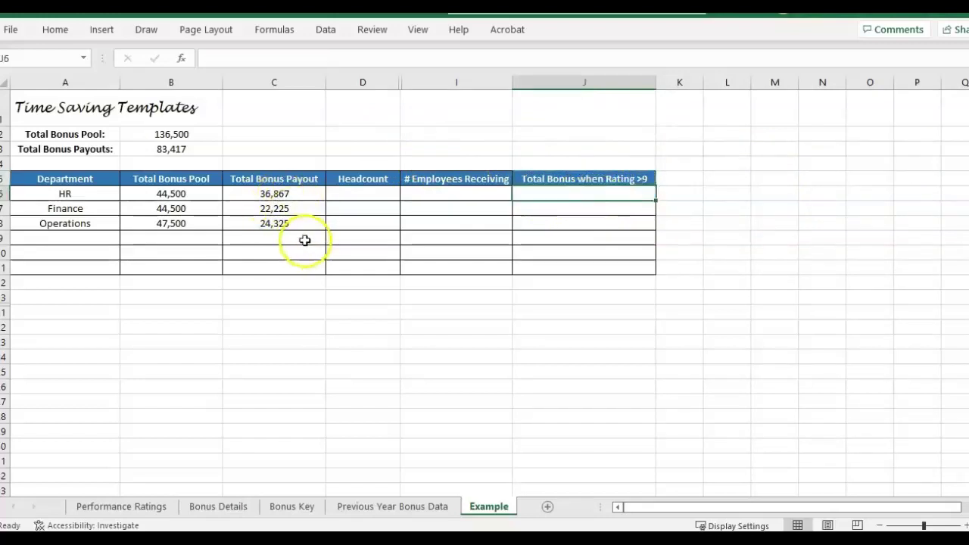
click(109, 194)
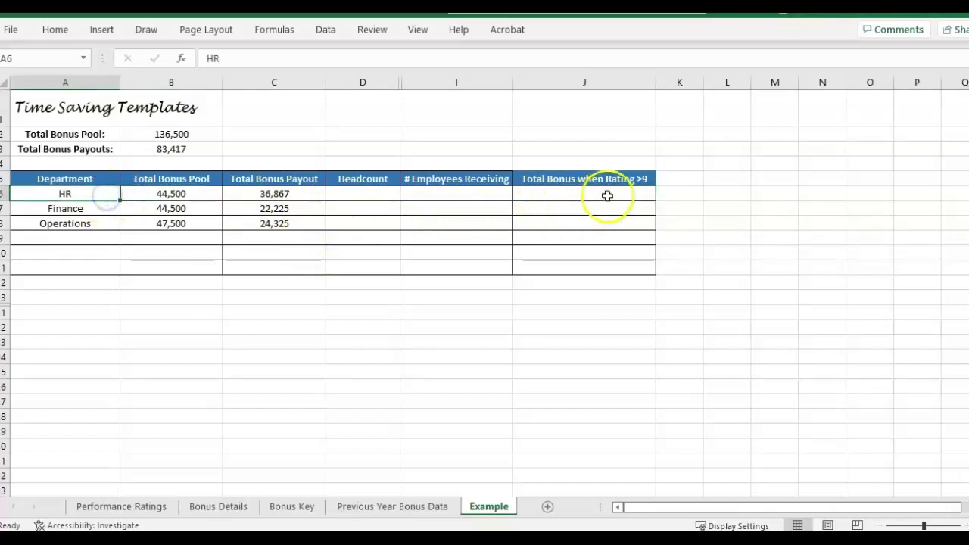
click(642, 179)
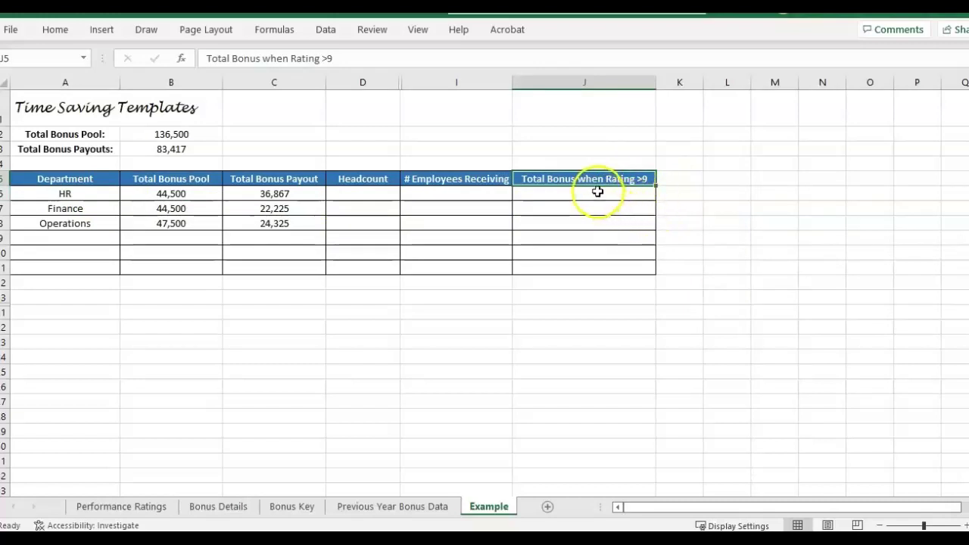
- Insert a SUMIFS function in J6 for HR's Total Bonus when Rating >9, keeping the cell visible beside the arguments dialog
click(573, 194)
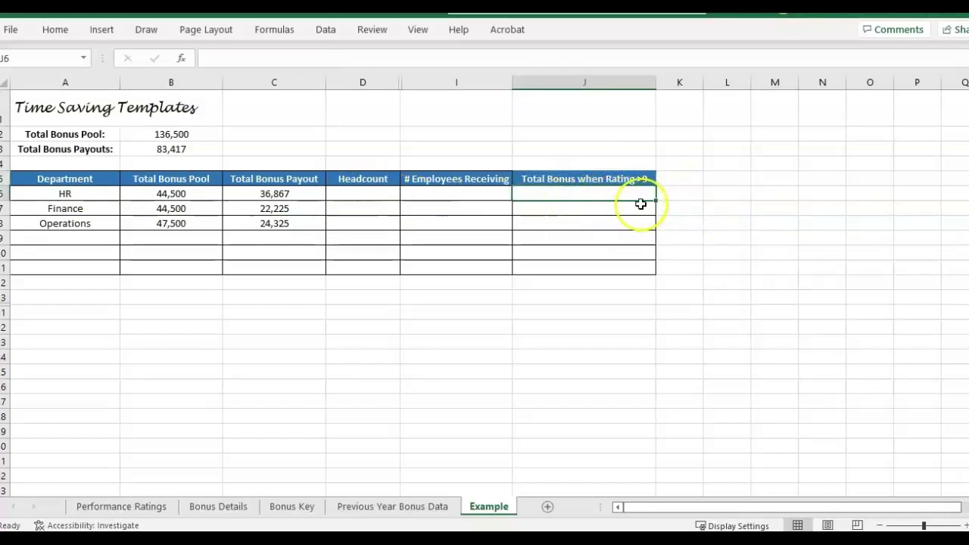
click(181, 59)
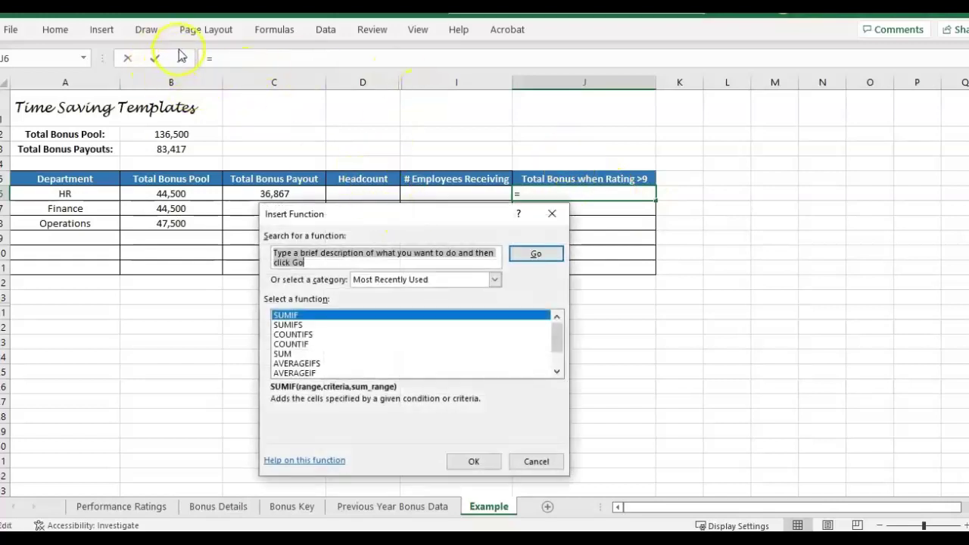
drag(432, 218, 785, 119)
click(639, 230)
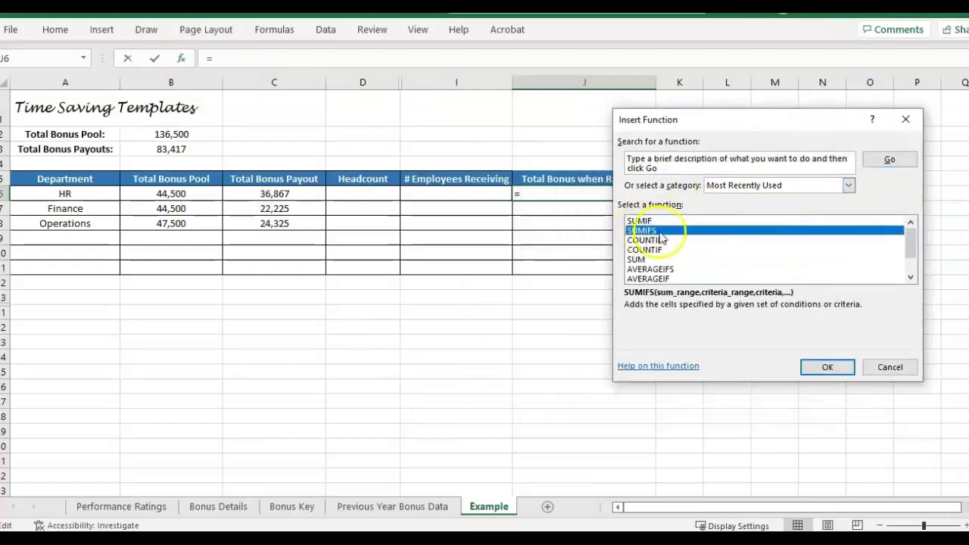
click(828, 367)
drag(687, 137, 604, 233)
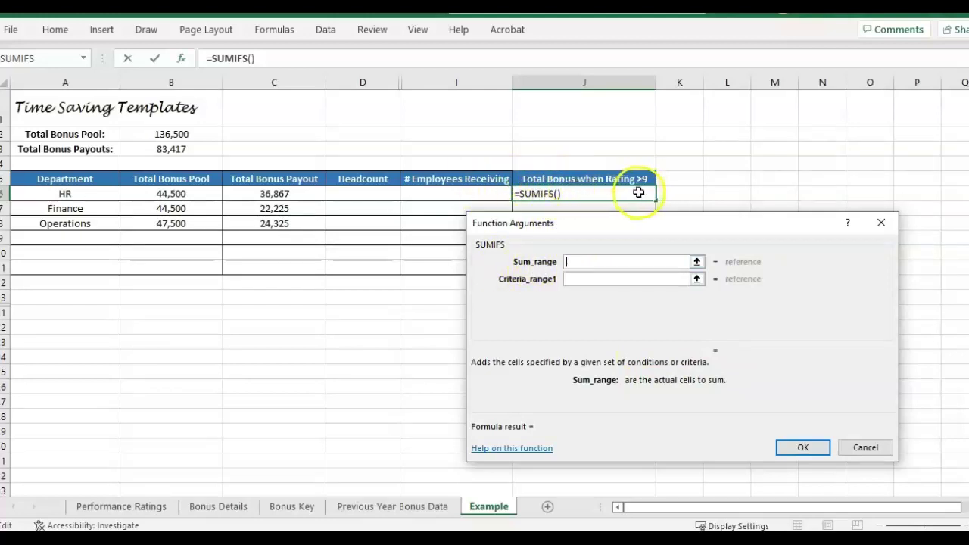
- Set the sum range of J6's SUMIFS to the 'Bonus Details' Actual Bonus based on length of service column, AC:AC
click(242, 506)
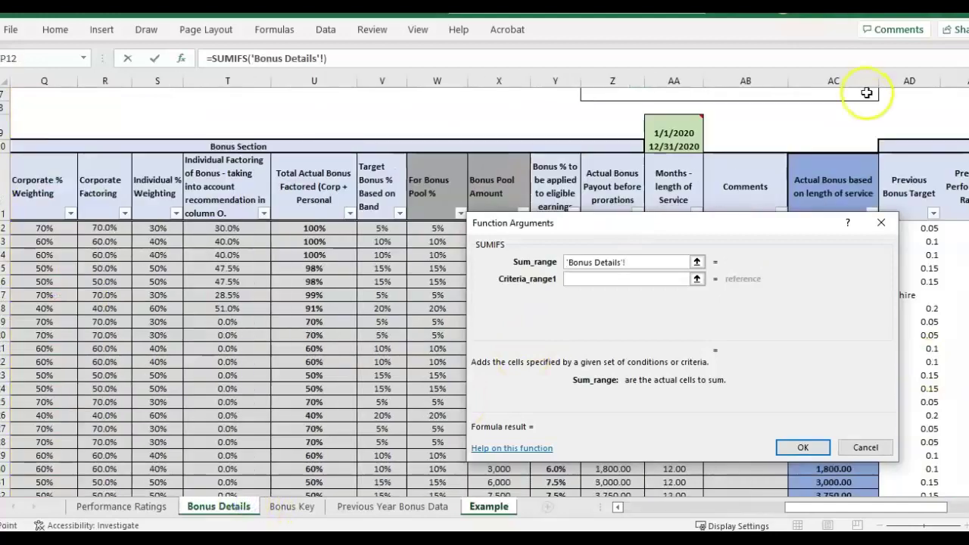
drag(793, 224, 569, 130)
click(840, 81)
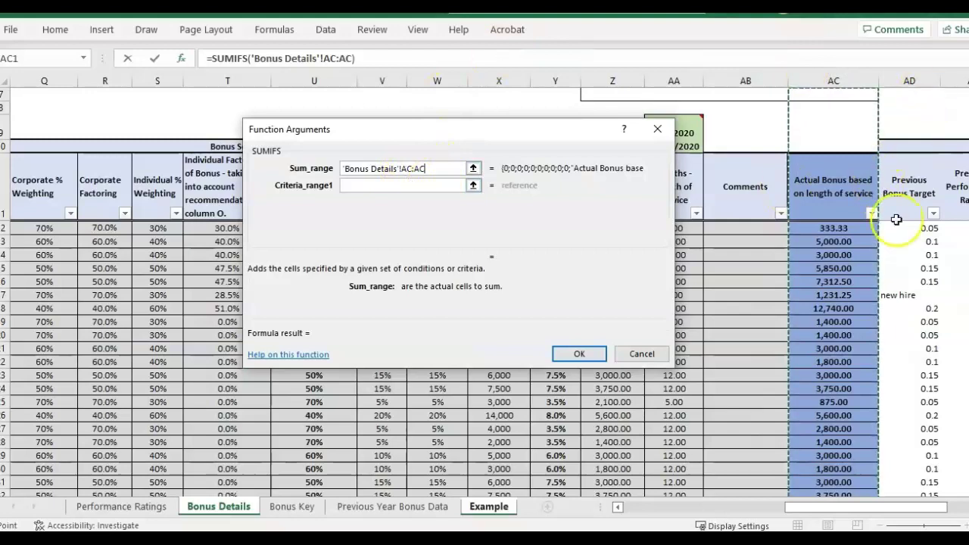
- Set the first criteria range of J6's SUMIFS to the 'Bonus Details' Department column, K:K, and its criteria to A6
click(420, 186)
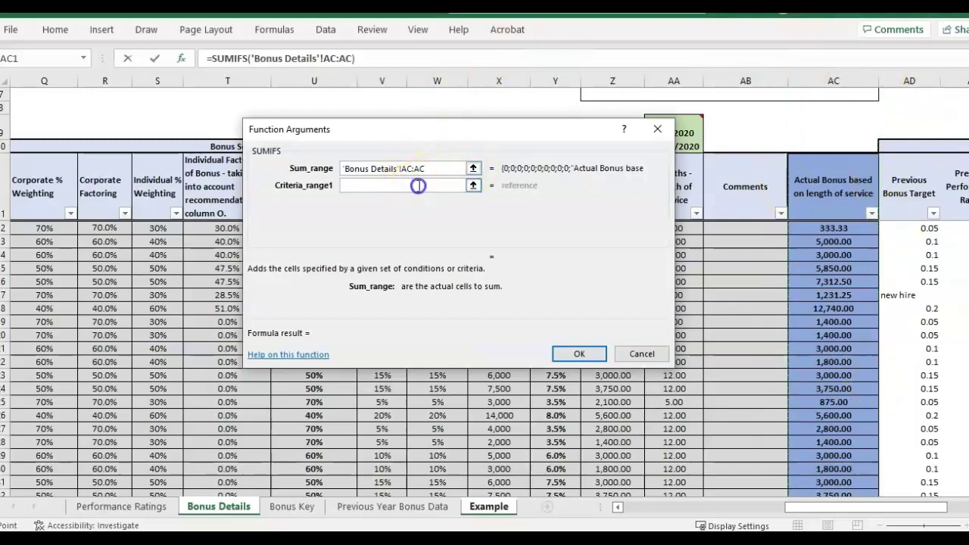
drag(386, 129, 596, 201)
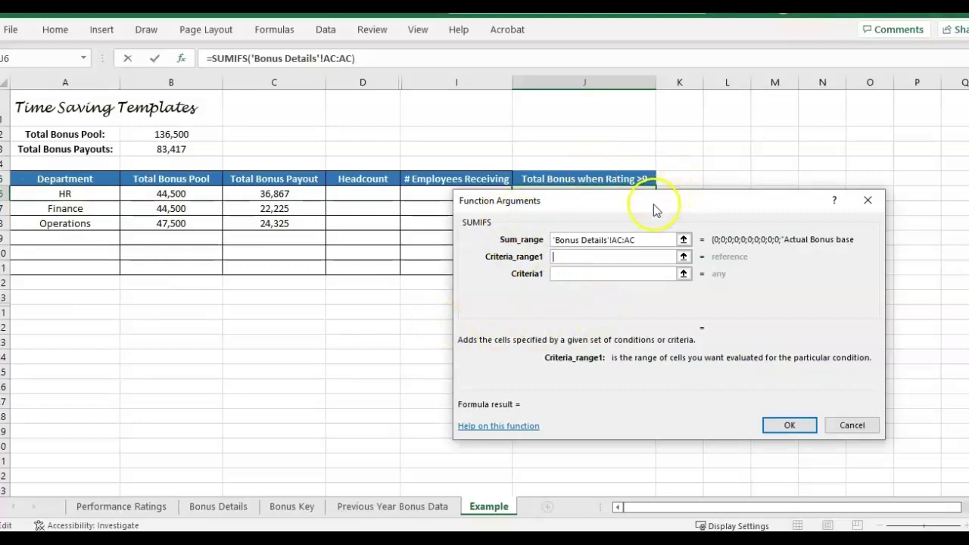
drag(654, 205, 682, 226)
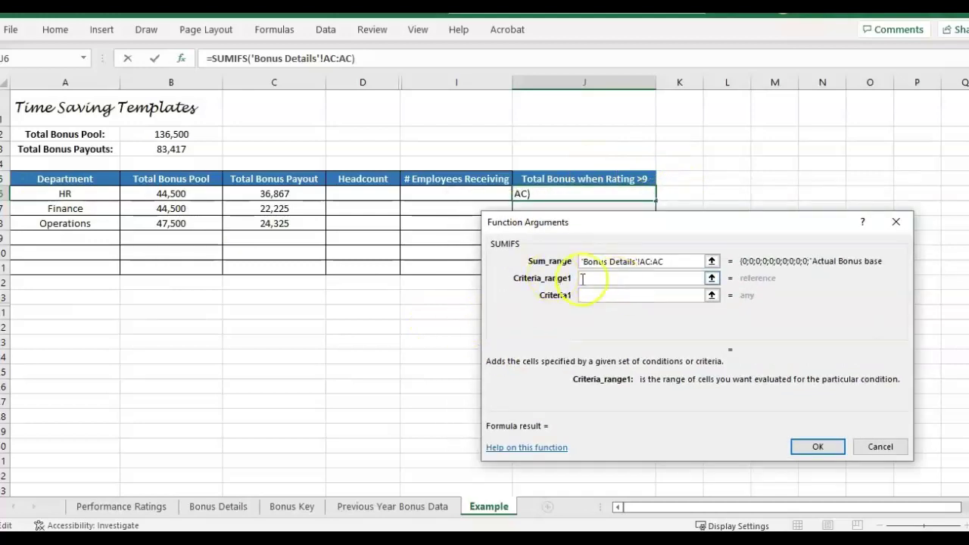
click(227, 513)
drag(800, 508, 683, 515)
click(319, 81)
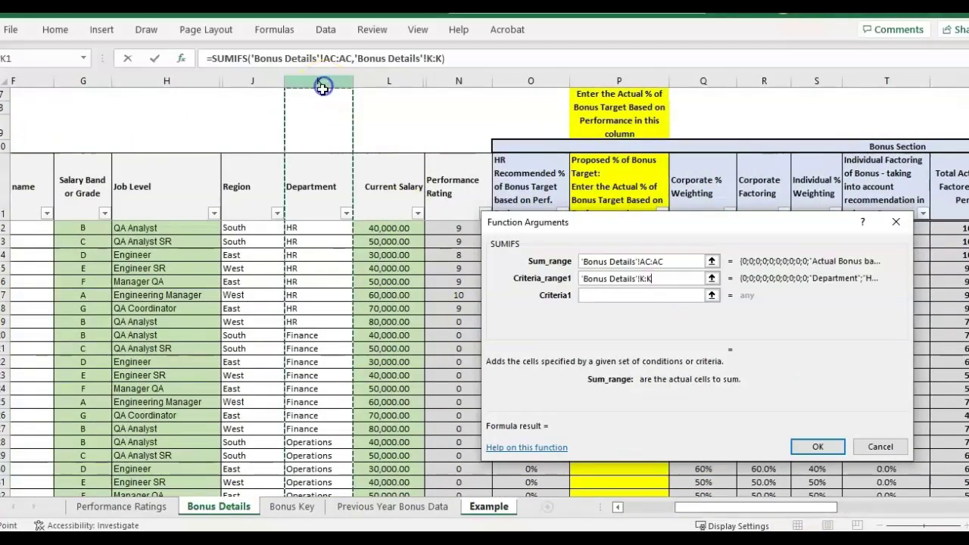
click(648, 295)
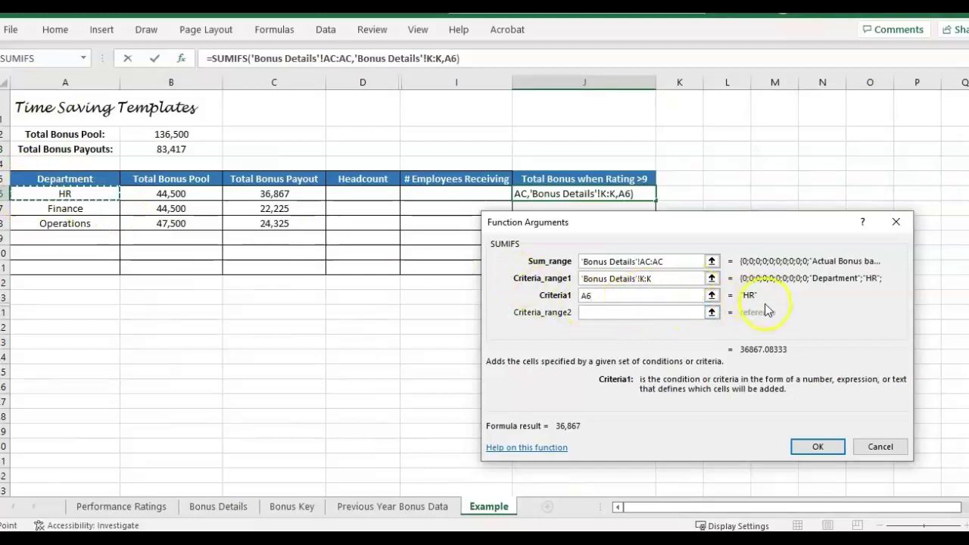
- Examine the additional criteria range and criteria fields available in the SUMIFS arguments
click(617, 314)
click(598, 332)
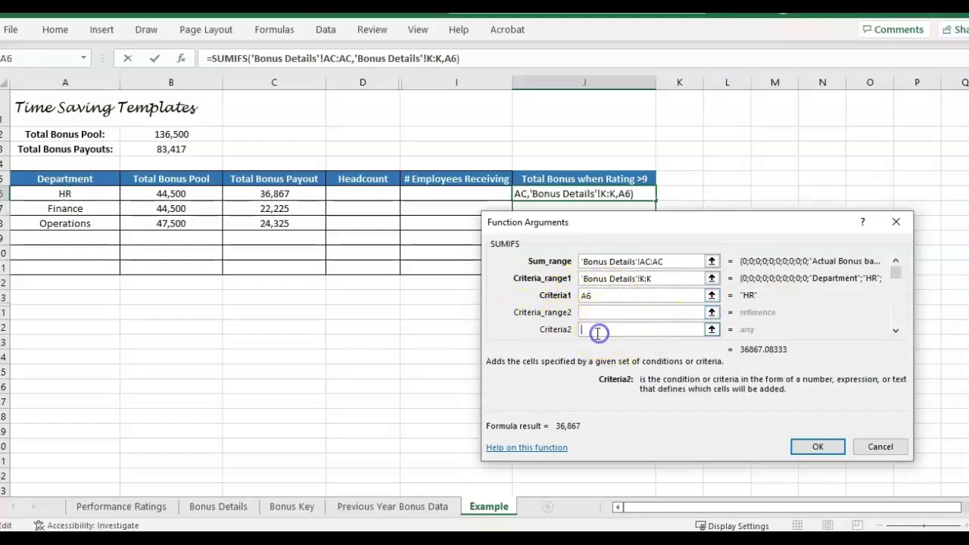
scroll(865, 354, down, 1)
click(895, 332)
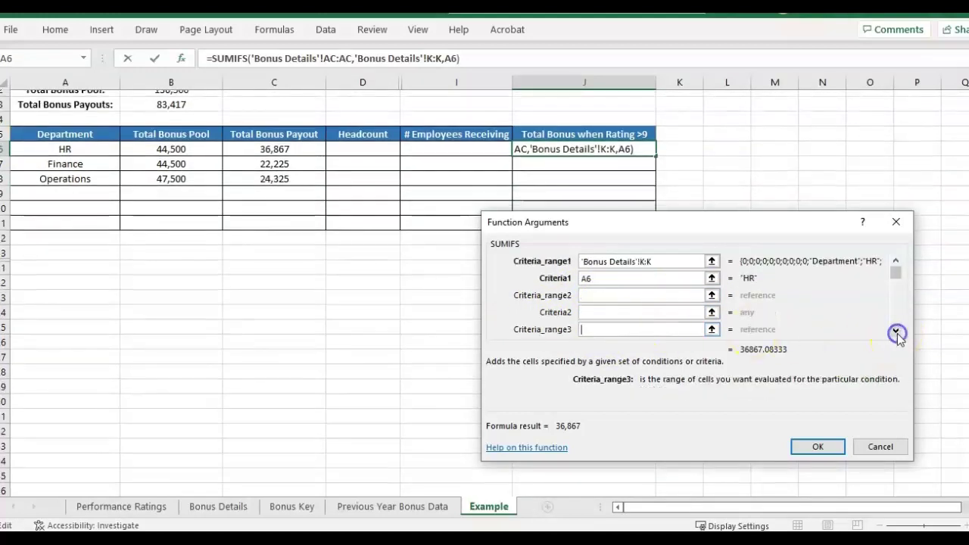
click(896, 331)
click(895, 331)
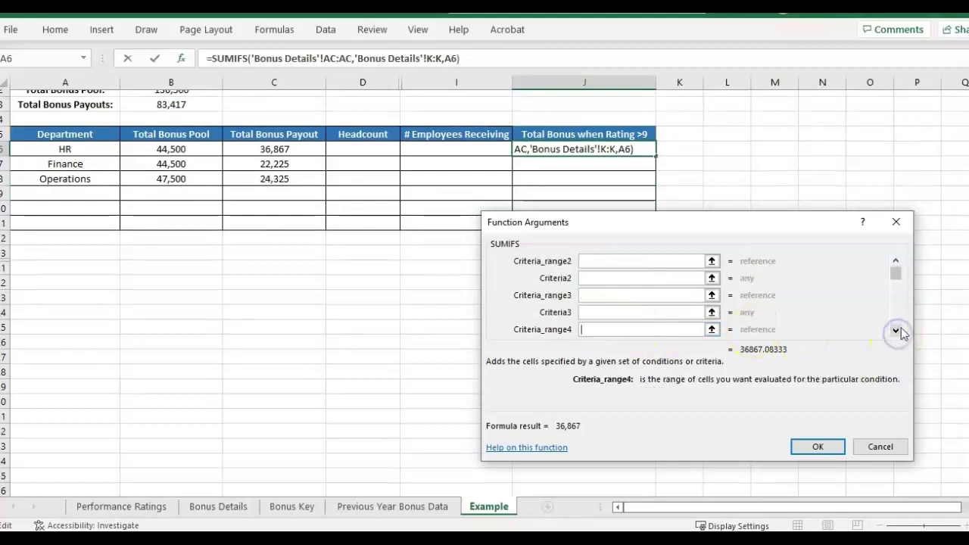
click(901, 261)
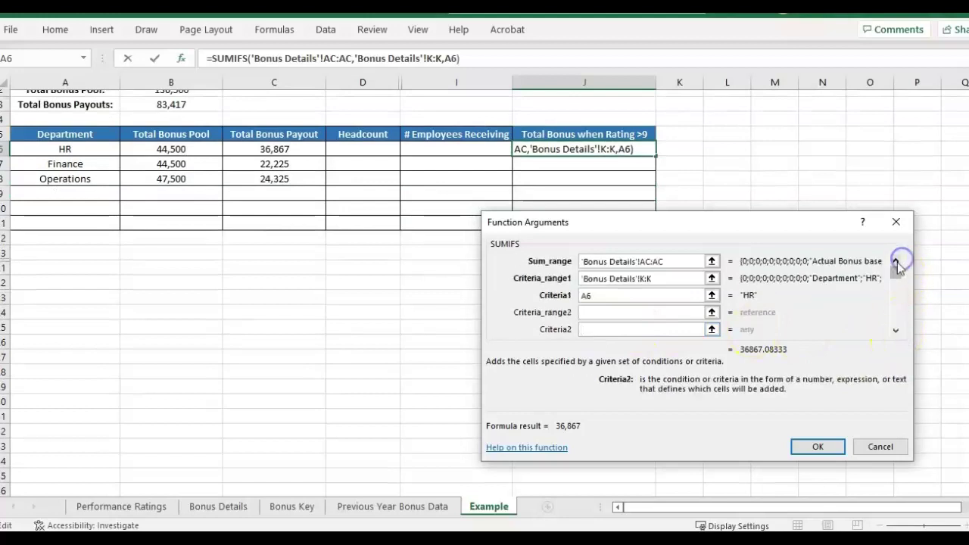
- Set the second criteria range of J6's SUMIFS to the 'Bonus Details' Performance Rating column, N:N
click(611, 312)
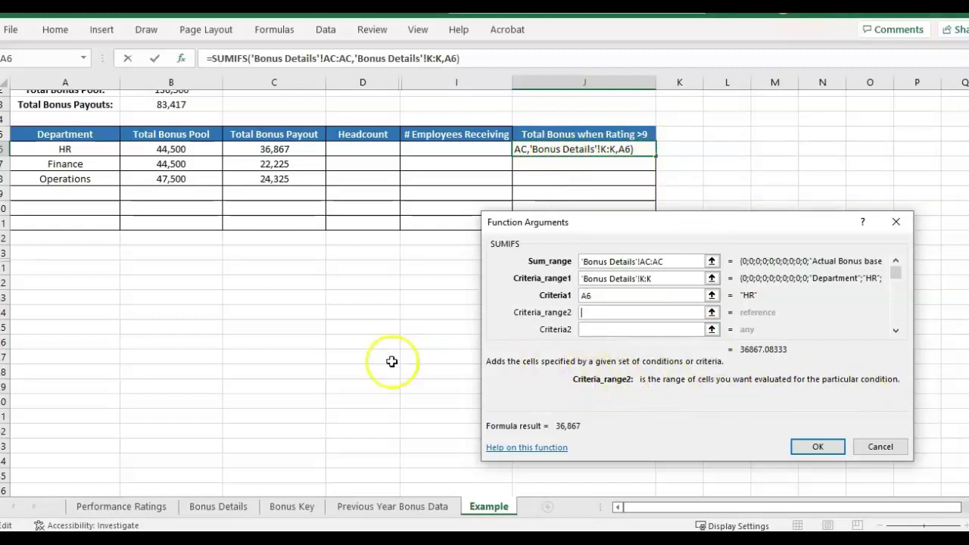
click(223, 505)
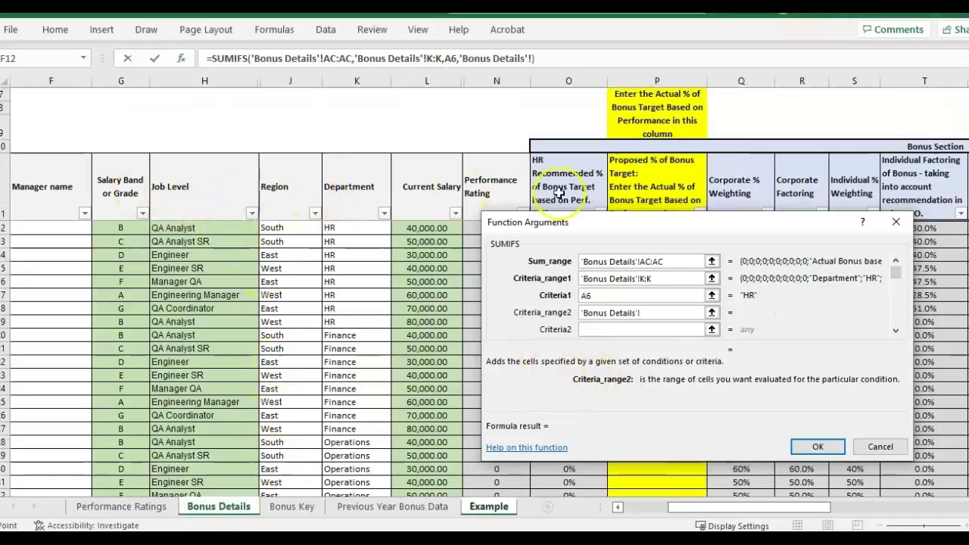
drag(598, 222, 129, 137)
click(506, 81)
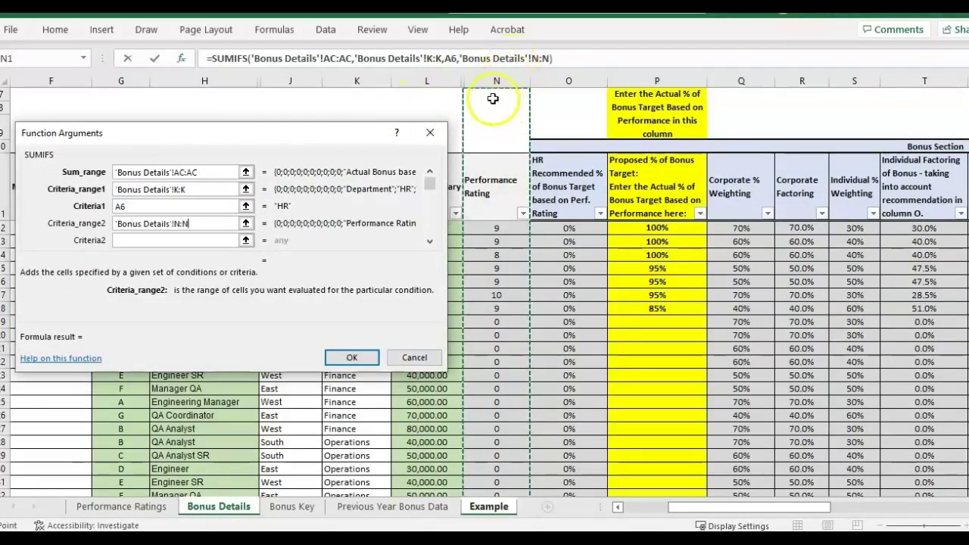
- Set the second criteria of J6's SUMIFS to >9 and accept the formula
click(164, 240)
drag(195, 135, 607, 220)
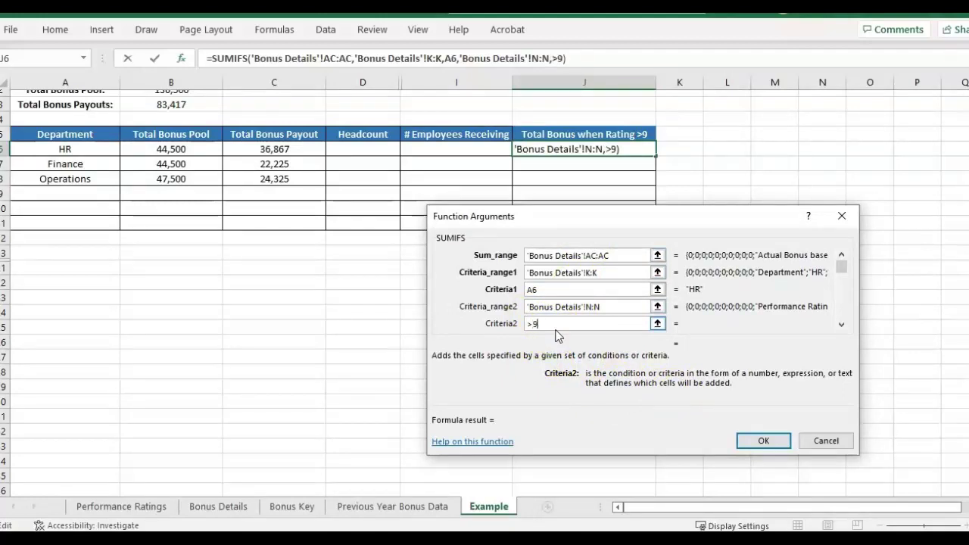
key(Tab)
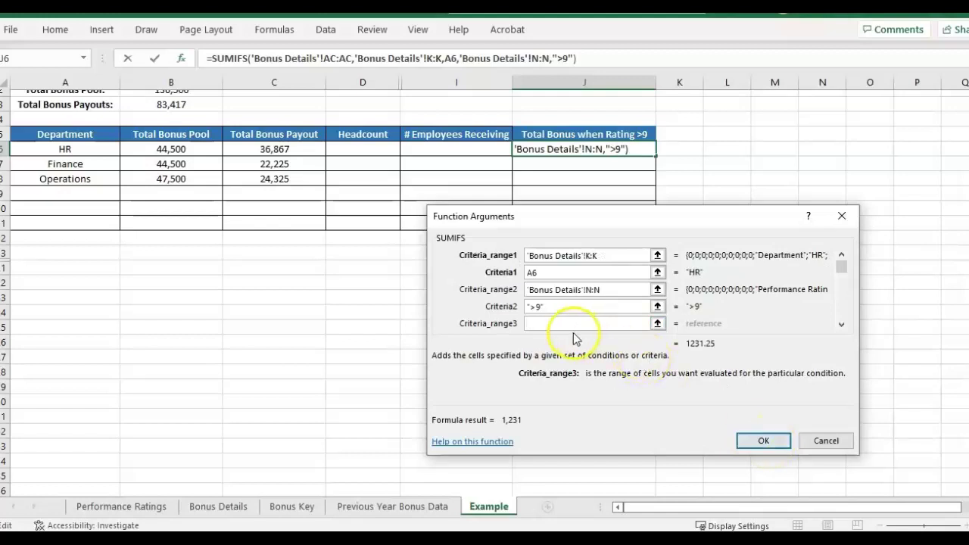
click(534, 306)
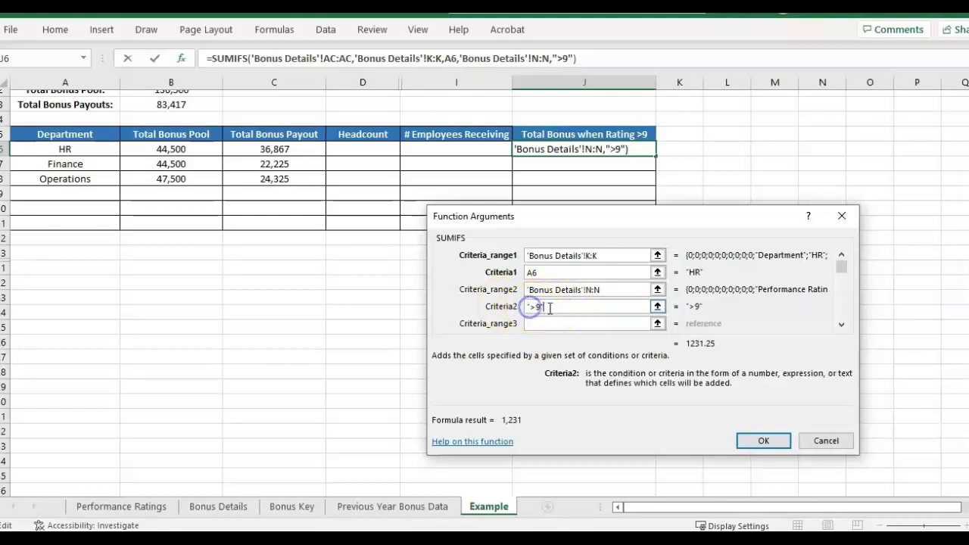
click(567, 331)
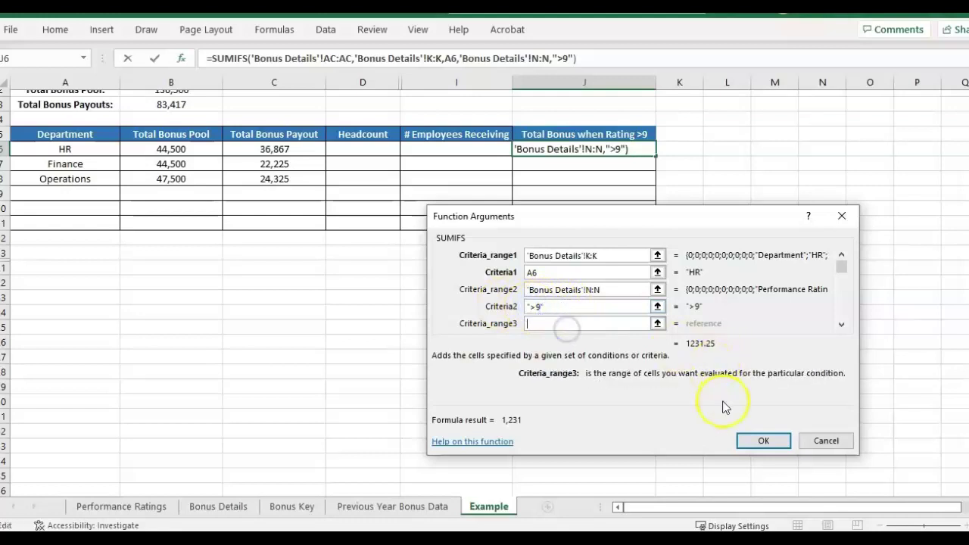
click(763, 441)
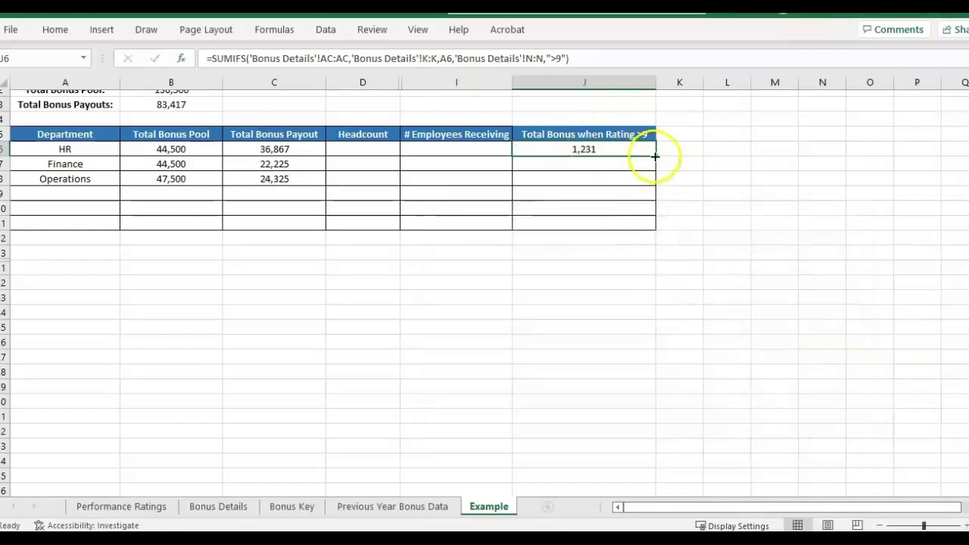
- Fill J6's SUMIFS formula down through J8 and check it for the Finance and Operations departments
drag(651, 155, 655, 185)
click(80, 182)
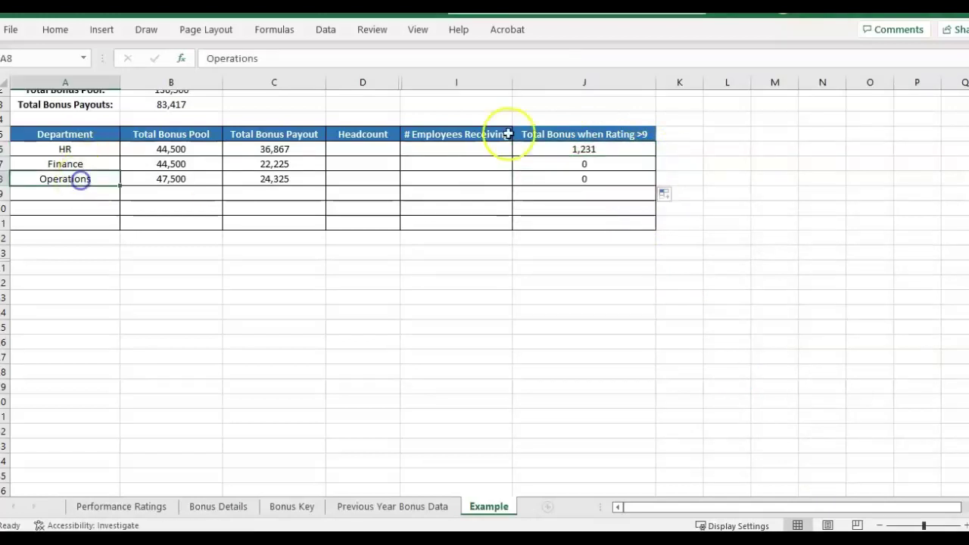
click(602, 163)
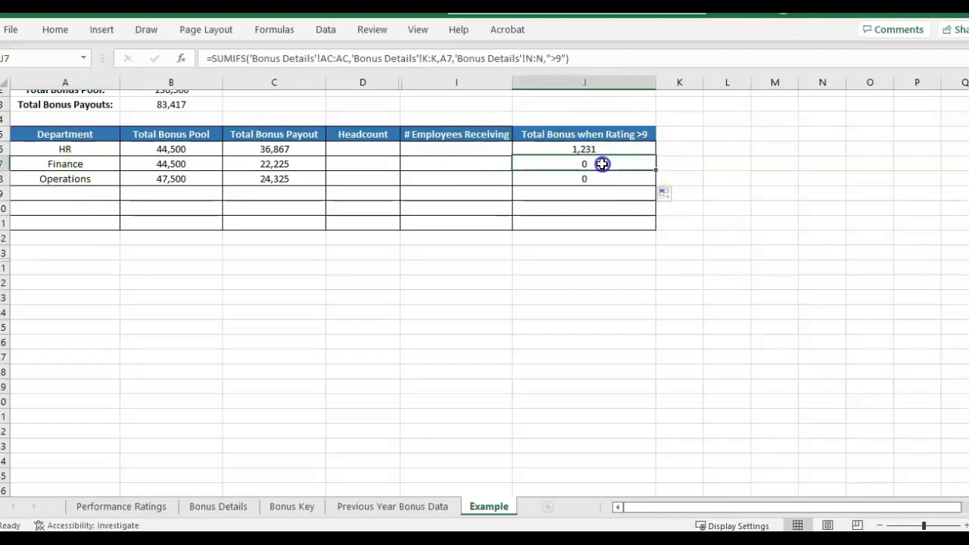
click(631, 136)
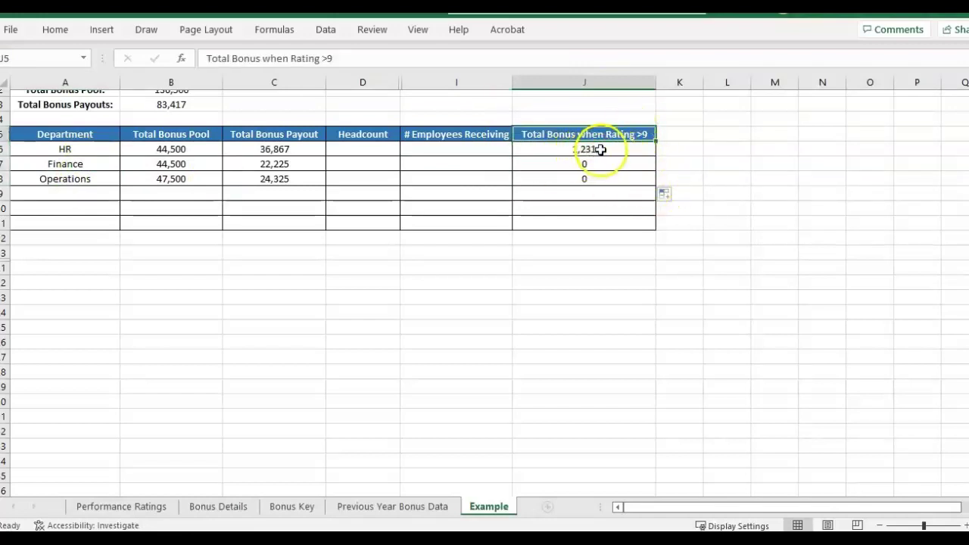
click(598, 149)
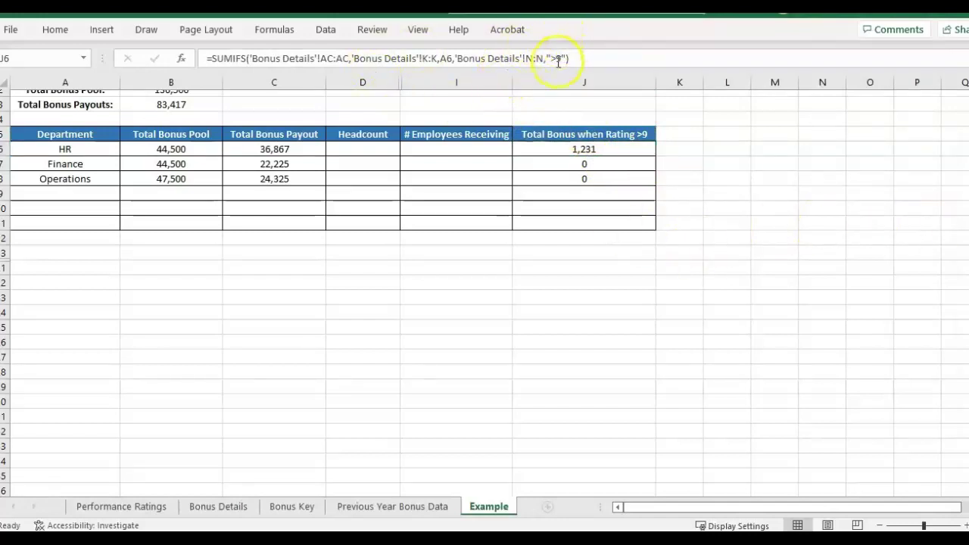
click(616, 152)
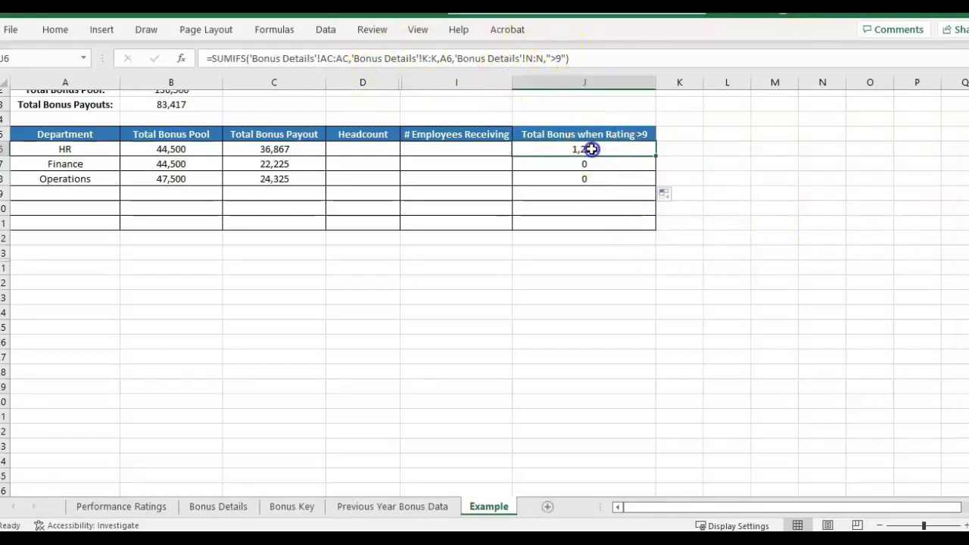
- Change the rating criteria in J6's SUMIFS formula to >=9
click(556, 59)
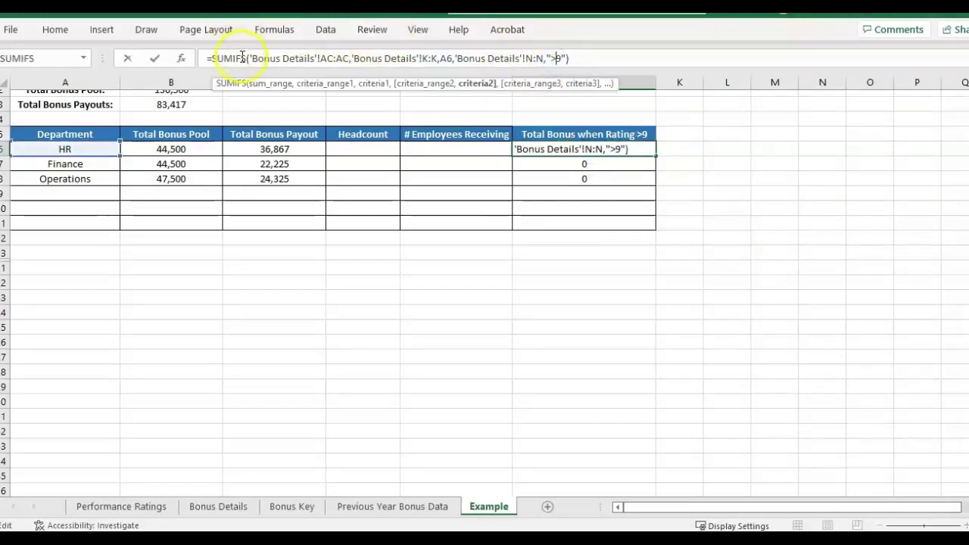
click(575, 59)
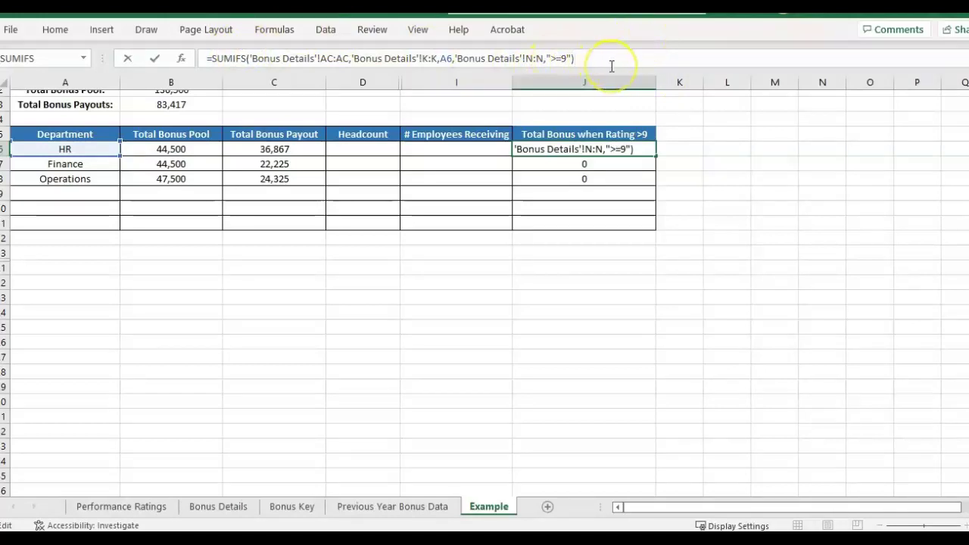
key(ctrl+Return)
drag(656, 155, 640, 162)
click(536, 312)
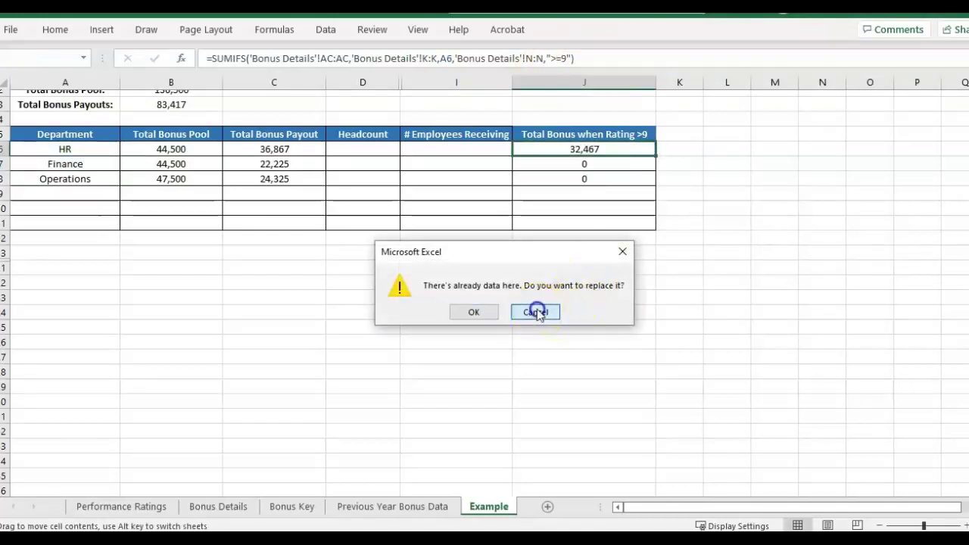
- Copy J6's revised SUMIFS down through J8 and check the Finance and Operations rows
drag(657, 158, 663, 185)
click(591, 165)
click(307, 199)
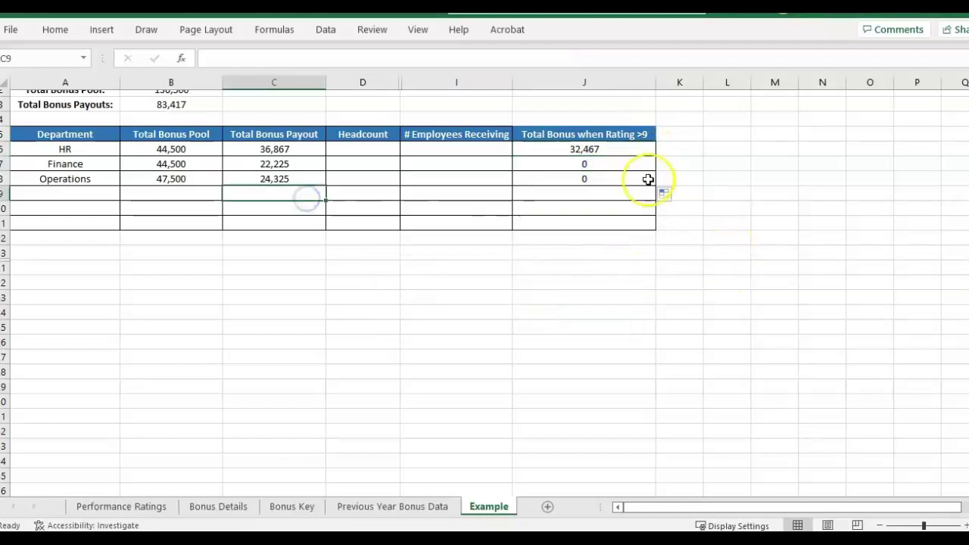
click(201, 177)
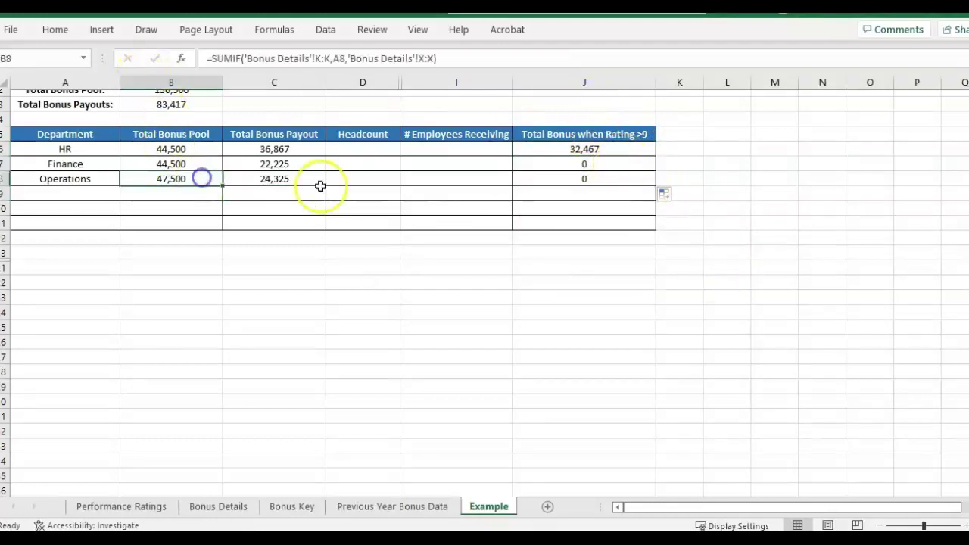
click(371, 189)
click(590, 177)
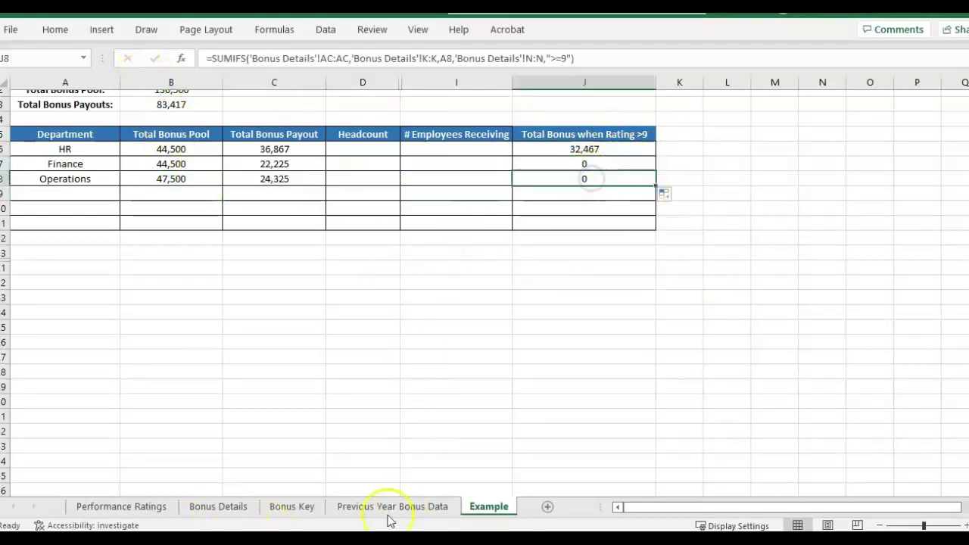
- Compare the Finance employees' departments with their performance ratings on the Bonus Details sheet
click(218, 507)
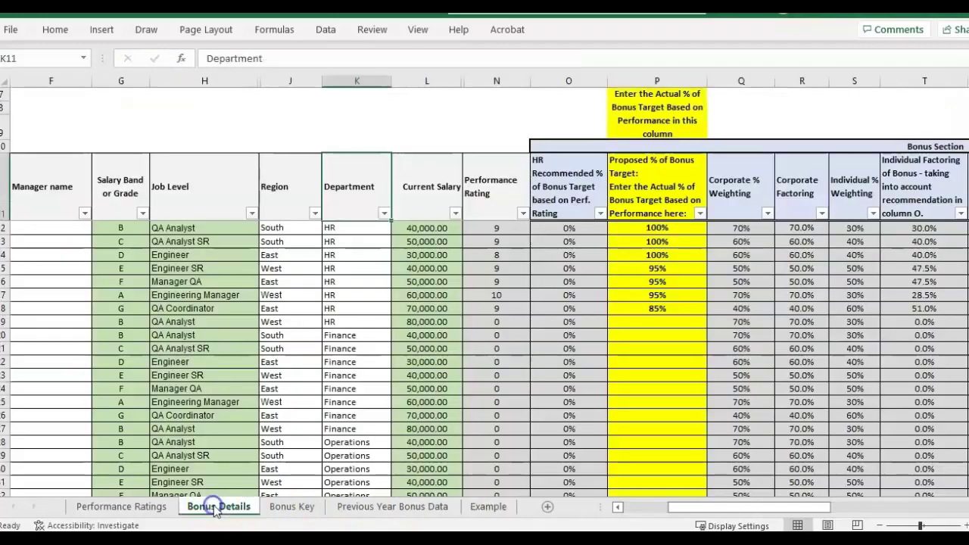
click(381, 335)
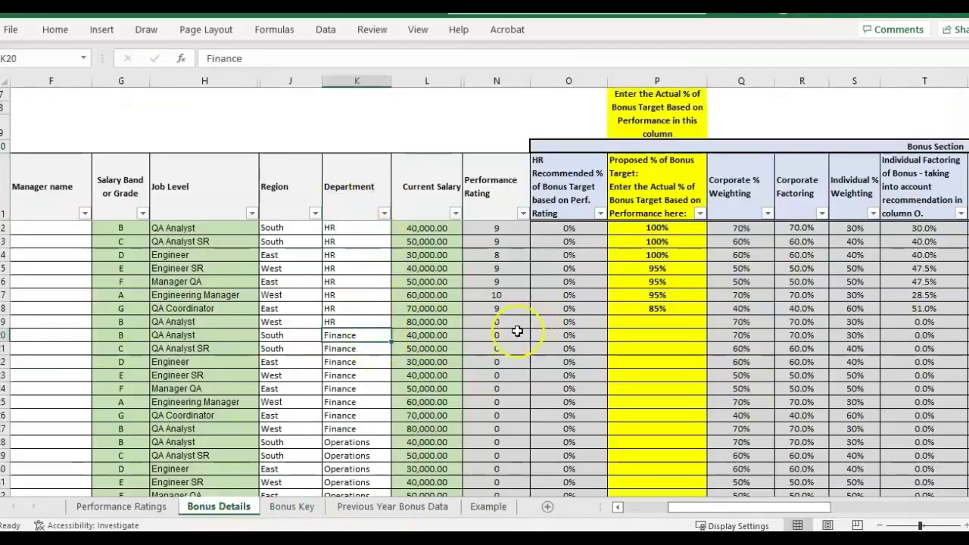
click(517, 331)
scroll(498, 326, down, 3)
scroll(497, 336, up, 3)
click(346, 347)
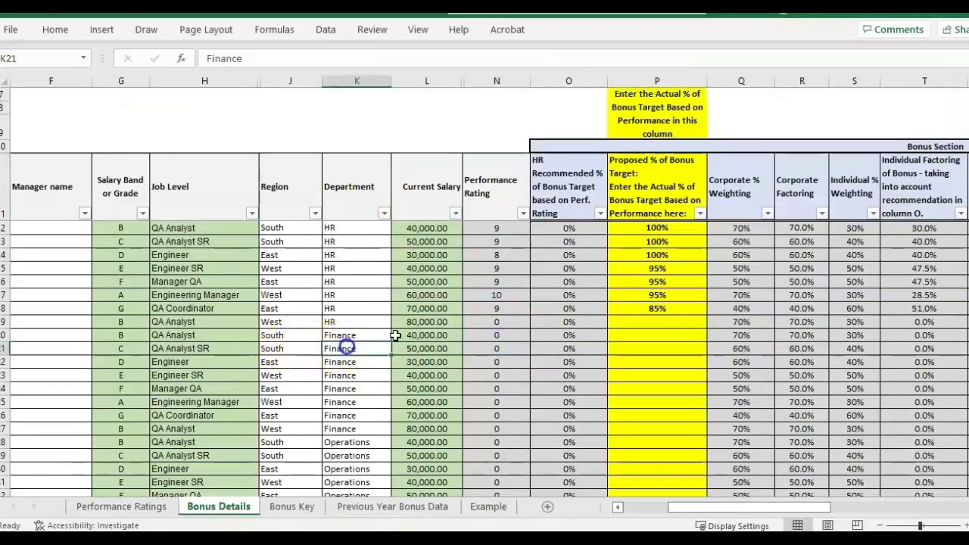
click(507, 331)
click(353, 335)
- Enter performance ratings on Bonus Details: 8 in N20:N21, 10 in N22:N23, 5 in N24:N25, 9 in N26:N33 and 5 in N34:N36
click(493, 335)
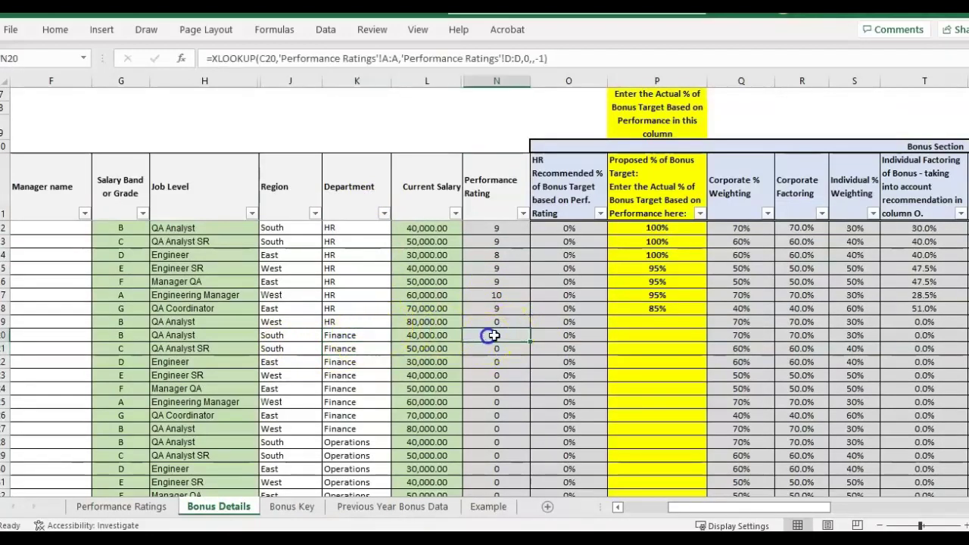
text(8)
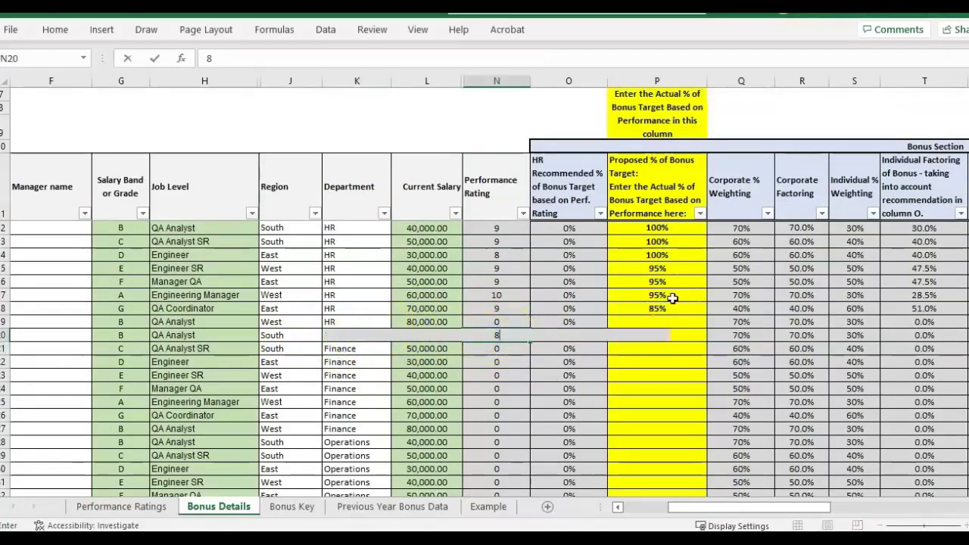
key(Return)
text(8)
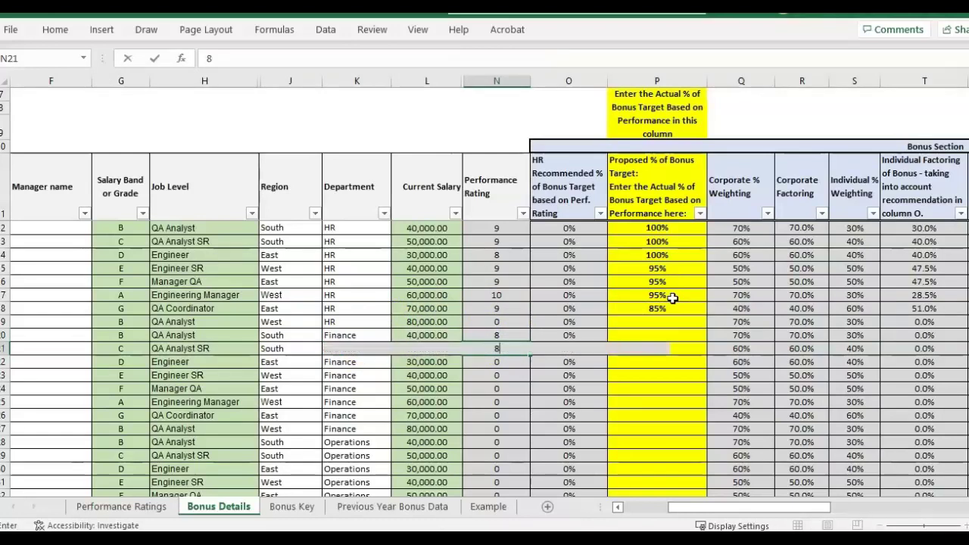
key(Return)
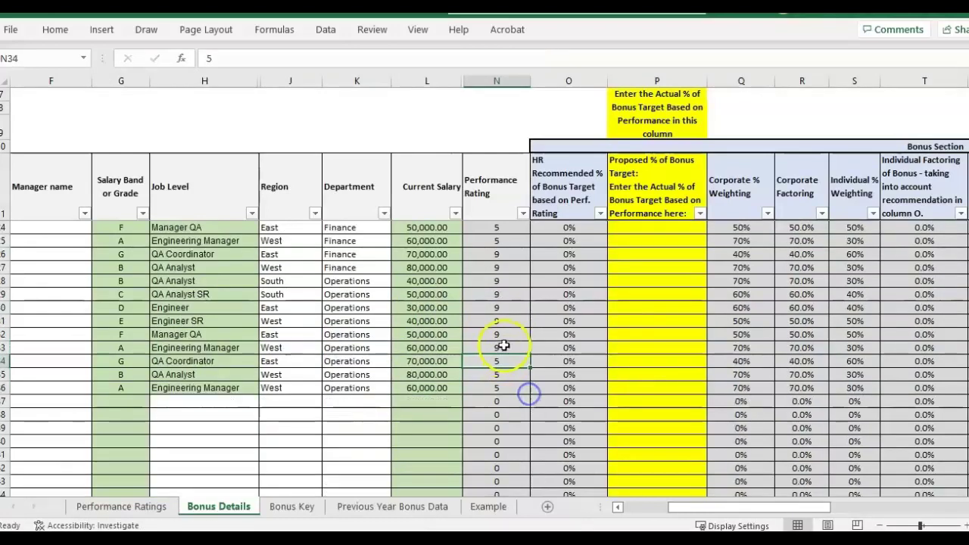
scroll(502, 347, up, 3)
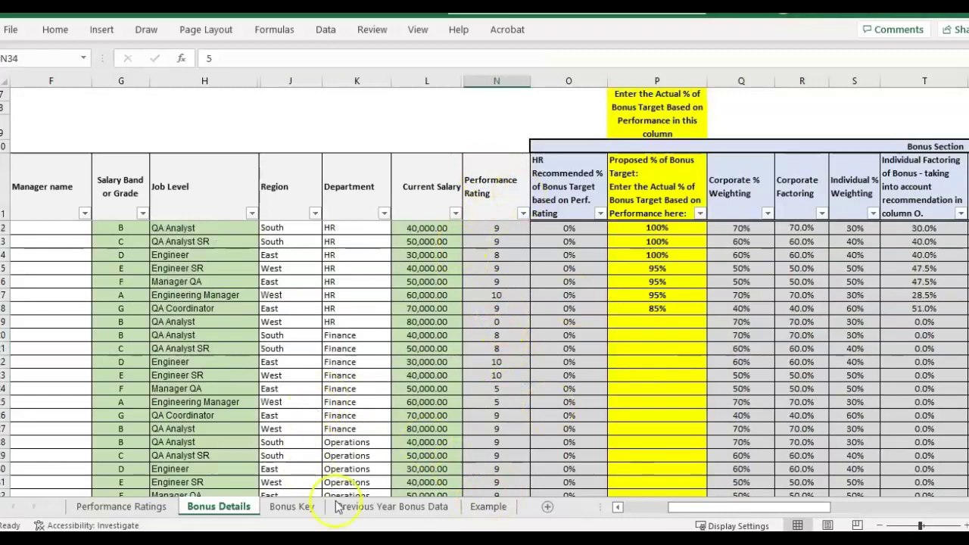
- Review each department's total bonus for high ratings and its SUMIFS formula in column J of the Example sheet
click(488, 507)
click(458, 162)
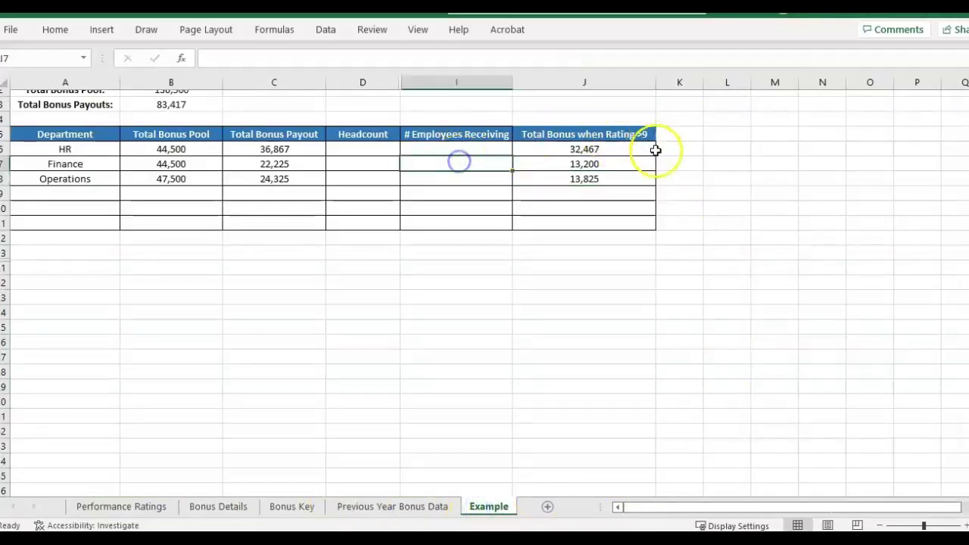
click(676, 163)
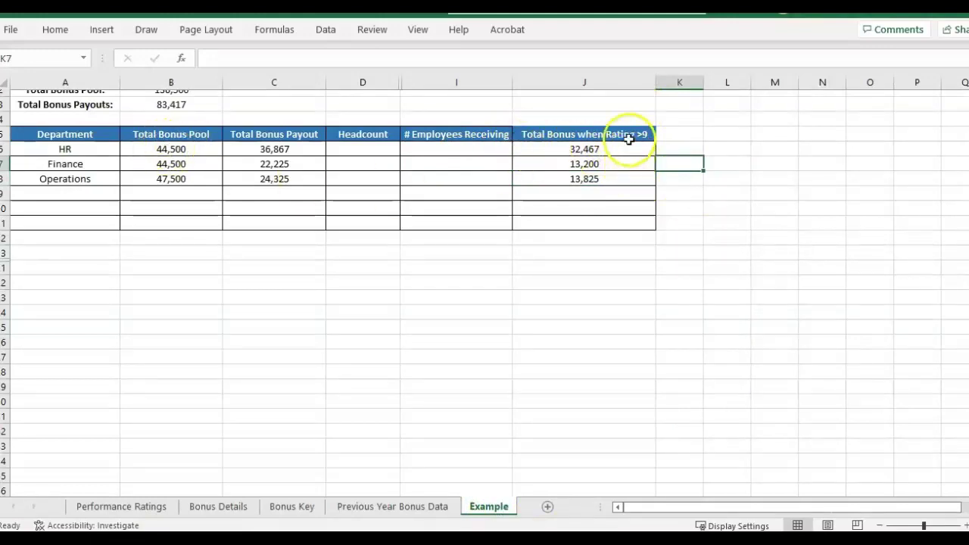
click(47, 144)
click(62, 163)
click(75, 184)
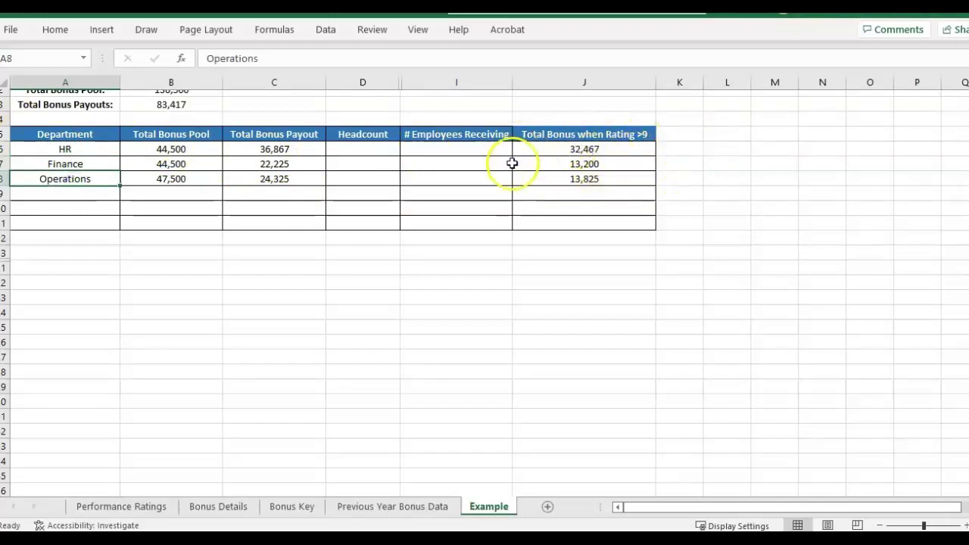
click(589, 181)
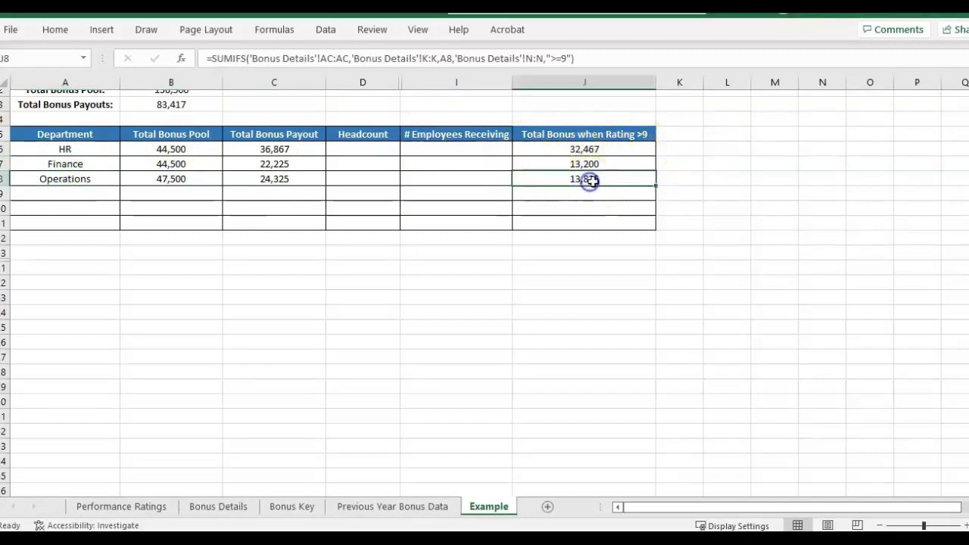
key(Up)
key(Up)
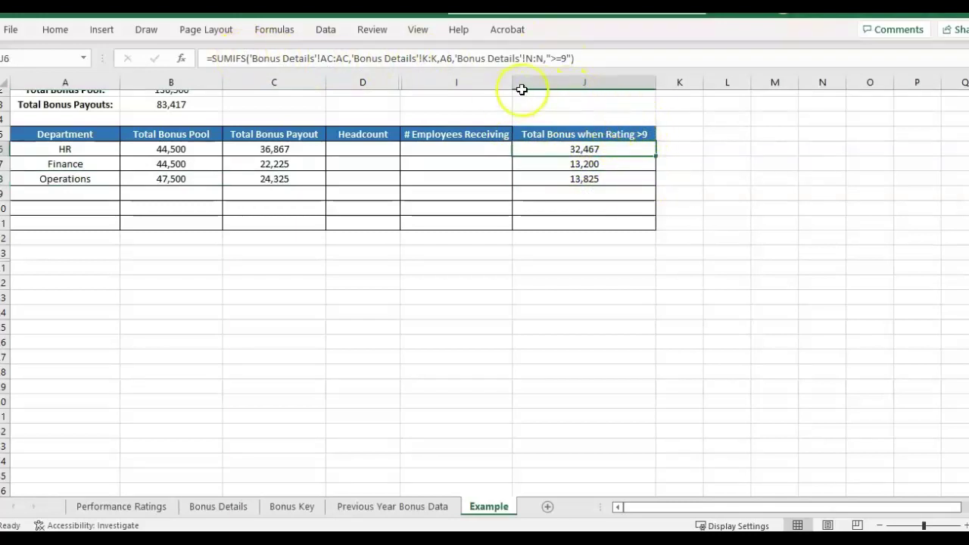
click(632, 145)
- Widen the Headcount column, D, slightly on the Example sheet
scroll(645, 137, up, 1)
click(363, 192)
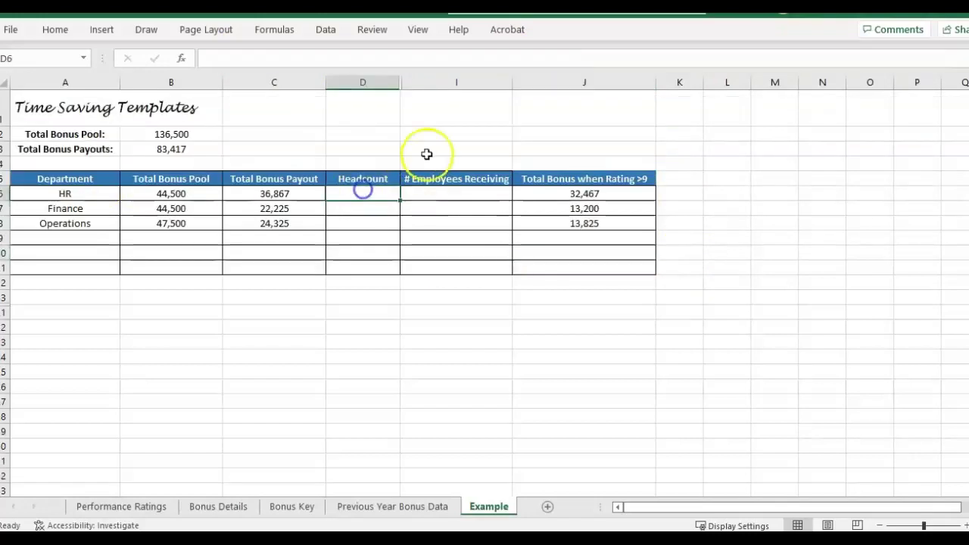
drag(401, 82, 405, 78)
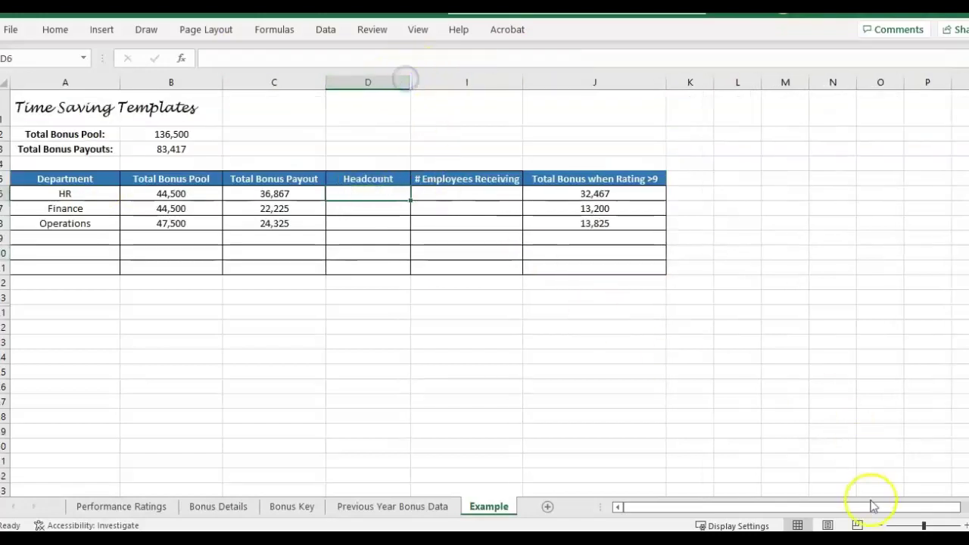
click(961, 525)
- Insert a COUNTIF function in D6, the HR Headcount cell, and move its arguments dialog clear of the column
click(406, 206)
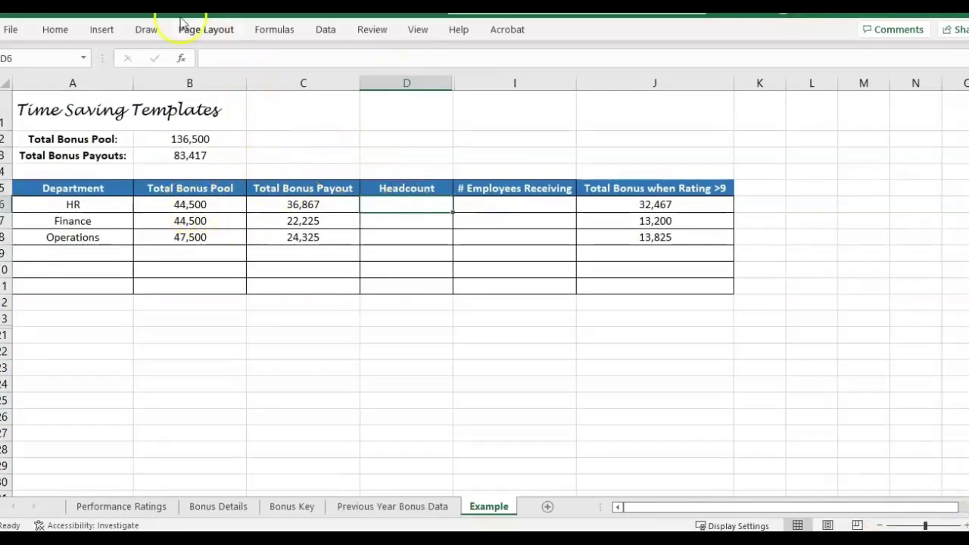
click(182, 57)
click(530, 315)
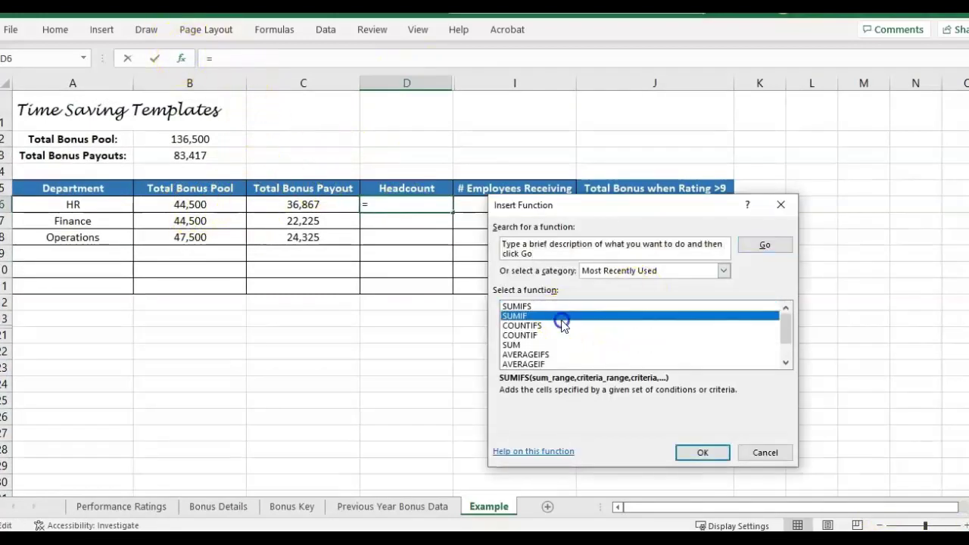
click(521, 336)
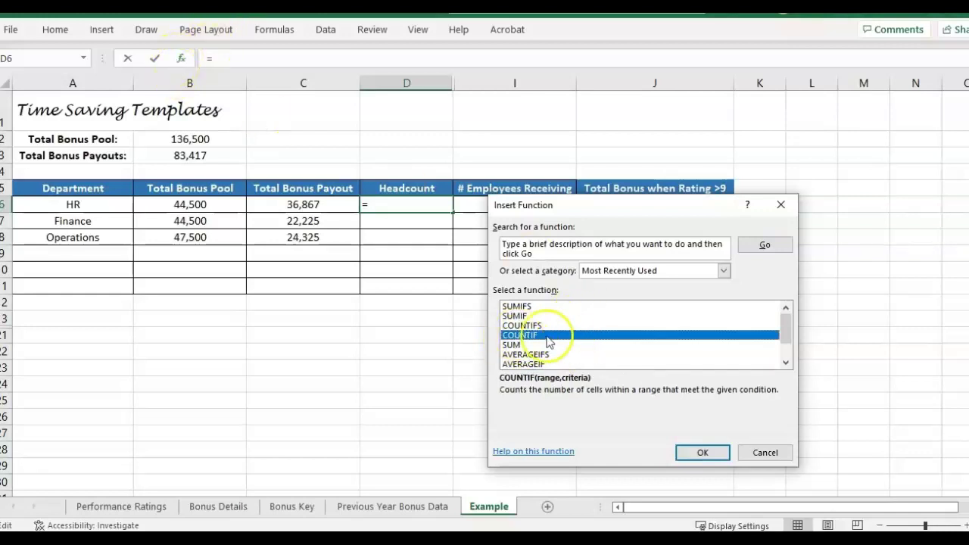
click(702, 454)
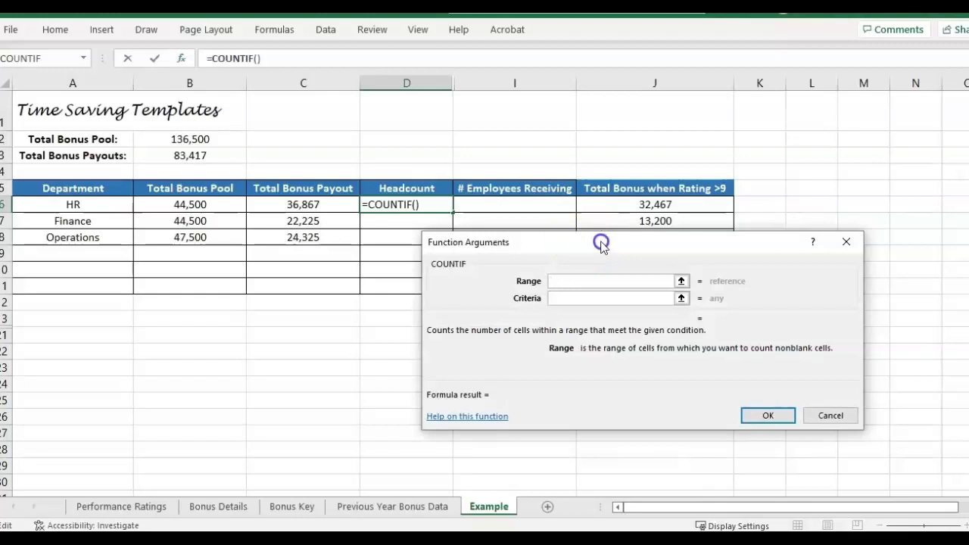
drag(602, 244, 697, 181)
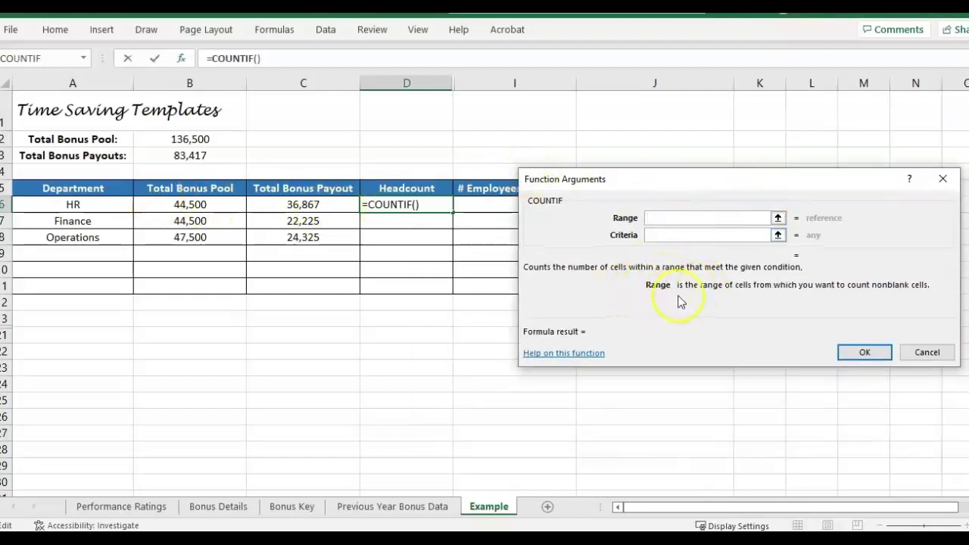
- Set D6's COUNTIF range to the 'Bonus Details' Department column, K:K, and its criteria to A6
click(220, 507)
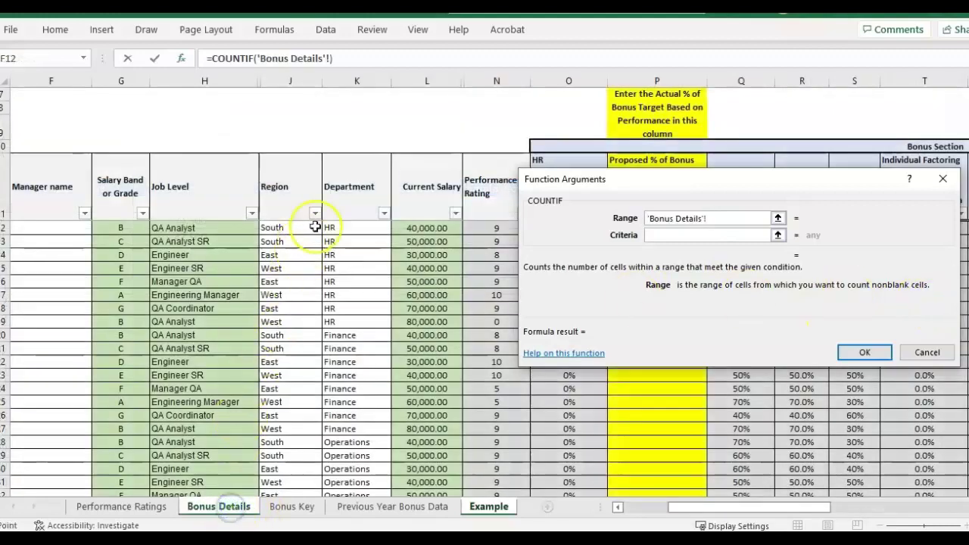
click(368, 79)
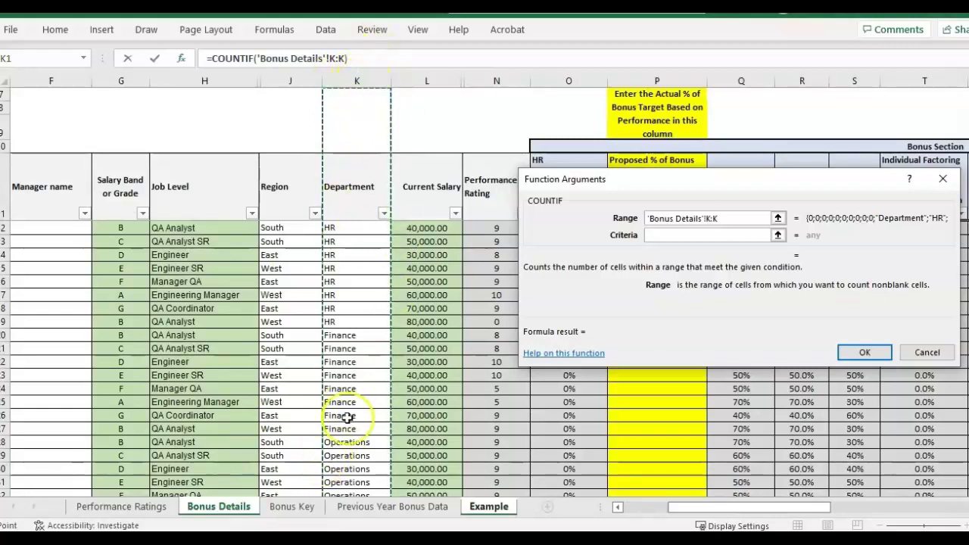
click(669, 237)
click(104, 203)
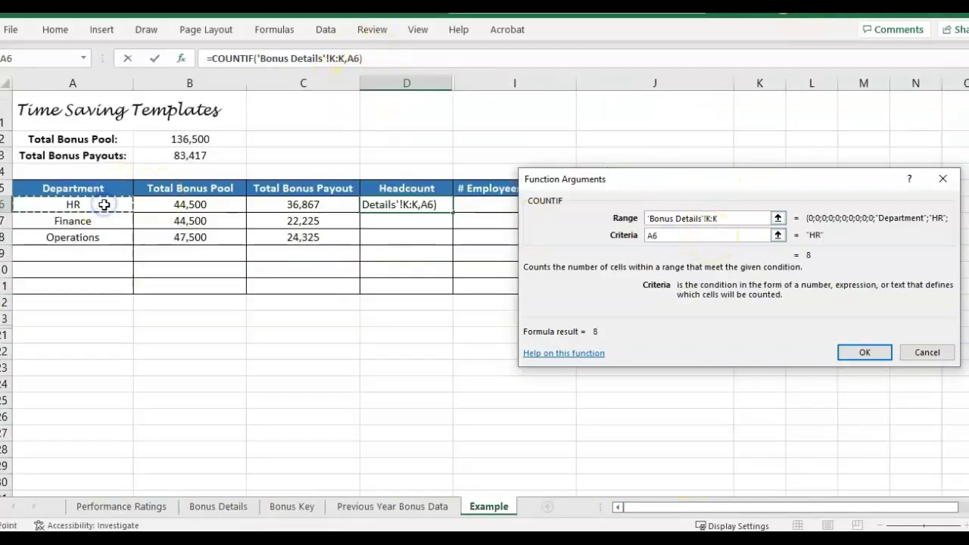
- Accept D6's COUNTIF formula and fill it down through D8 for Finance and Operations
click(851, 352)
drag(455, 212, 456, 251)
click(420, 237)
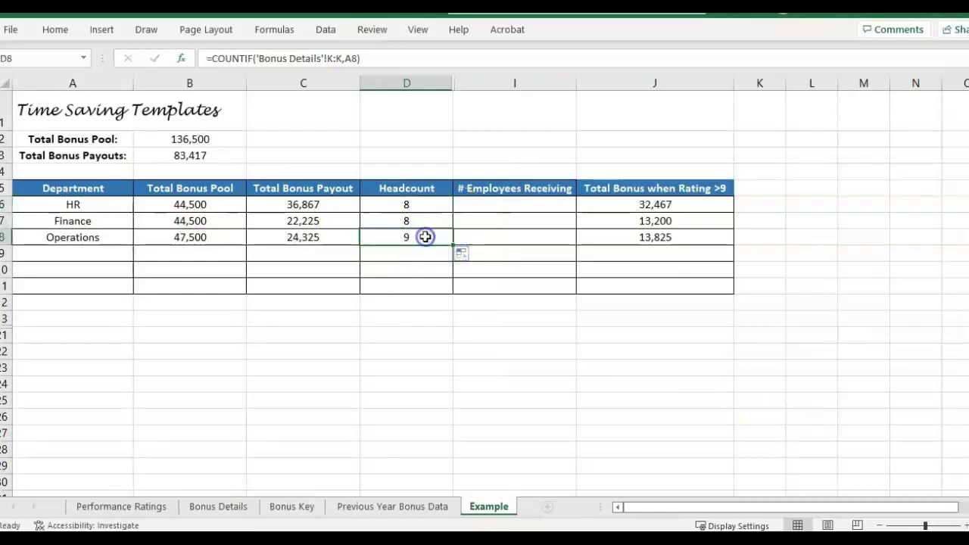
- Inspect the COUNTIF formula in D8, the Operations Headcount cell, and the Department cell it uses as criteria
double_click(425, 237)
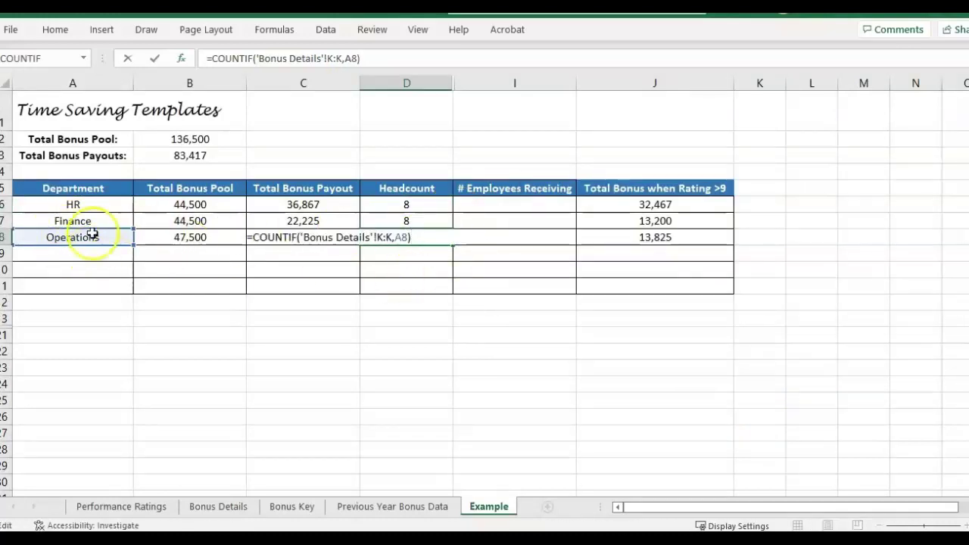
key(Return)
click(72, 220)
click(76, 252)
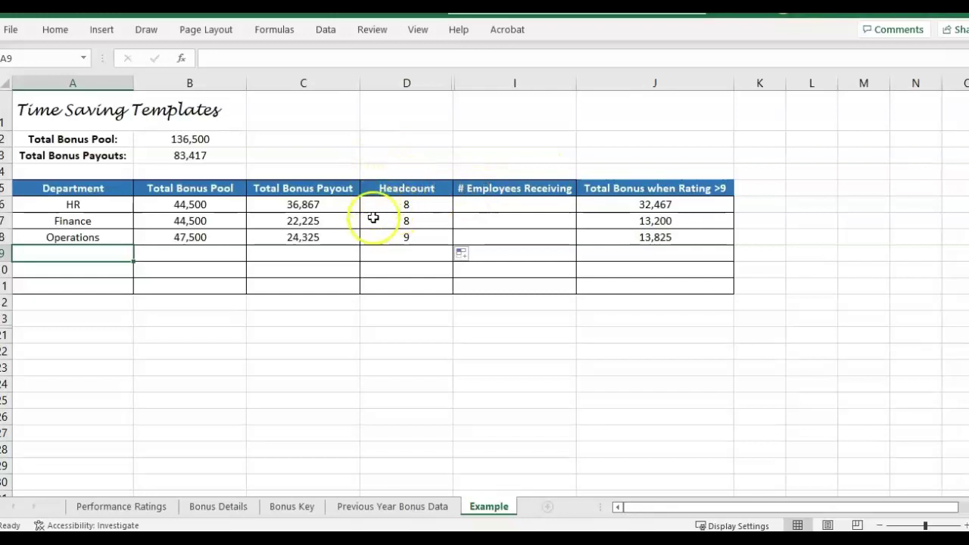
click(458, 190)
click(424, 189)
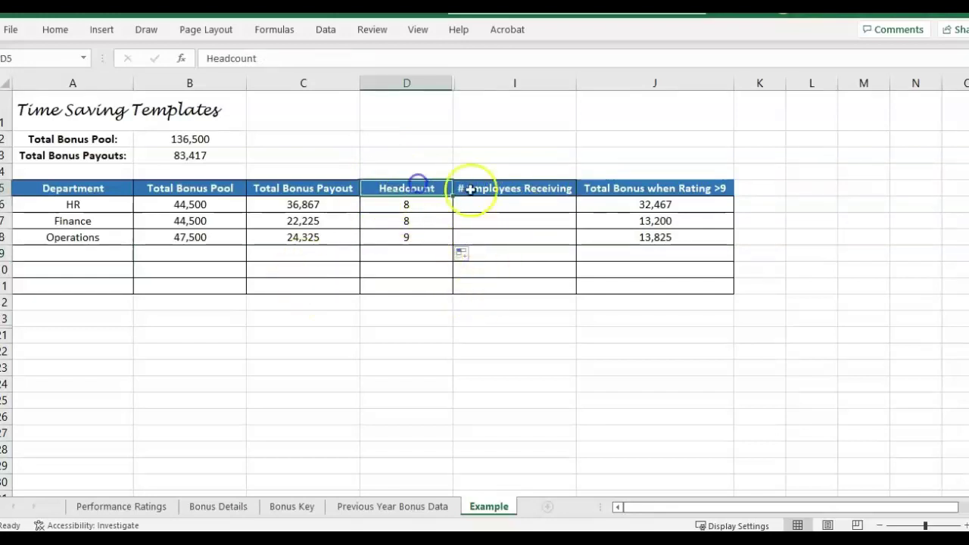
- Insert a COUNTIFS function in I6, the HR # Employees Receiving cell, and keep its arguments dialog clear of the Headcount column
click(470, 190)
click(494, 202)
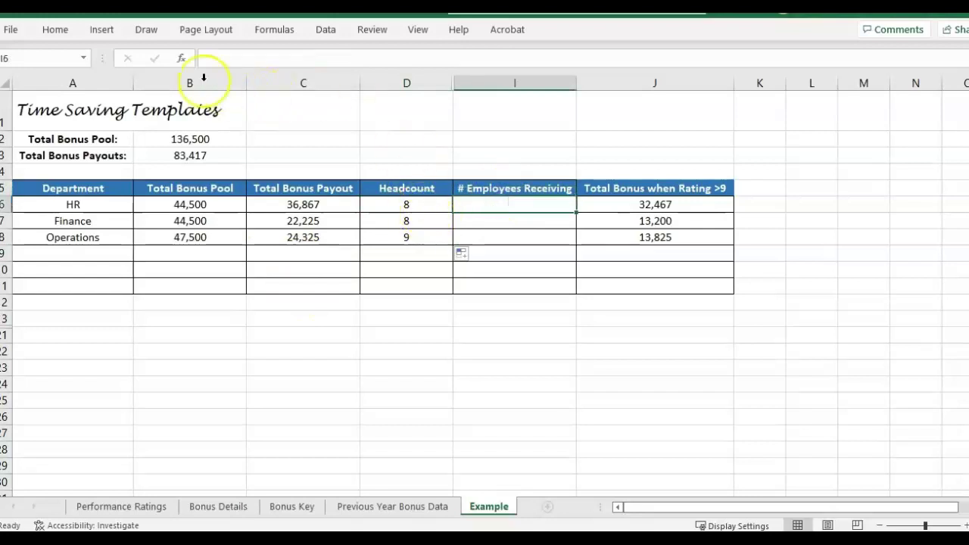
click(181, 60)
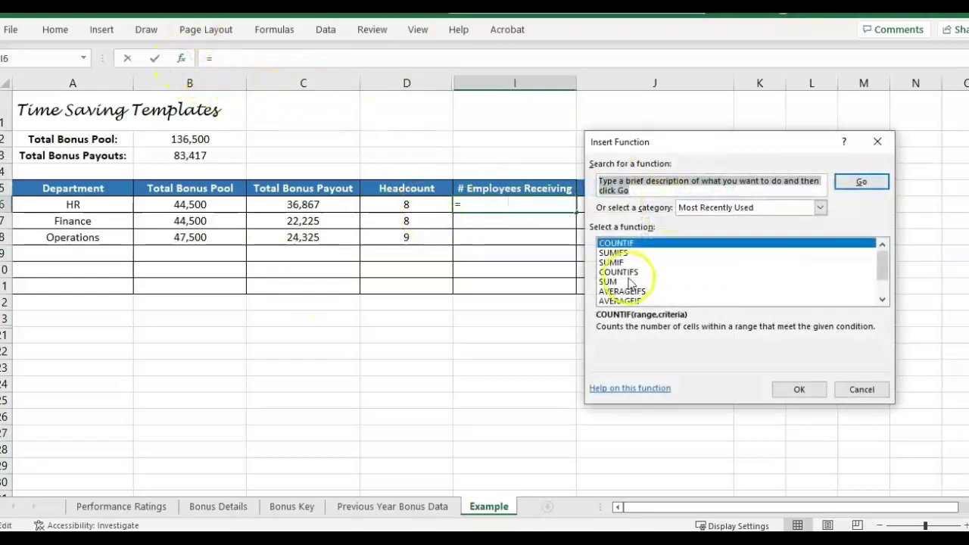
drag(664, 148, 780, 104)
click(691, 229)
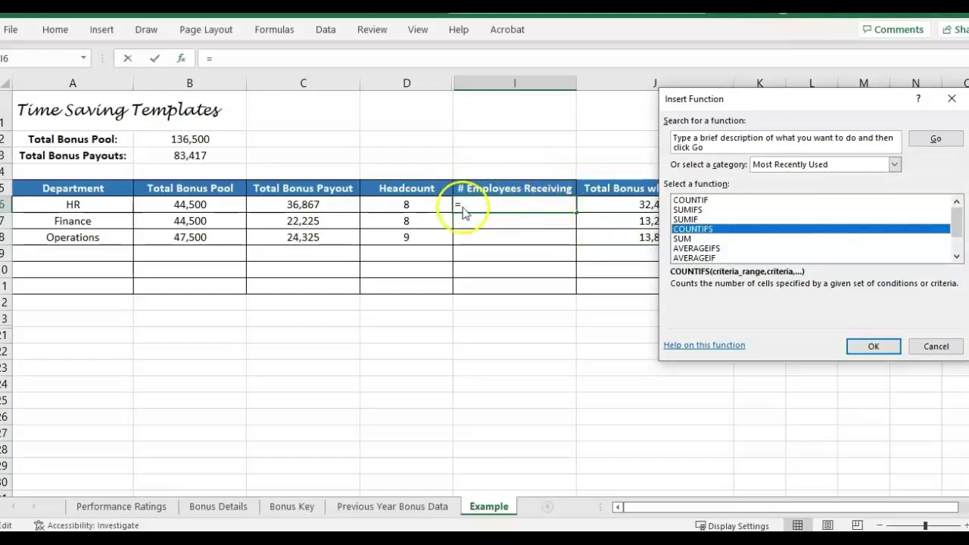
click(873, 346)
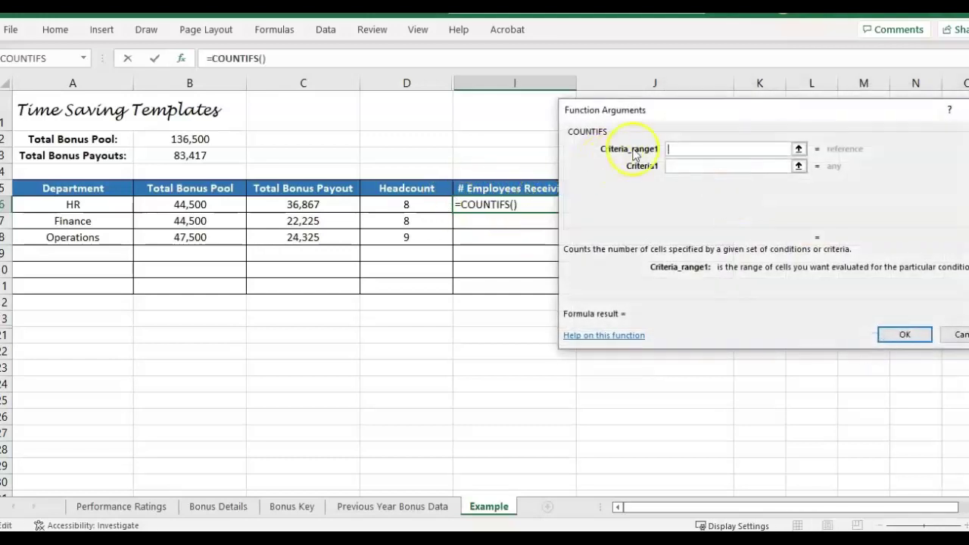
drag(696, 114, 702, 135)
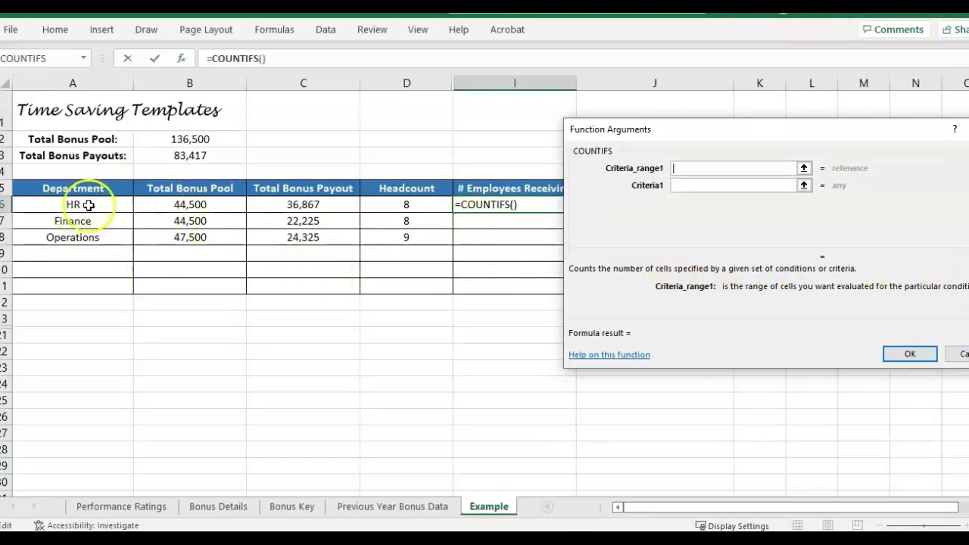
- Set the first COUNTIFS criteria range to the 'Bonus Details' Department column, K:K, and its criteria to A6
click(692, 185)
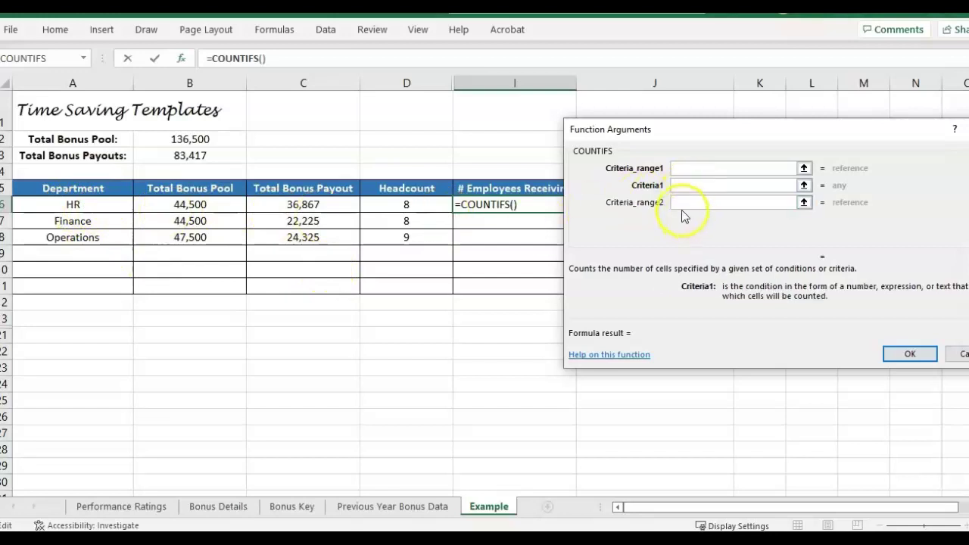
click(688, 169)
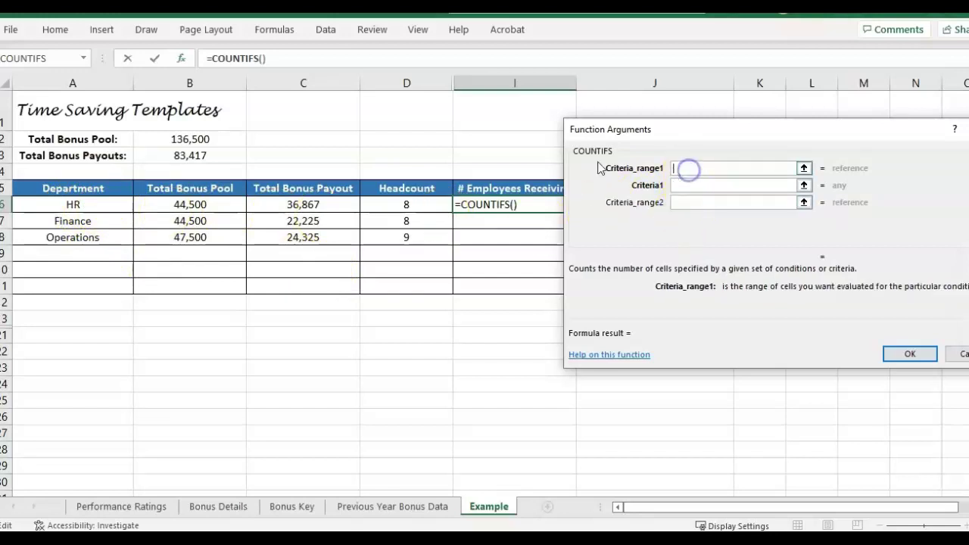
click(210, 507)
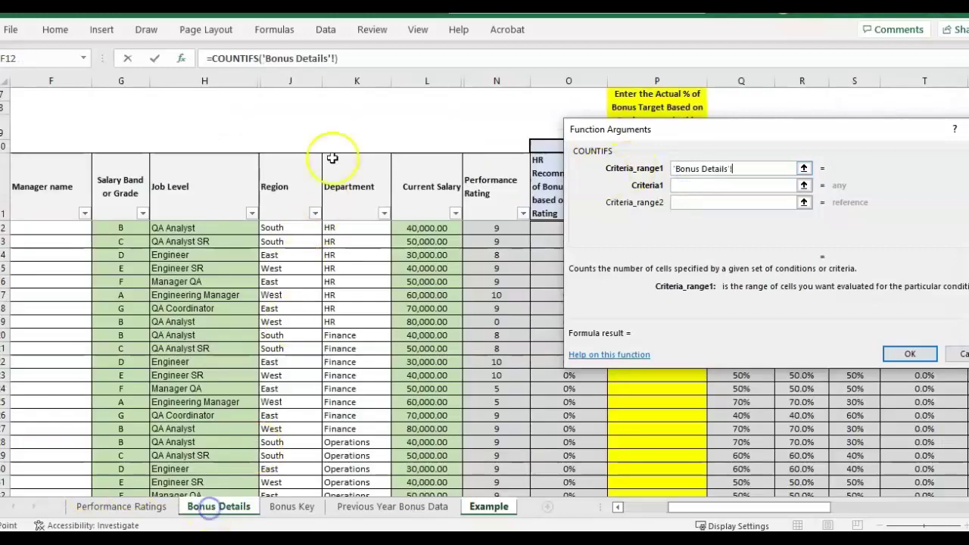
click(357, 80)
click(698, 186)
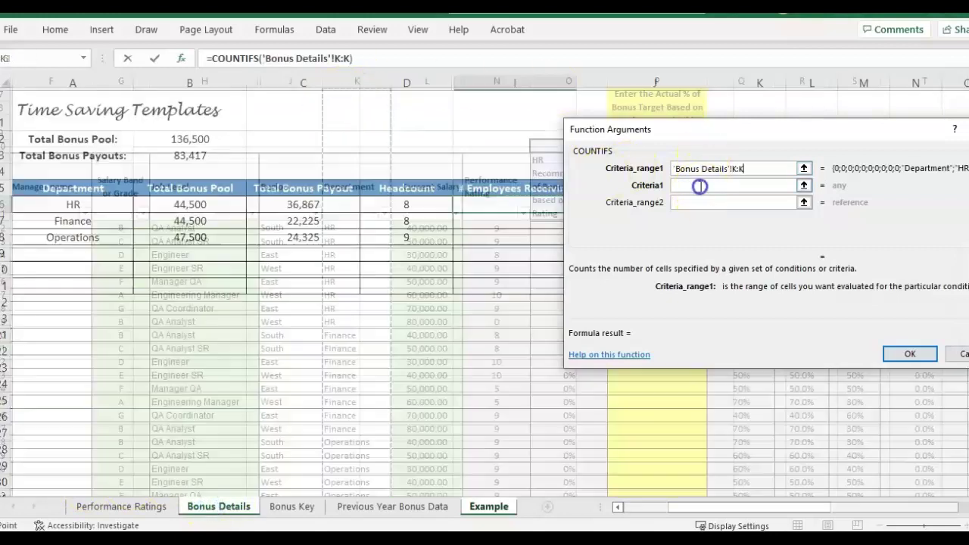
click(106, 208)
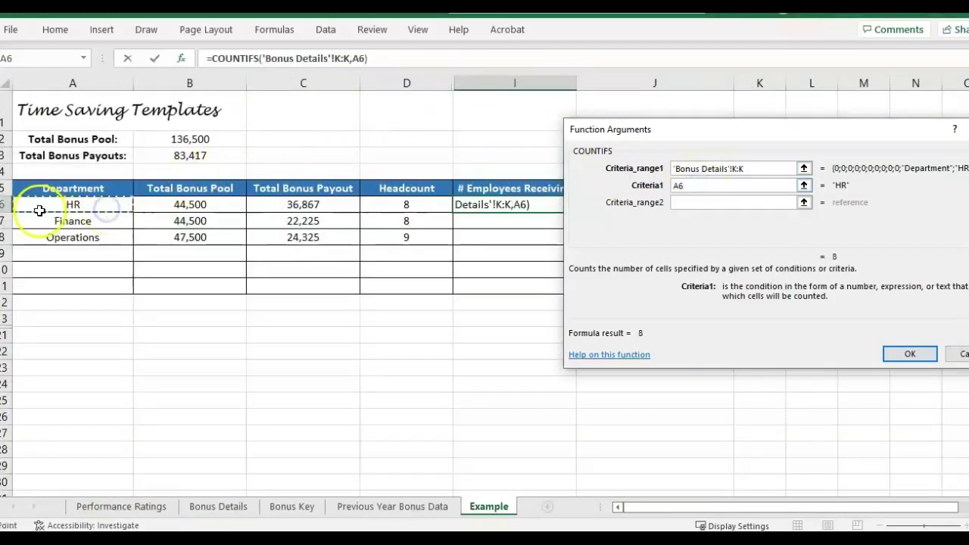
- Set the second COUNTIFS criteria range to the 'Bonus Details' Actual Bonus based on length of service column, AC:AC
click(698, 203)
drag(710, 129, 733, 152)
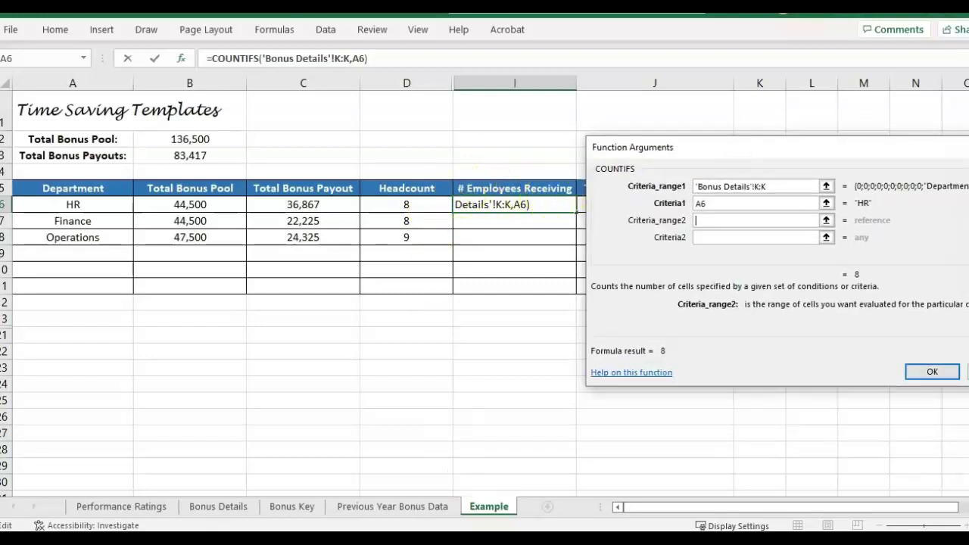
click(218, 507)
drag(700, 168, 189, 113)
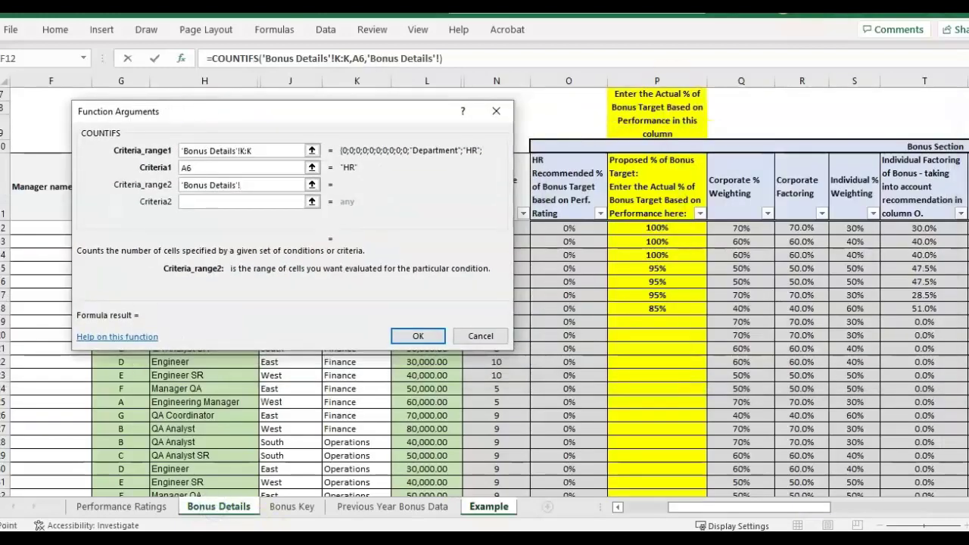
drag(807, 507, 919, 508)
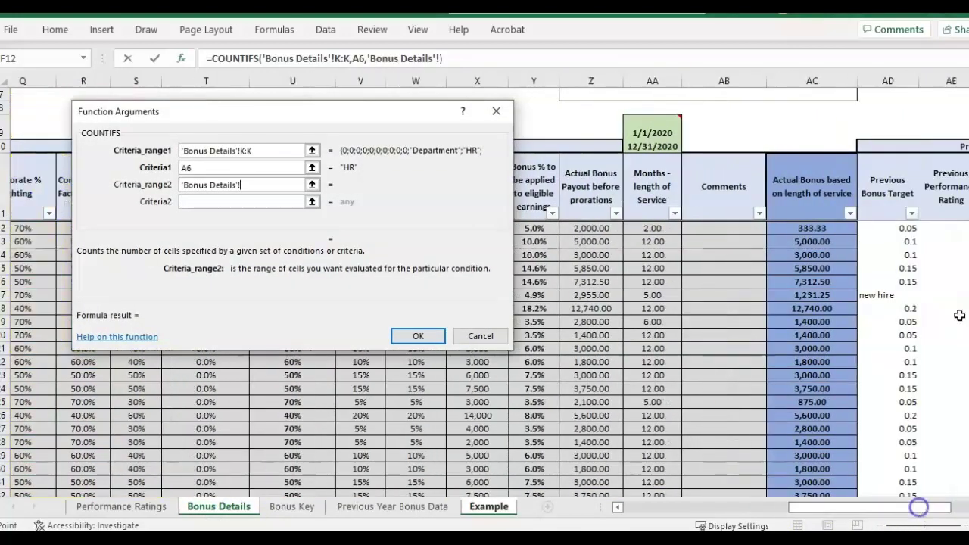
click(822, 70)
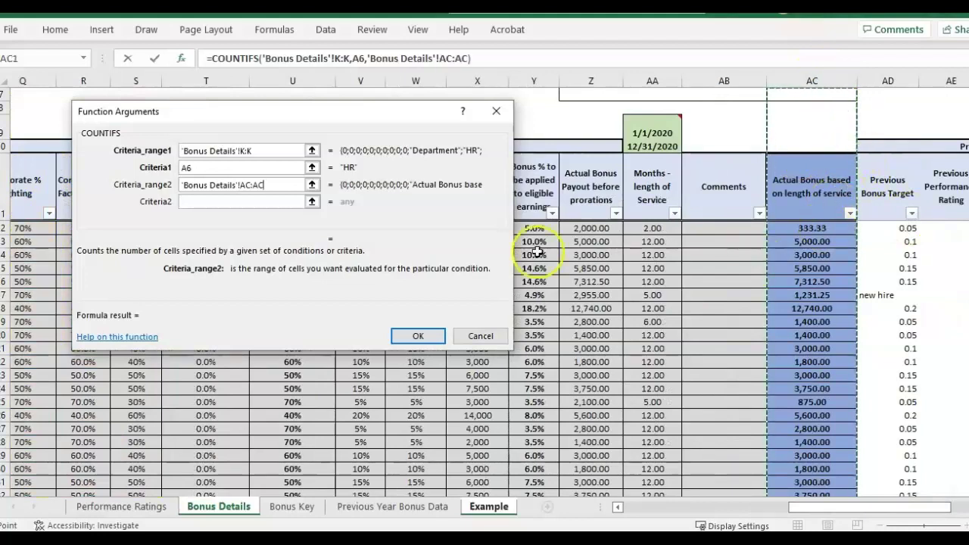
- Set the second COUNTIFS criteria to >0, accept the I6 formula and fill it down through I8
click(240, 198)
drag(369, 116, 792, 247)
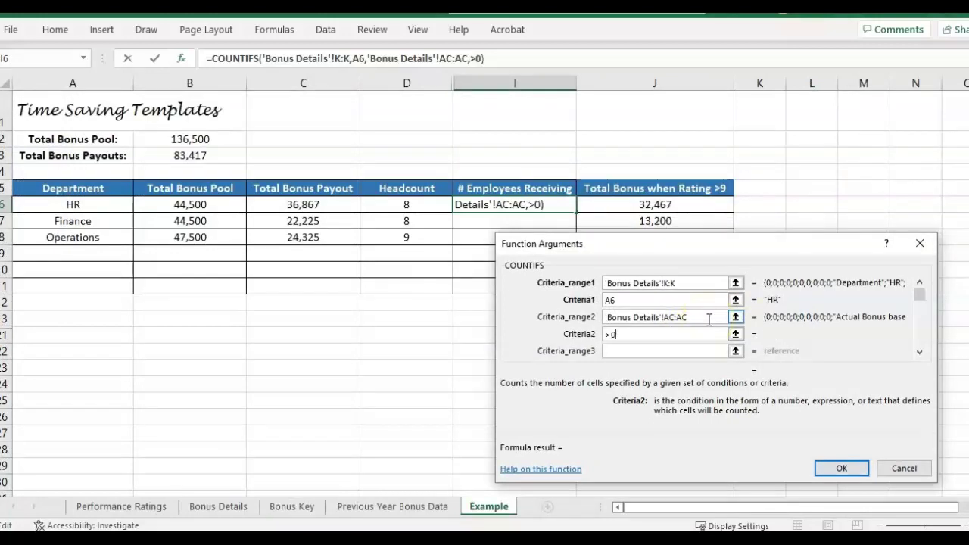
click(841, 468)
double_click(576, 213)
click(409, 254)
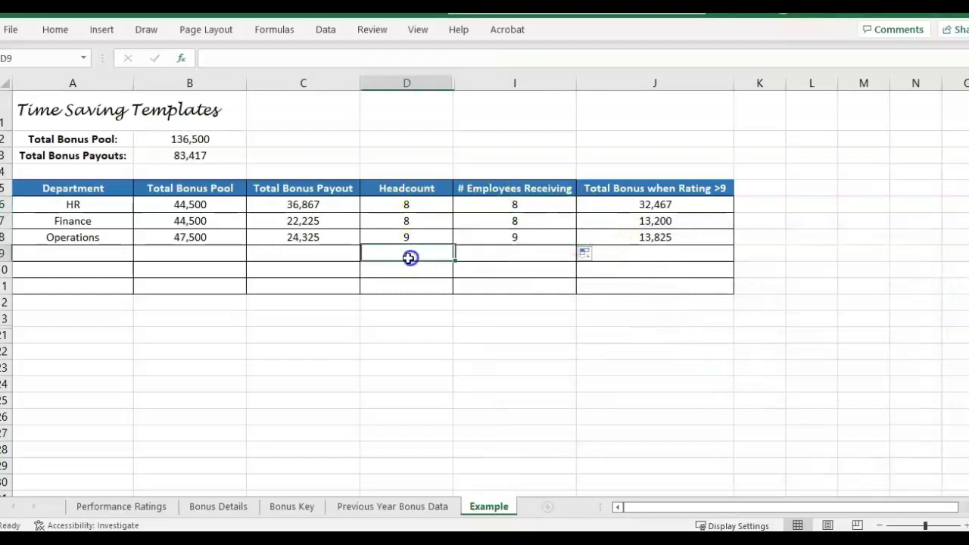
- Clear the actual bonus amounts in AC12 and AC17 on the Bonus Details sheet
click(217, 507)
click(710, 189)
click(814, 186)
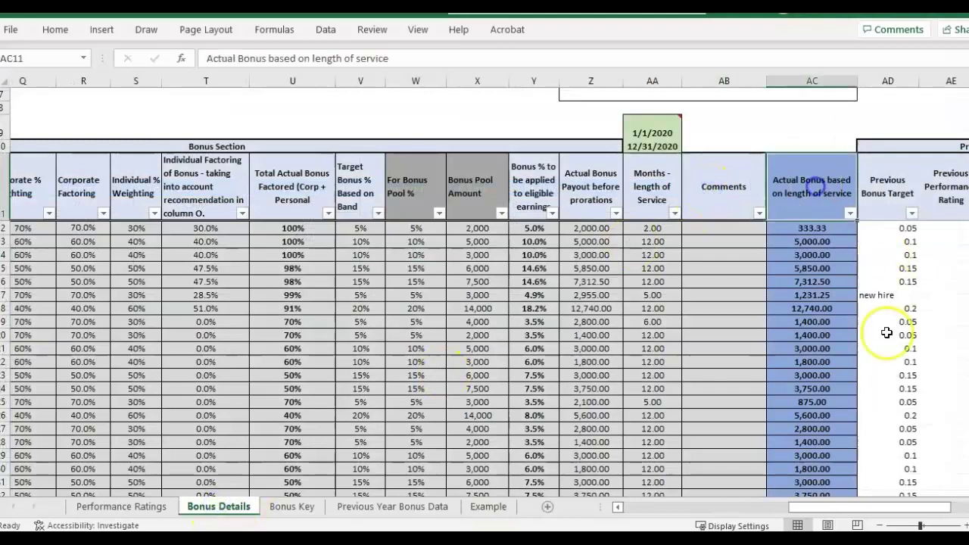
scroll(814, 292, down, 3)
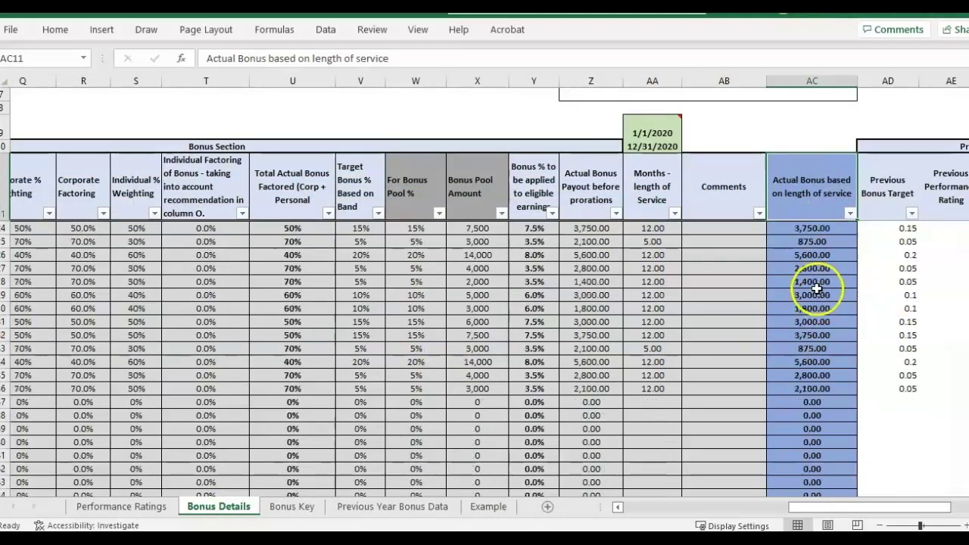
click(710, 445)
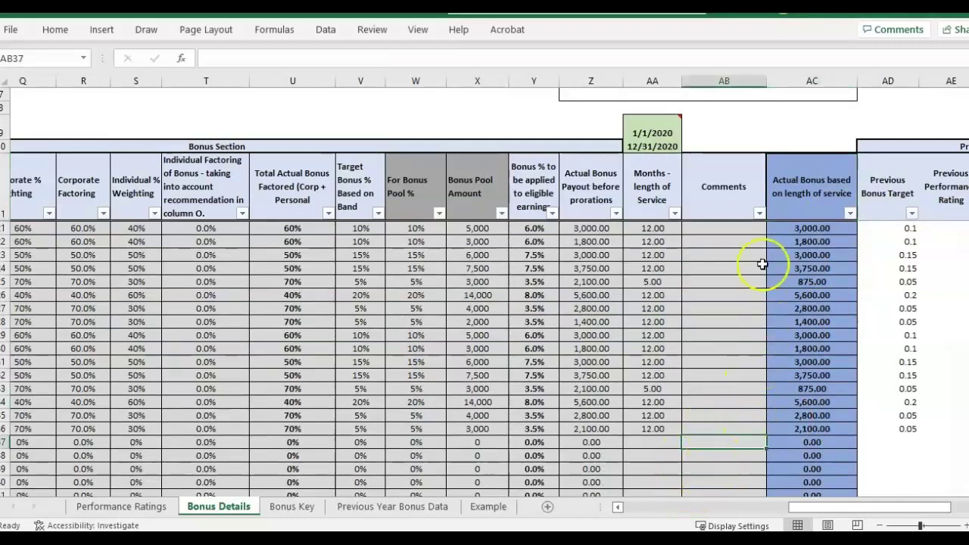
scroll(734, 238, up, 3)
click(804, 229)
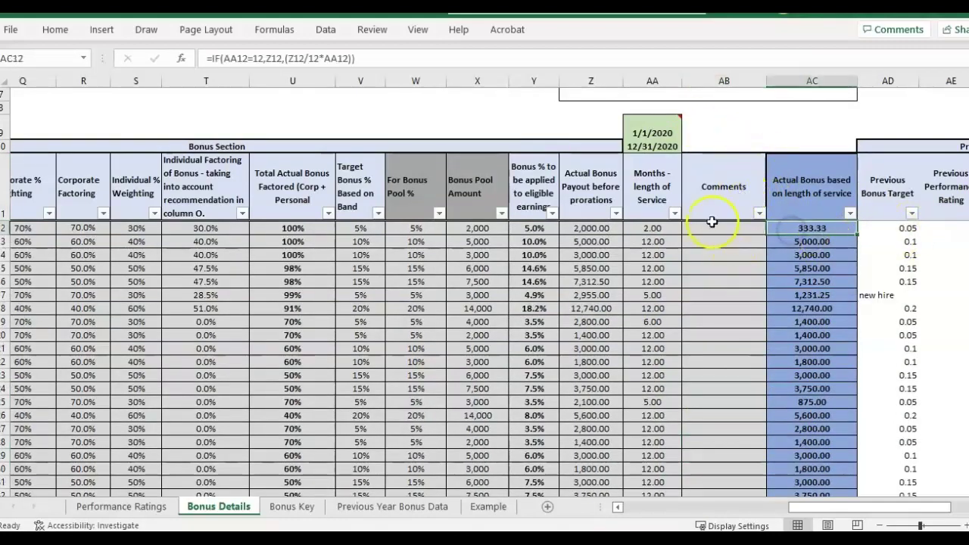
key(Delete)
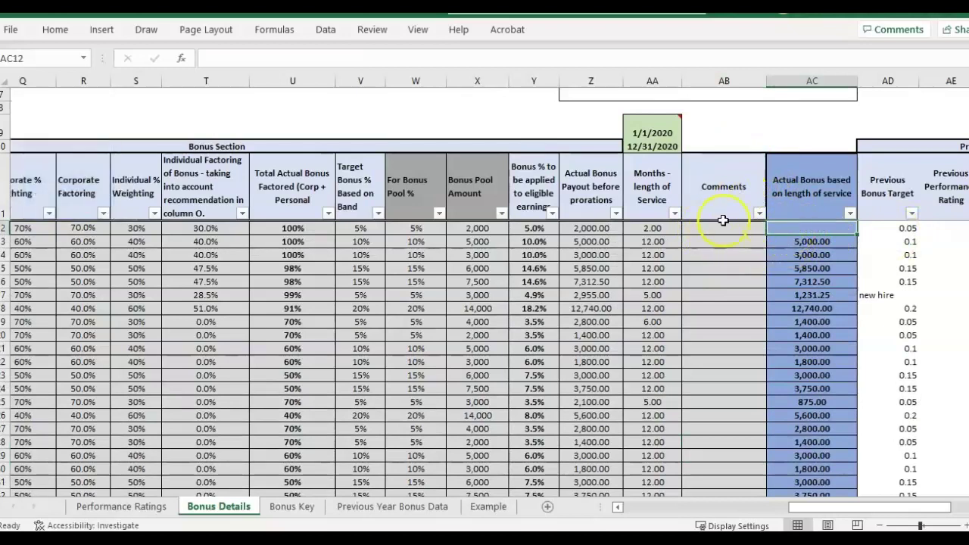
click(653, 230)
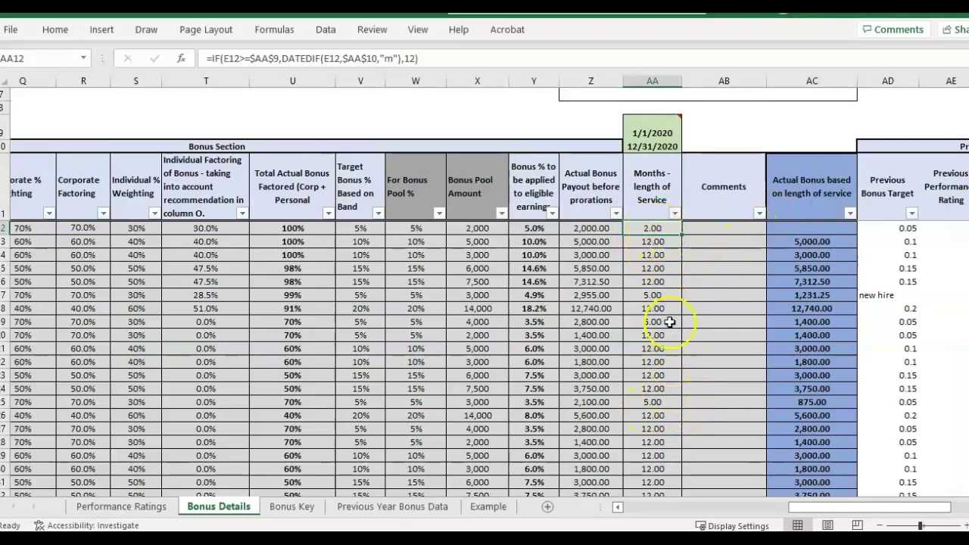
click(810, 295)
key(Delete)
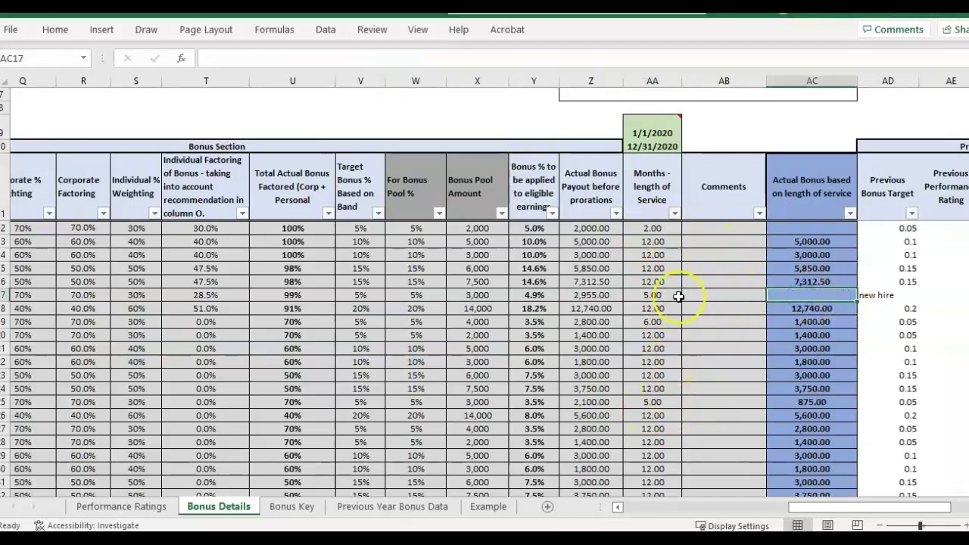
- Clear the actual bonus amounts in AC25 and AC33, two further employees with 5 months of service
click(678, 296)
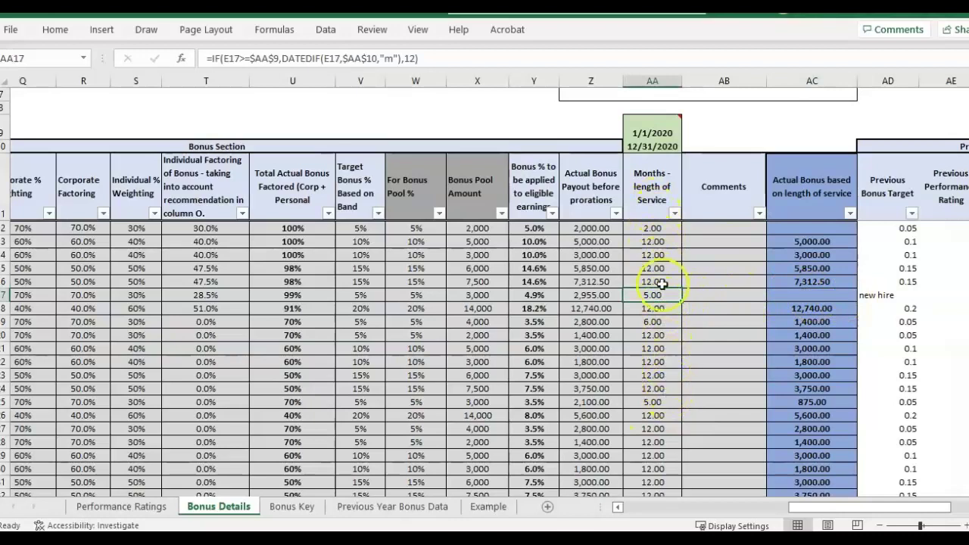
click(654, 400)
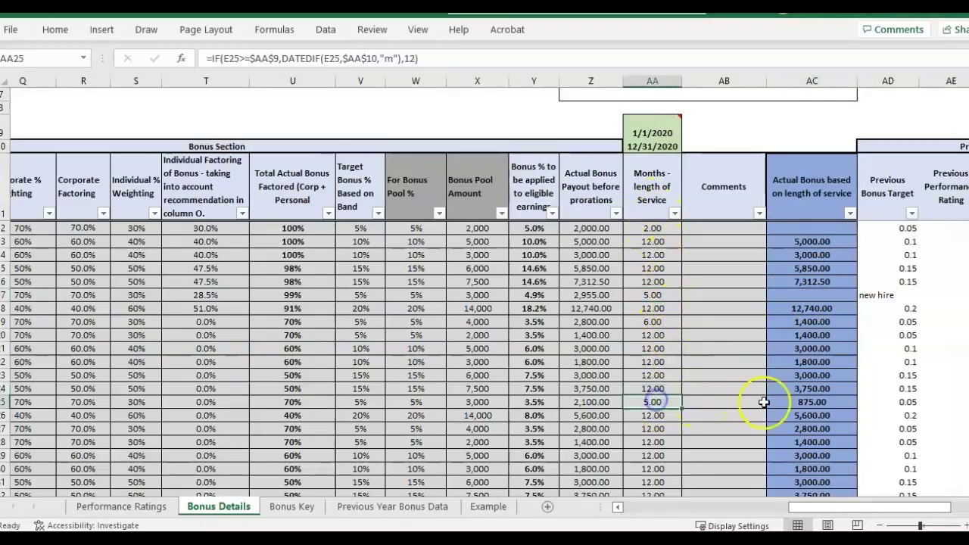
click(801, 402)
key(Delete)
click(732, 404)
scroll(696, 405, down, 3)
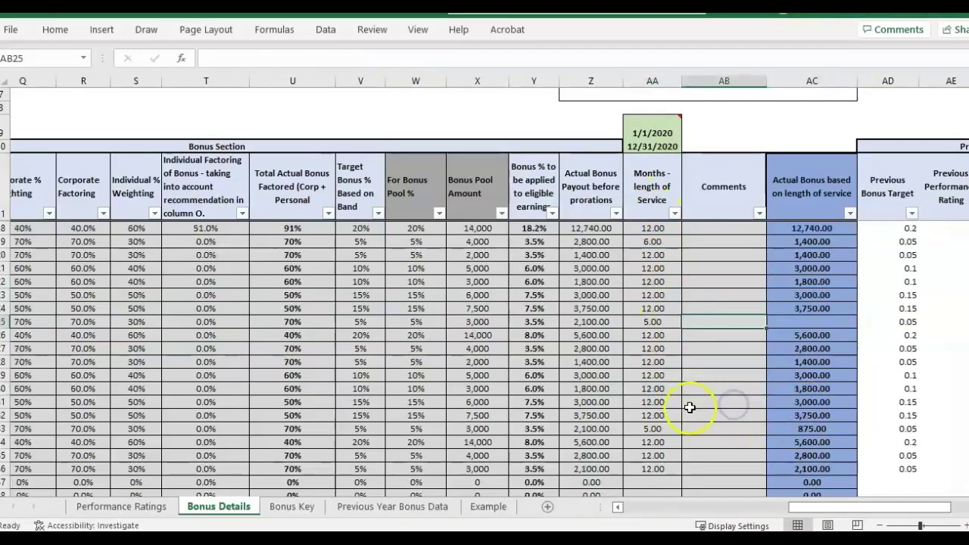
click(811, 389)
key(Delete)
click(736, 380)
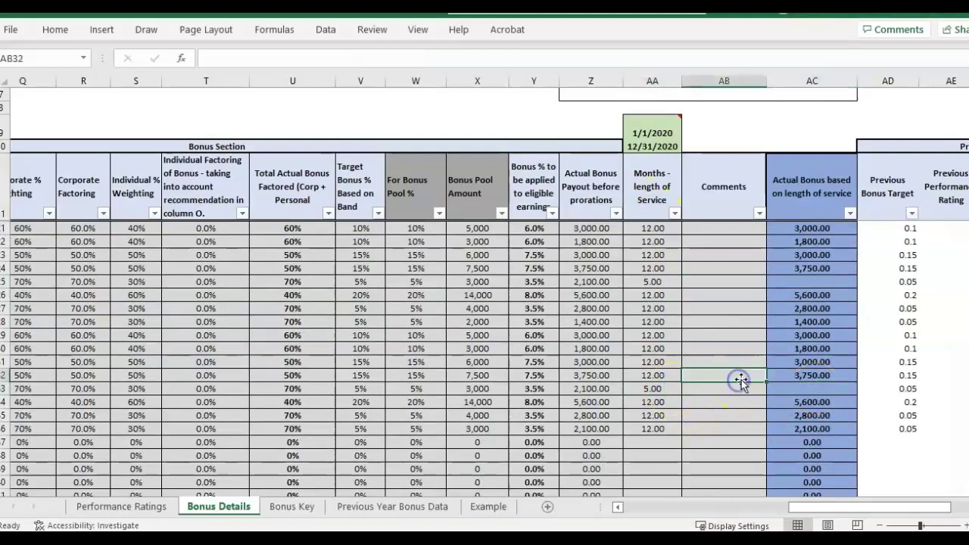
scroll(738, 381, up, 3)
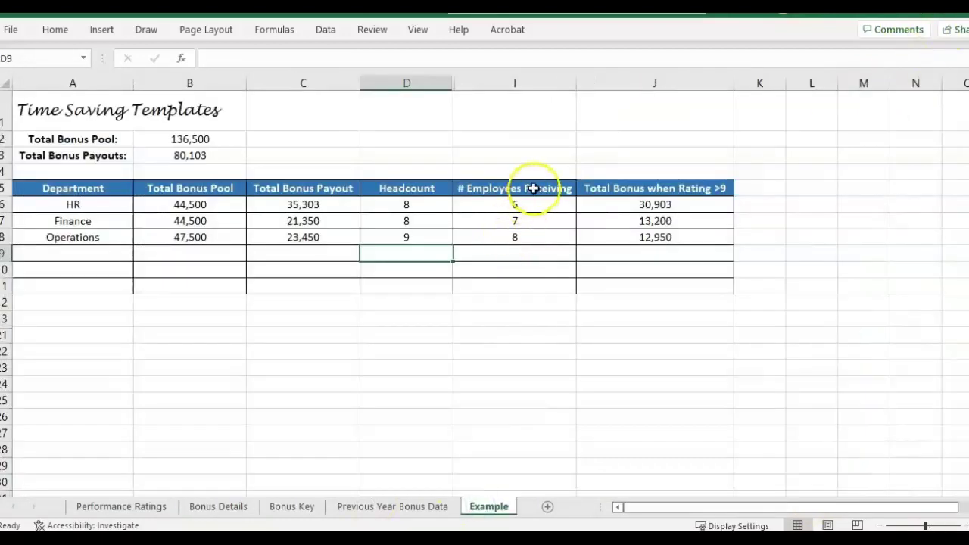
- Compare the # Employees Receiving column with the Headcount column on the Example sheet
click(537, 190)
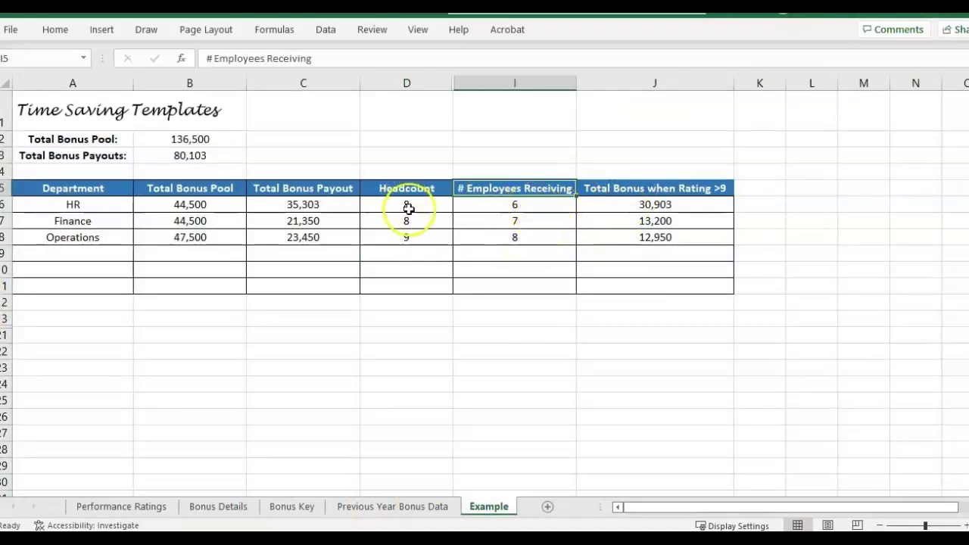
key(ctrl+Home)
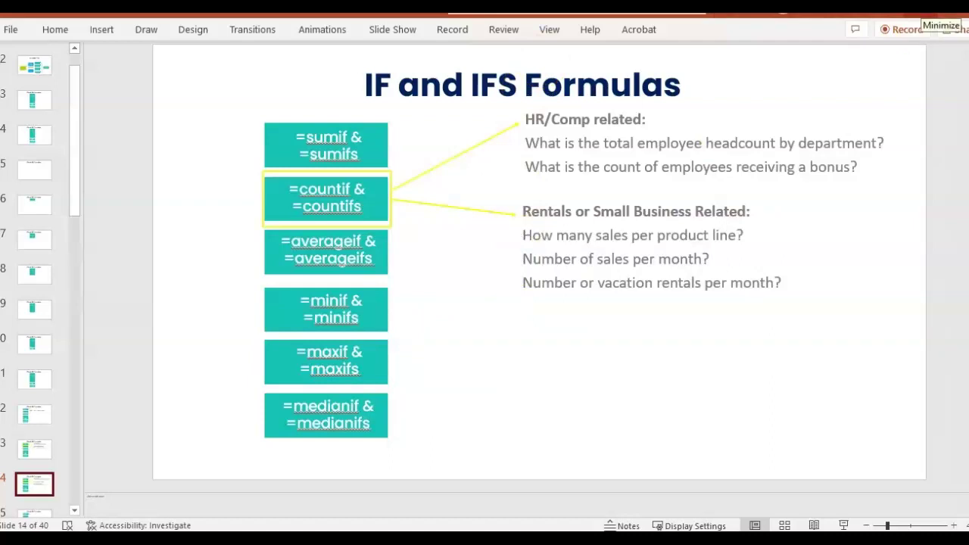
- Switch from the PowerPoint slide back to Excel and examine the column headings on the Bonus Details sheet
click(945, 29)
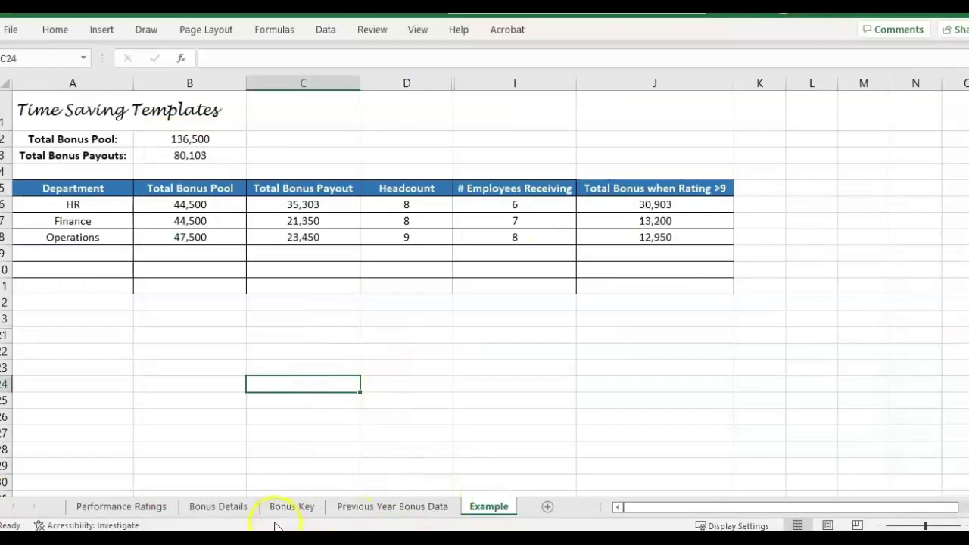
click(201, 515)
click(296, 190)
click(734, 191)
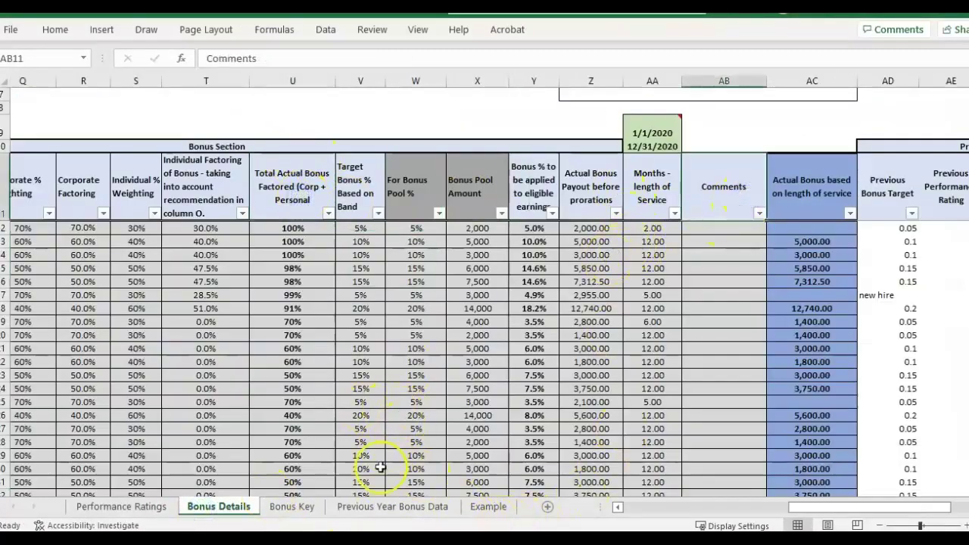
- Switch from Excel to the FreeResources page of timesavingtemplates.com in Chrome and set the page zoom to 110%
mouse_move(336, 479)
click(477, 473)
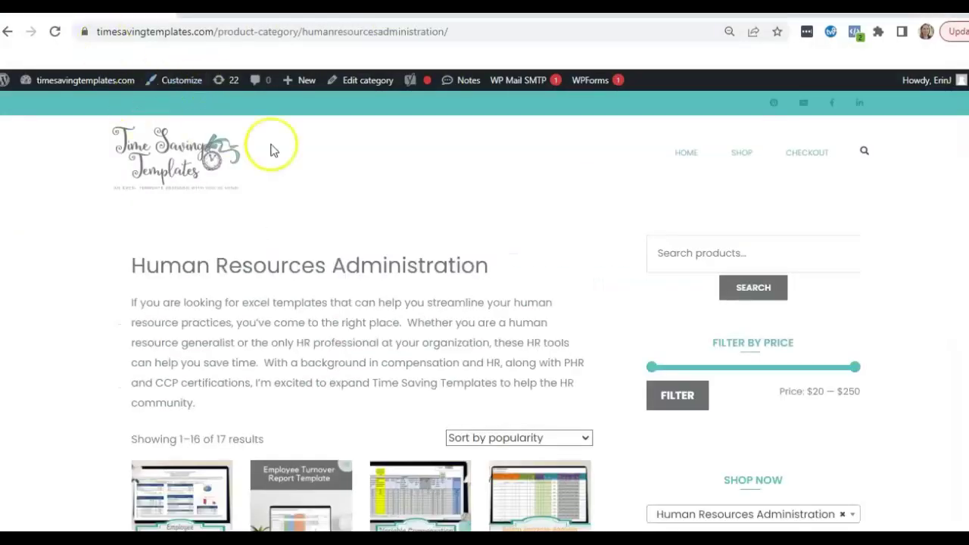
mouse_move(761, 169)
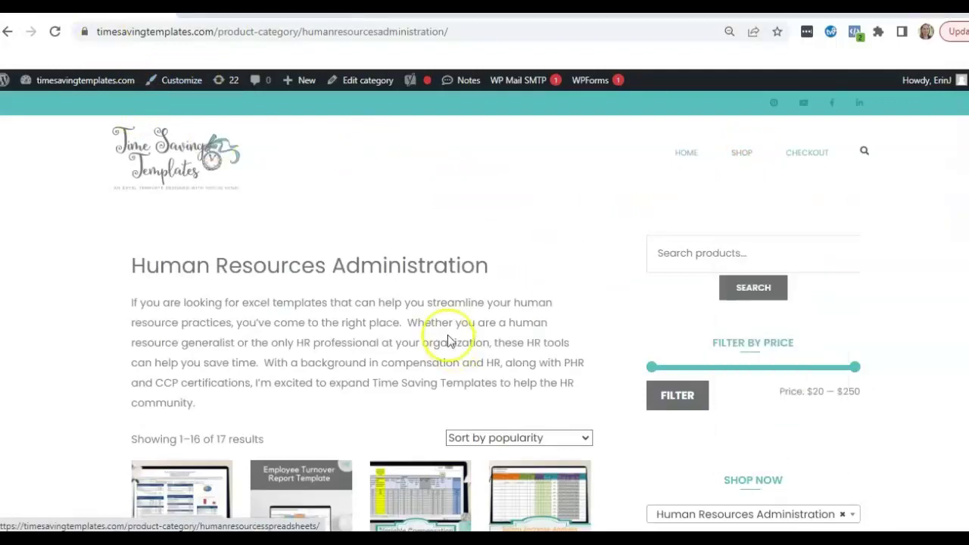
key(alt+Left)
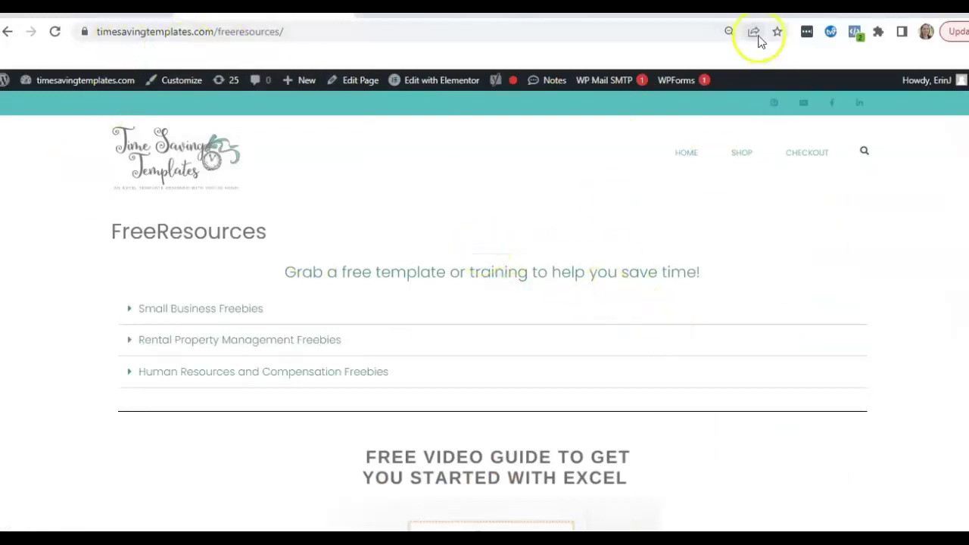
click(730, 34)
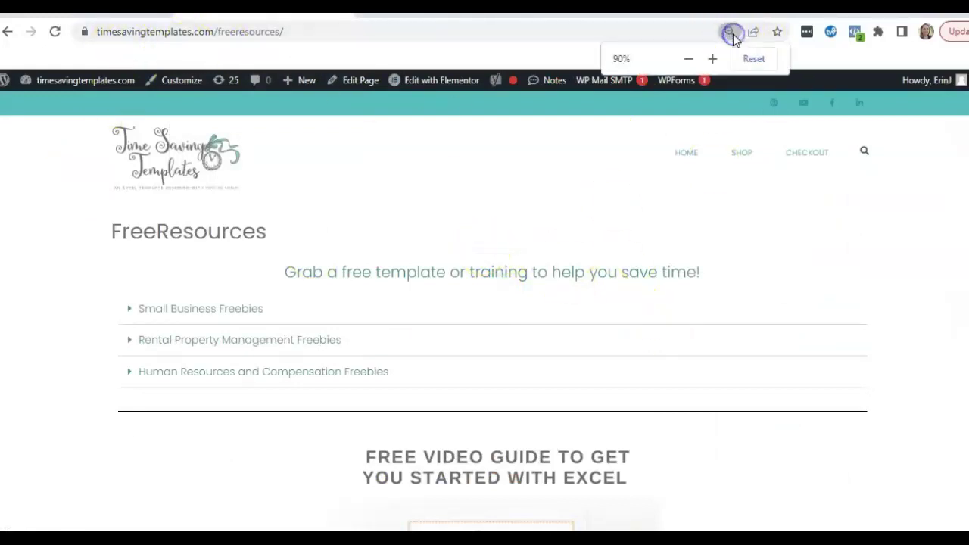
click(714, 63)
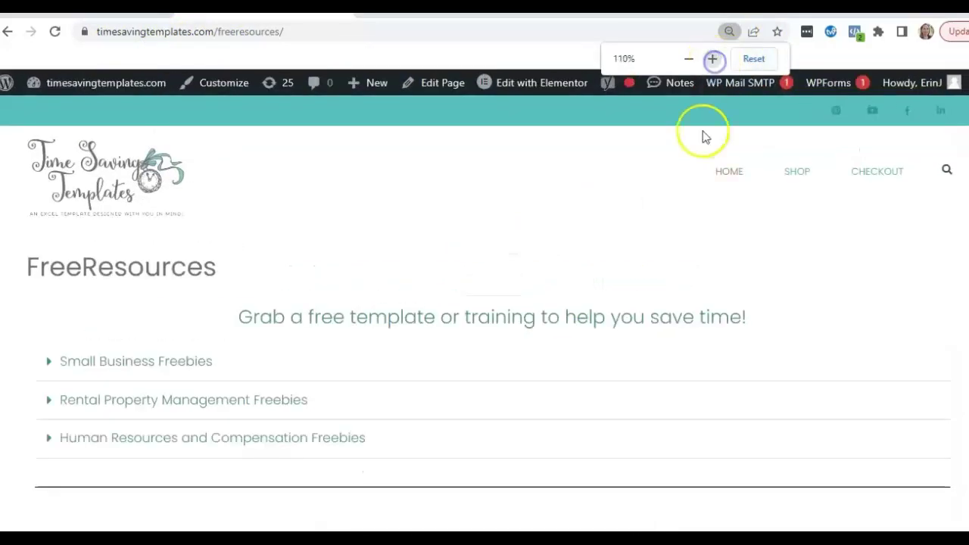
- Look through the FreeResources page, from the freebie categories to the Excel video guide and the "How does this work?" section, and return to its start
scroll(575, 262, down, 2)
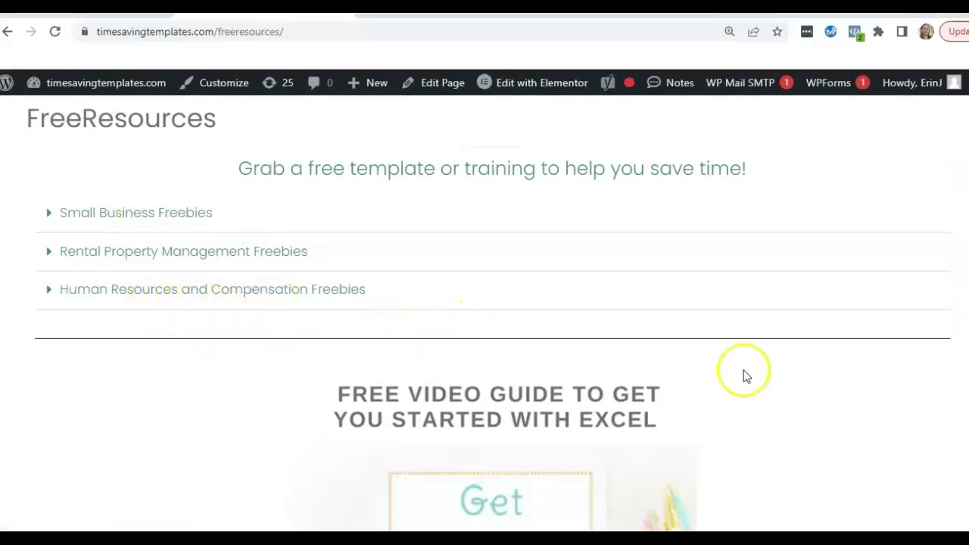
scroll(765, 374, down, 1)
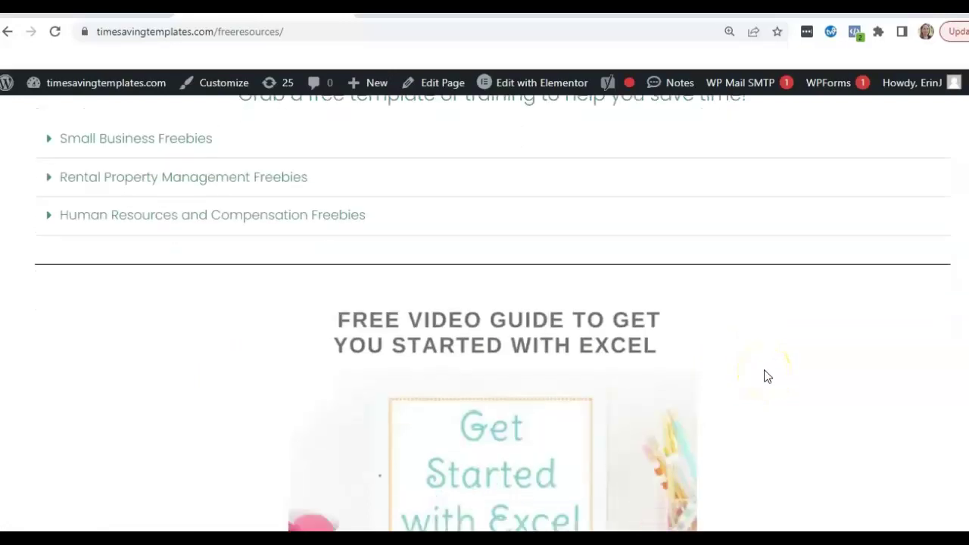
scroll(777, 372, down, 2)
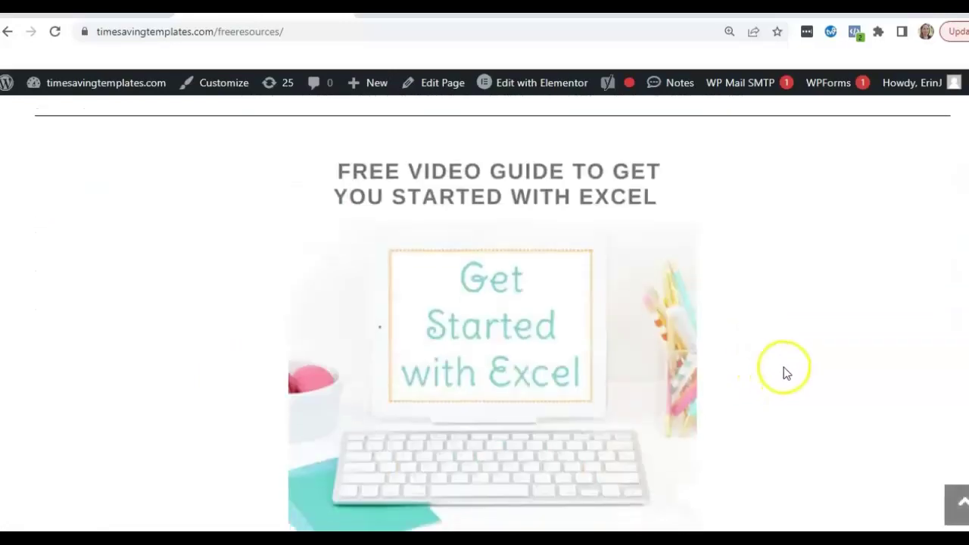
scroll(784, 372, down, 1)
scroll(802, 379, down, 5)
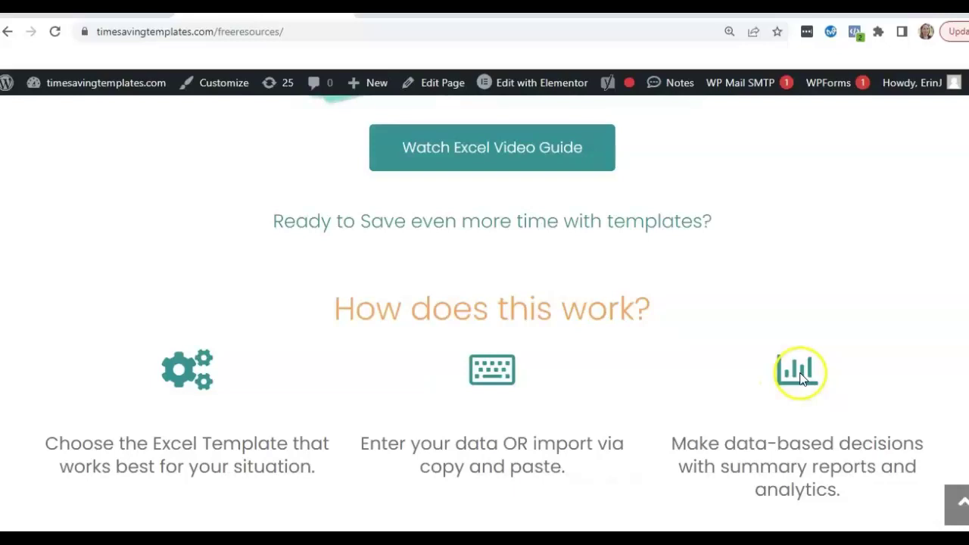
scroll(800, 379, up, 15)
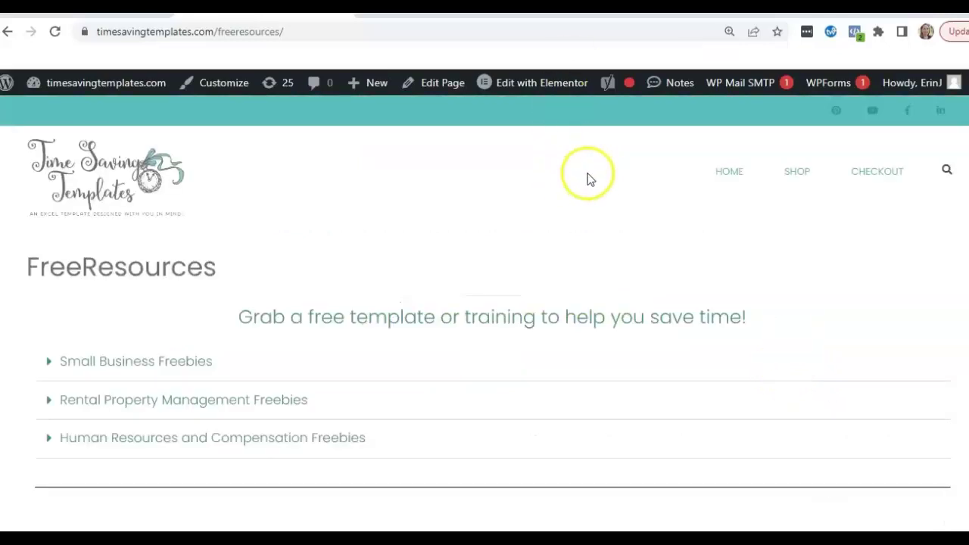